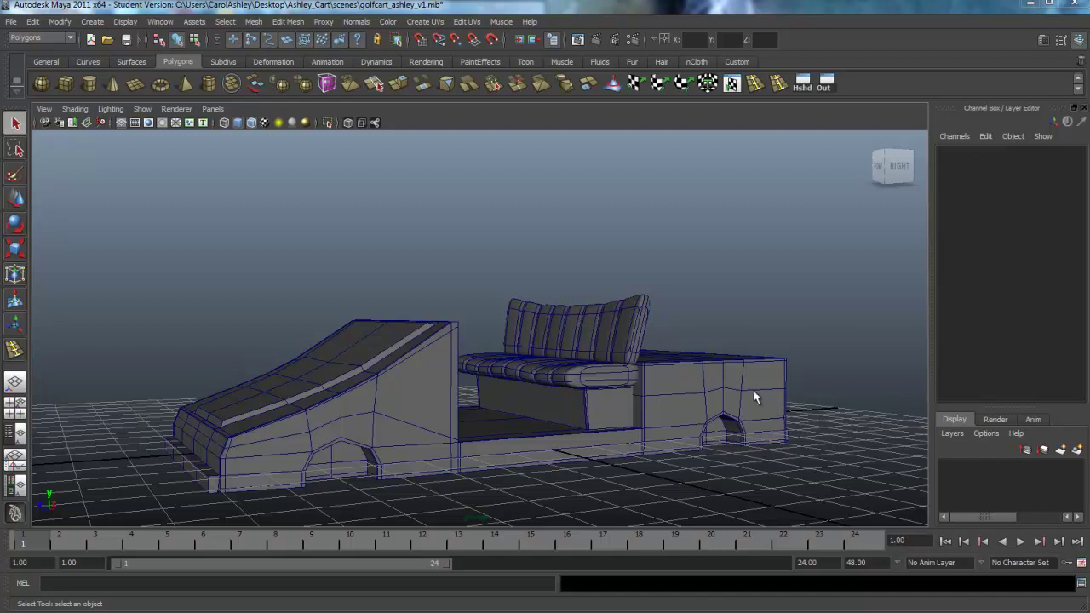
# Look down on the golf cart from the top view and create a new polygon cube
pyautogui.keyDown('alt'); pyautogui.moveTo(731, 371); pyautogui.dragTo(588, 366); pyautogui.keyUp('alt')
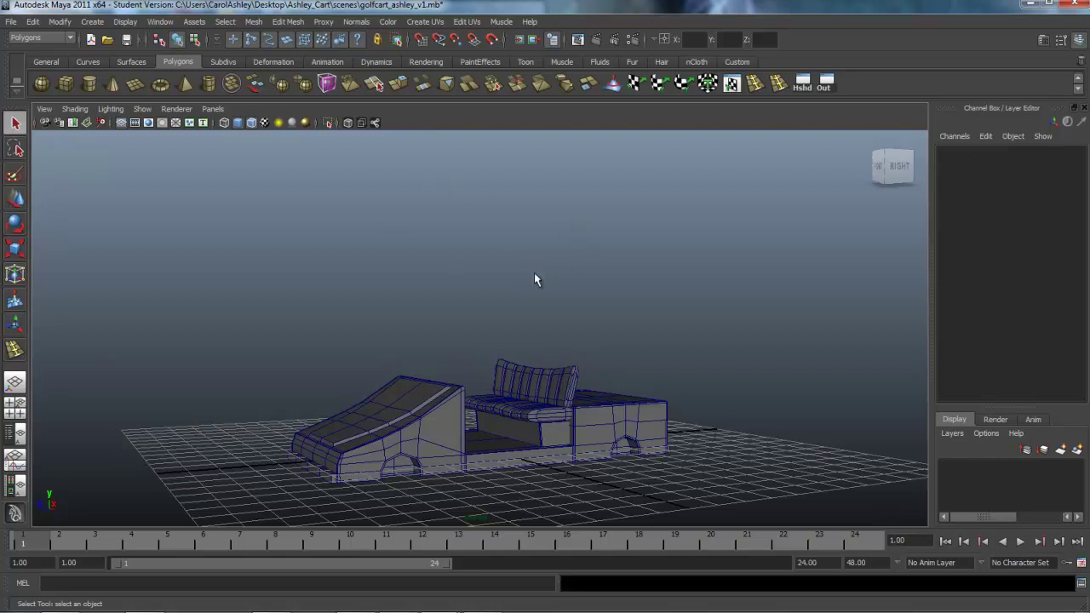
pyautogui.press('space')
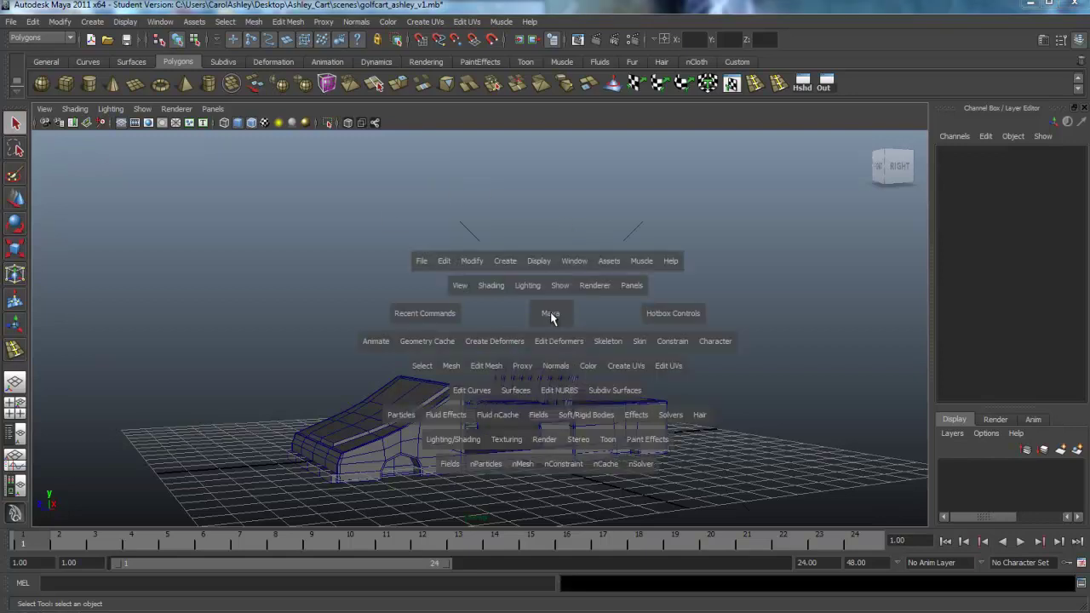
pyautogui.moveTo(550, 316); pyautogui.dragTo(493, 314)
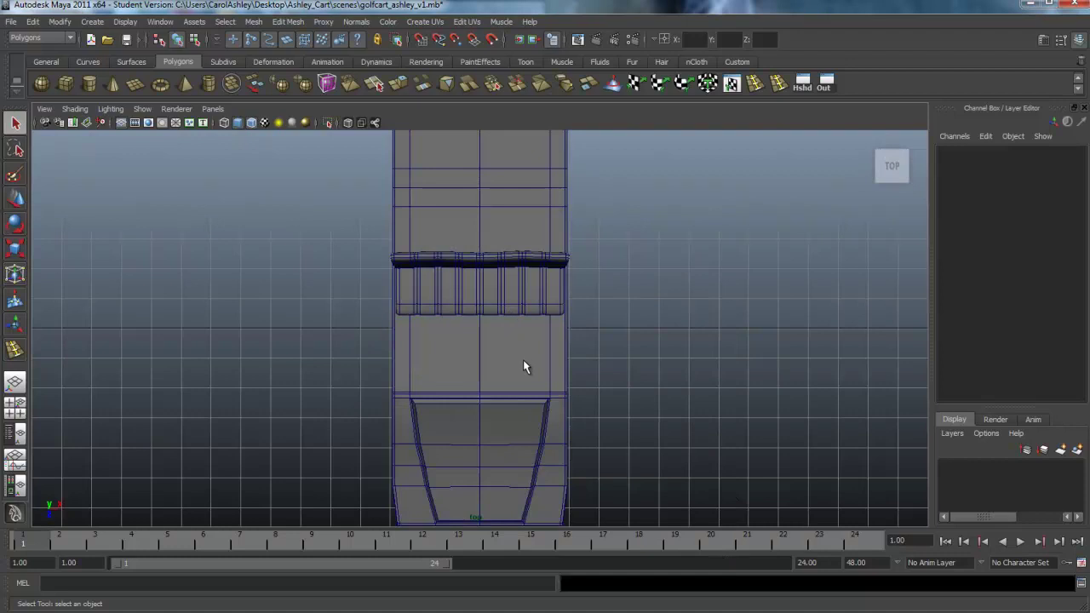
pyautogui.scroll(-4, 581, 379)
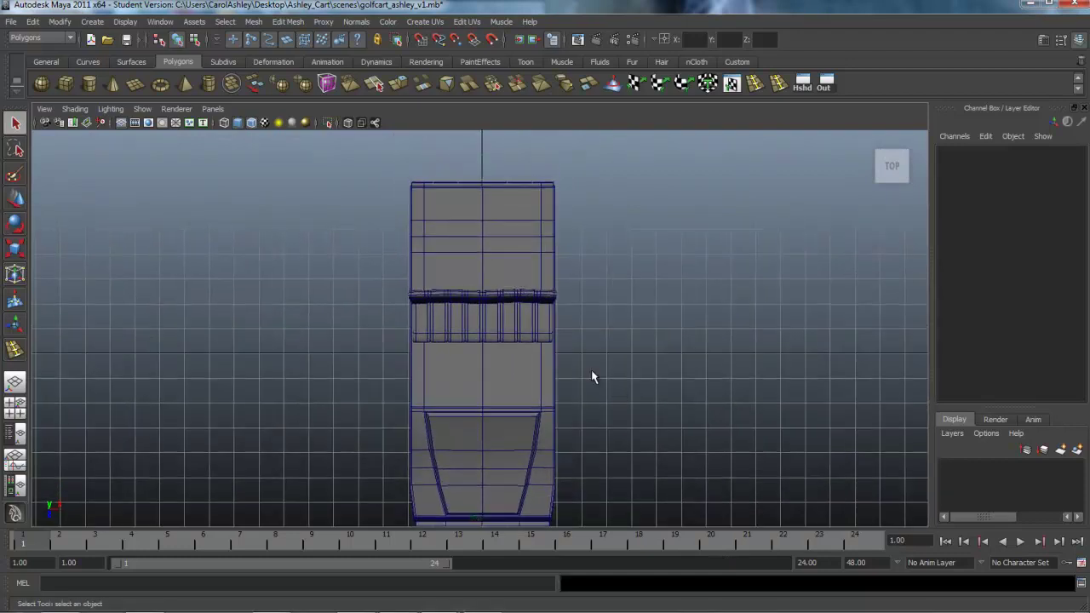
pyautogui.click(92, 22)
pyautogui.moveTo(113, 56)
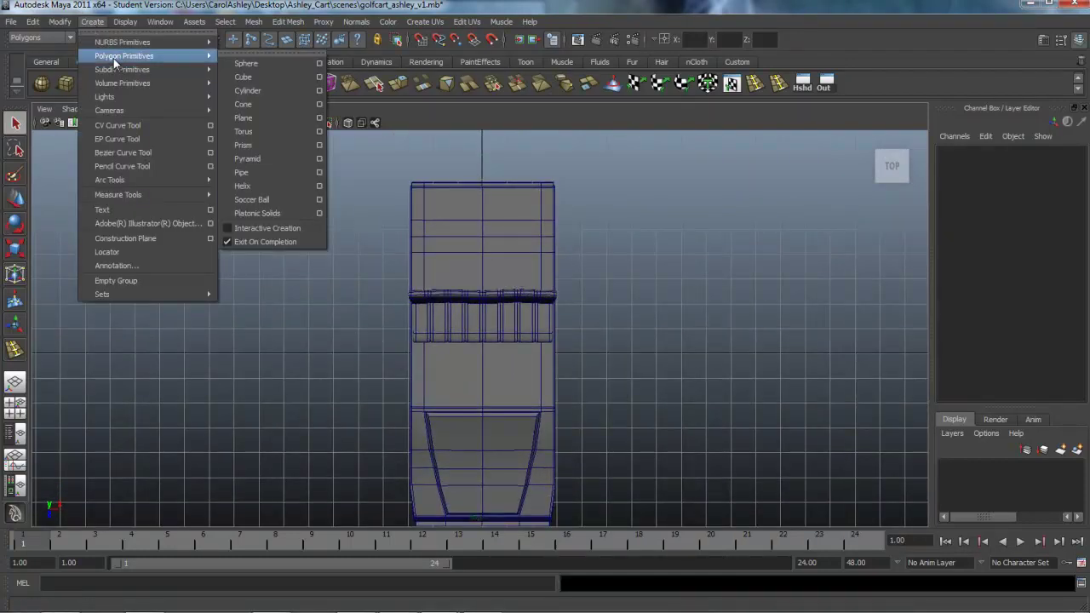
pyautogui.click(243, 78)
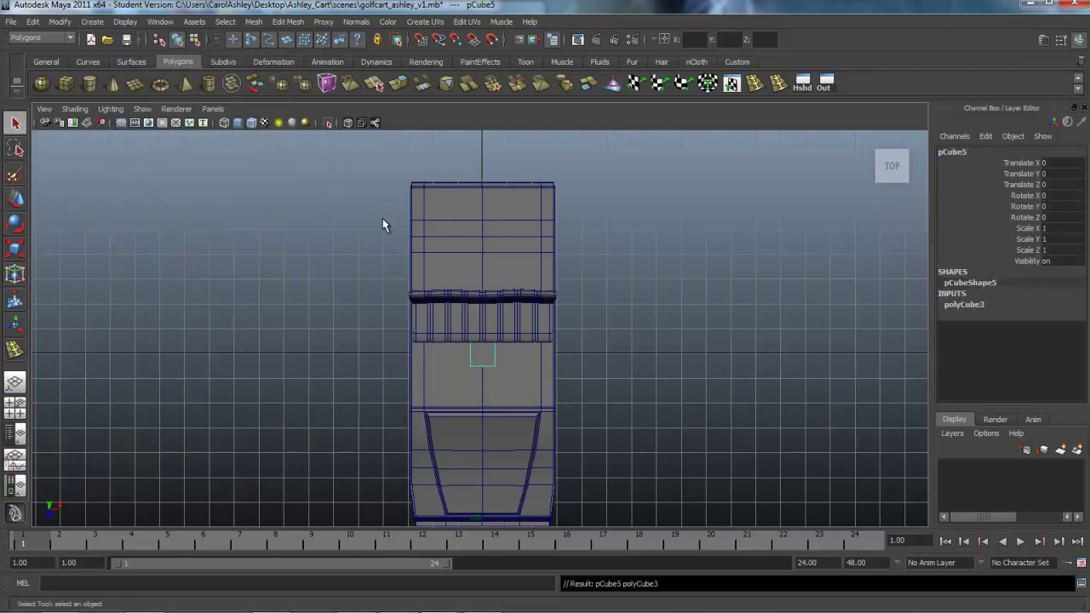
# Scale the new cube to about 6.744 × 6.162 × 6.642 over the golf cart
pyautogui.press('r')
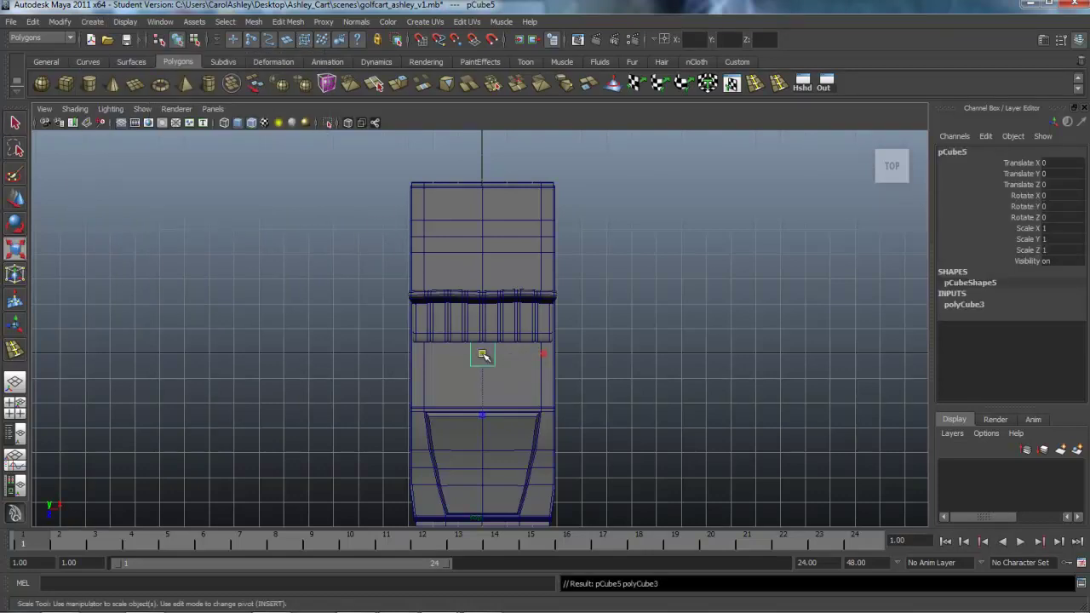
pyautogui.moveTo(481, 355); pyautogui.dragTo(595, 377)
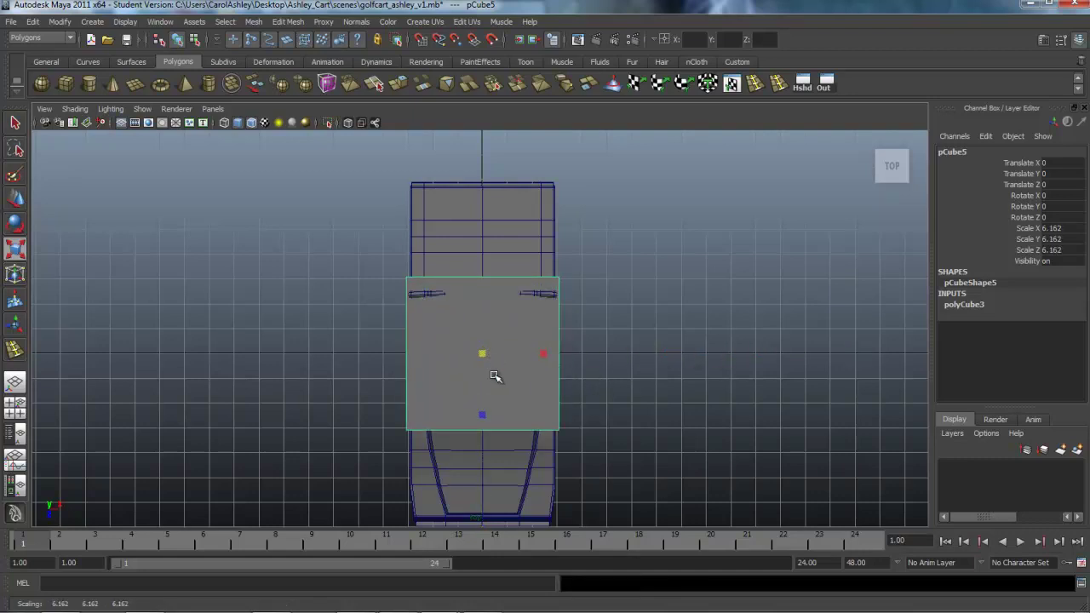
pyautogui.moveTo(482, 417)
pyautogui.mouseDown()
pyautogui.moveTo(479, 409)
pyautogui.moveTo(481, 421)
pyautogui.mouseUp()
pyautogui.moveTo(547, 356); pyautogui.dragTo(548, 357)
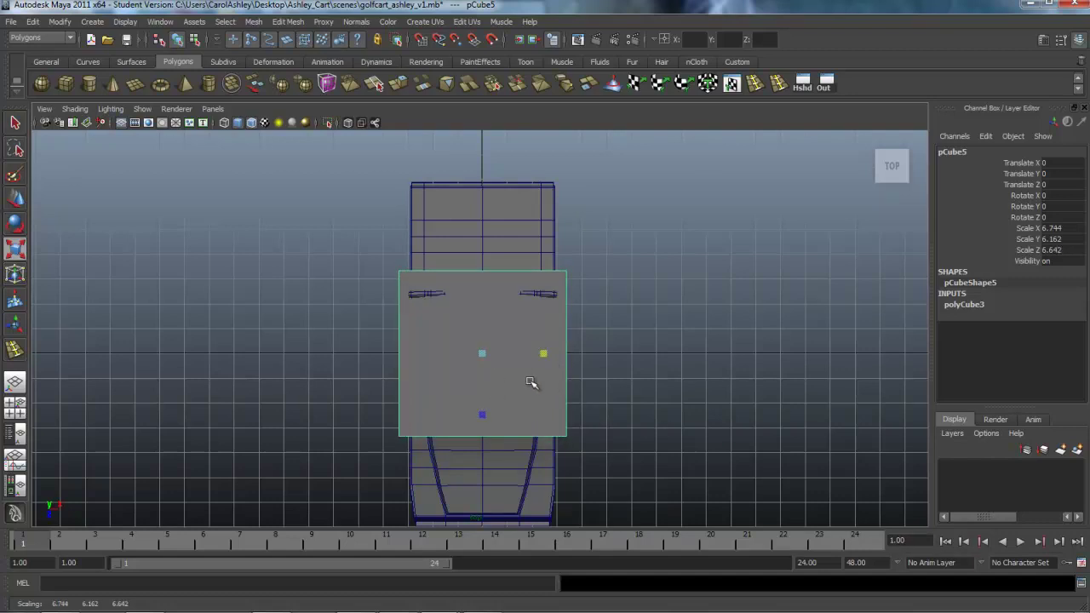
pyautogui.press('space')
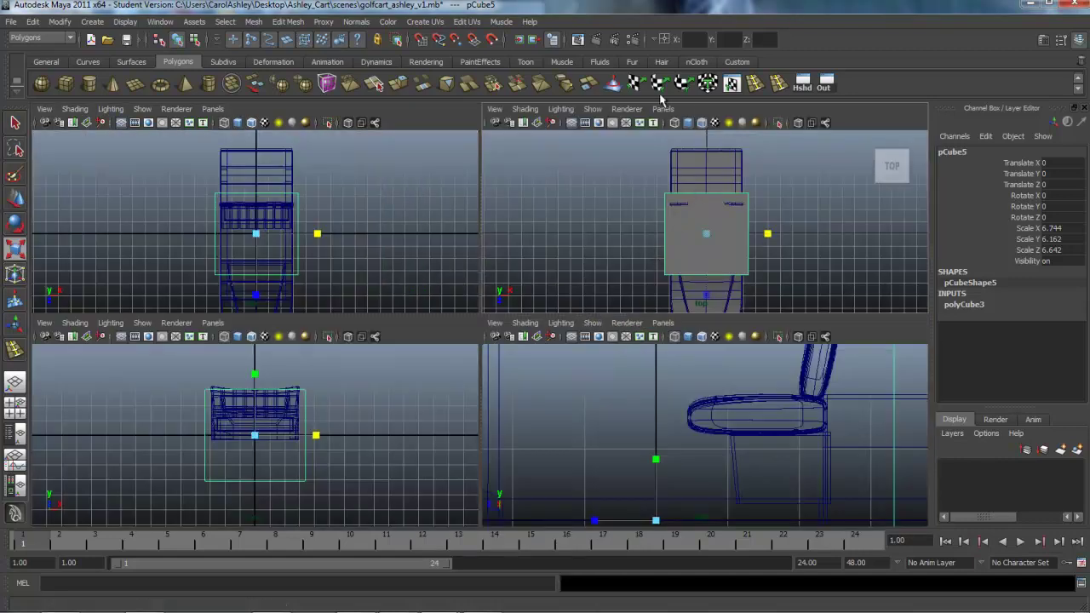
# Maximize a perspective view and flatten the cube to Scale Y 0.436
pyautogui.click(665, 109)
pyautogui.moveTo(749, 122)
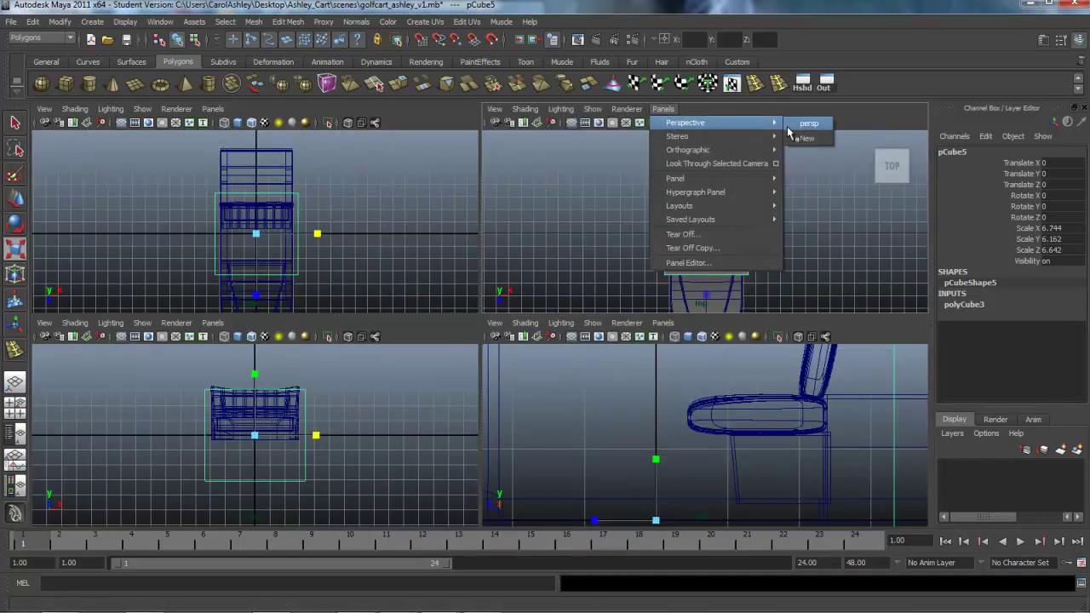
pyautogui.click(806, 127)
pyautogui.press('space')
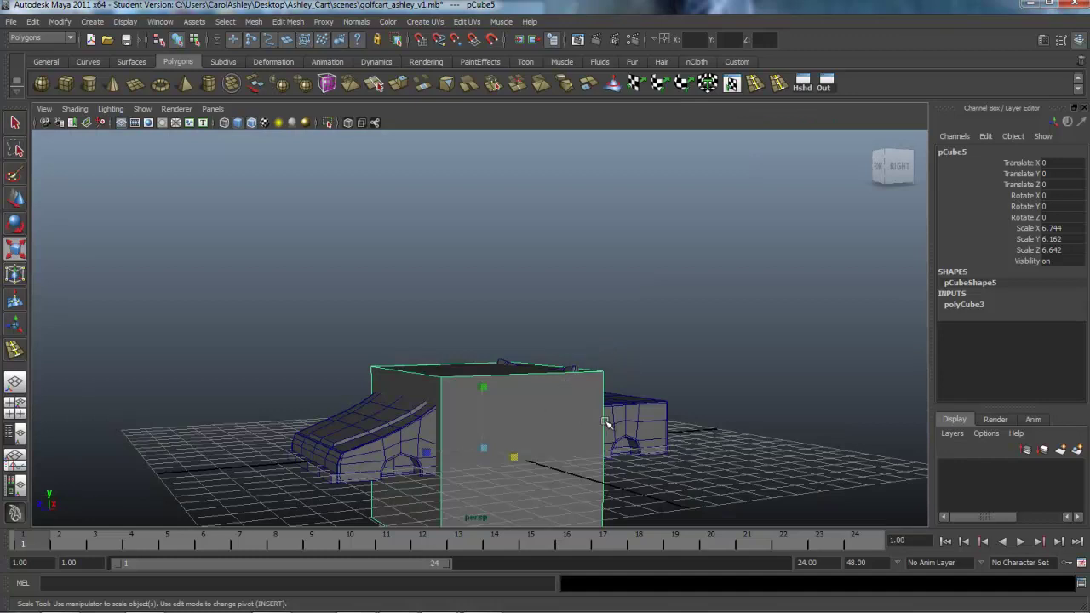
pyautogui.keyDown('alt'); pyautogui.moveTo(607, 422); pyautogui.dragTo(513, 343); pyautogui.keyUp('alt')
pyautogui.moveTo(499, 238); pyautogui.dragTo(499, 294)
pyautogui.keyDown('alt'); pyautogui.moveTo(550, 343); pyautogui.dragTo(508, 376, button='right'); pyautogui.keyUp('alt')
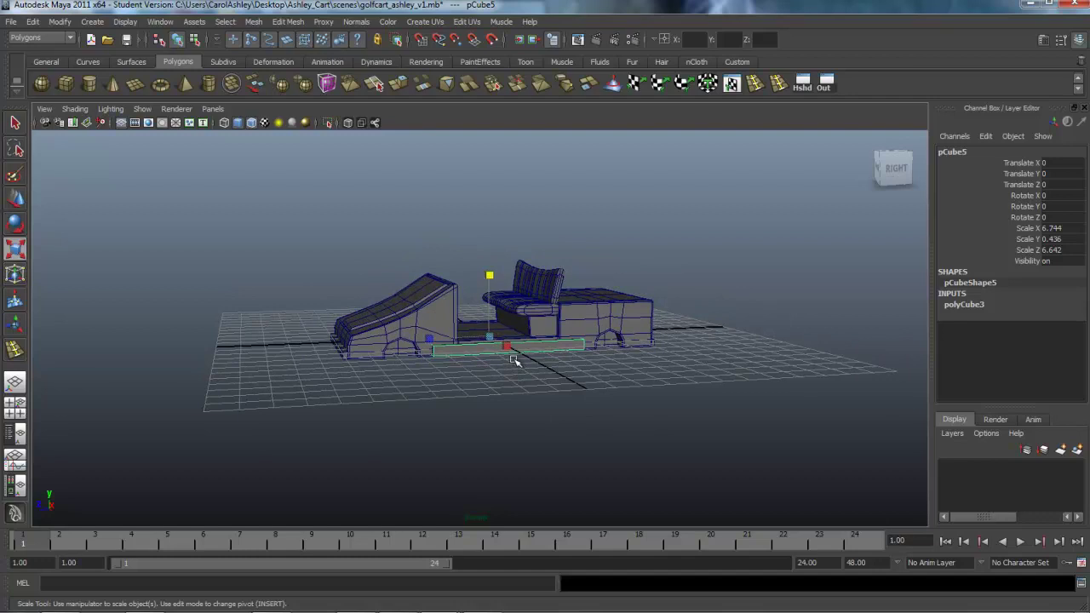
# Move the flat slab up to Translate Y 11.719 above the cart's seats
pyautogui.press('w')
pyautogui.keyDown('alt'); pyautogui.moveTo(498, 392); pyautogui.dragTo(490, 389); pyautogui.keyUp('alt')
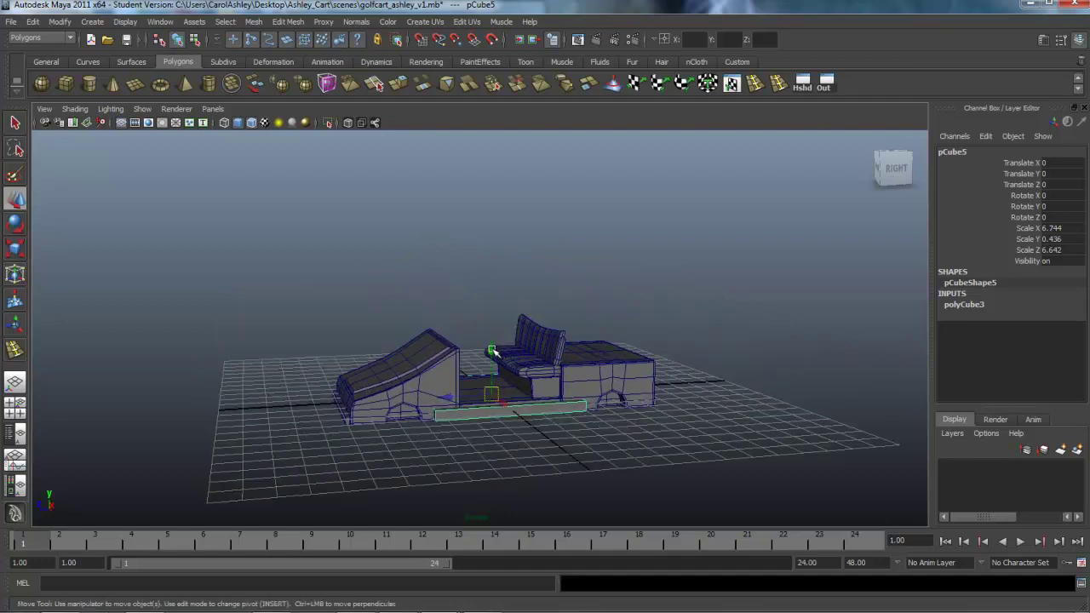
pyautogui.moveTo(492, 351); pyautogui.dragTo(491, 171)
pyautogui.moveTo(510, 400)
pyautogui.keyDown('alt'); pyautogui.mouseDown()
pyautogui.moveTo(516, 414)
pyautogui.moveTo(511, 403)
pyautogui.mouseUp(); pyautogui.keyUp('alt')
pyautogui.moveTo(485, 232); pyautogui.dragTo(484, 249)
pyautogui.keyDown('alt'); pyautogui.moveTo(664, 362); pyautogui.dragTo(604, 368, button='right'); pyautogui.keyUp('alt')
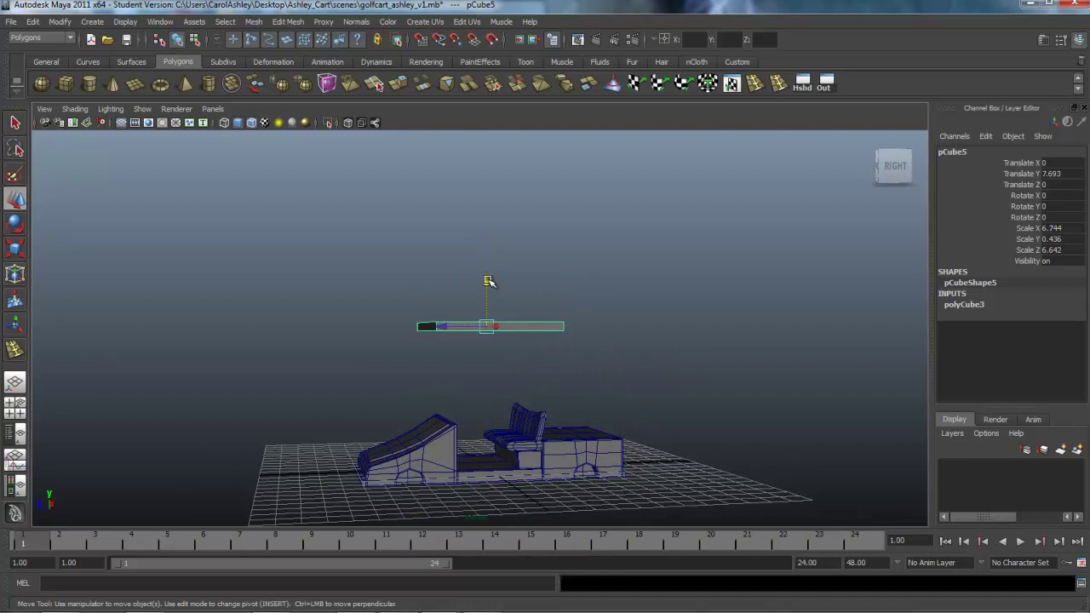
pyautogui.moveTo(487, 281); pyautogui.dragTo(487, 198)
pyautogui.keyDown('alt'); pyautogui.moveTo(480, 331); pyautogui.dragTo(500, 351); pyautogui.keyUp('alt')
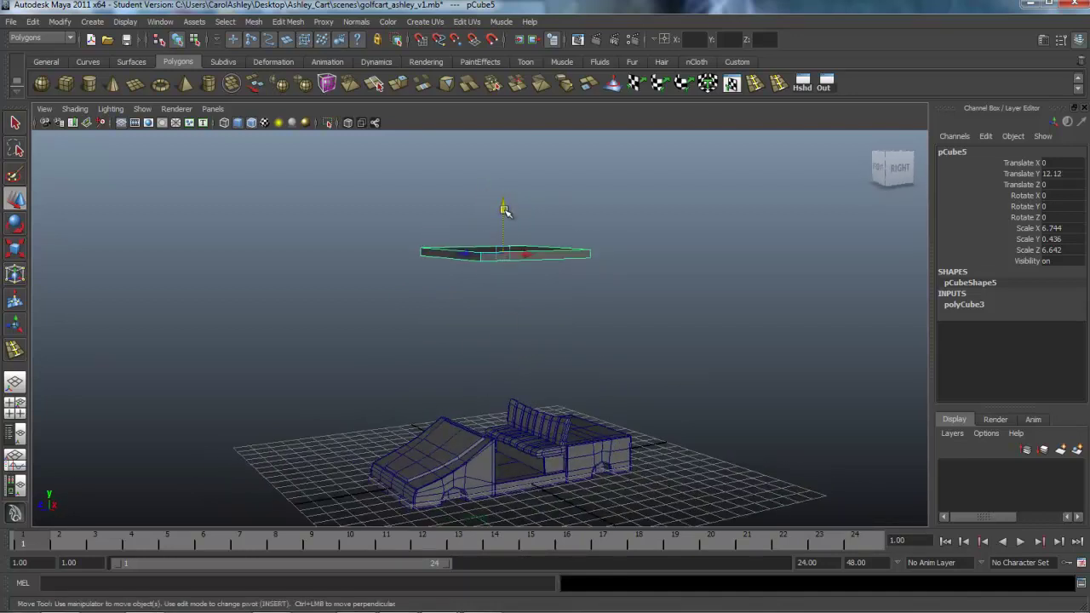
pyautogui.moveTo(504, 210); pyautogui.dragTo(506, 218)
pyautogui.moveTo(527, 407)
pyautogui.keyDown('alt'); pyautogui.mouseDown()
pyautogui.moveTo(465, 401)
pyautogui.moveTo(604, 403)
pyautogui.moveTo(596, 443)
pyautogui.moveTo(555, 416)
pyautogui.moveTo(582, 408)
pyautogui.moveTo(538, 409)
pyautogui.mouseUp(); pyautogui.keyUp('alt')
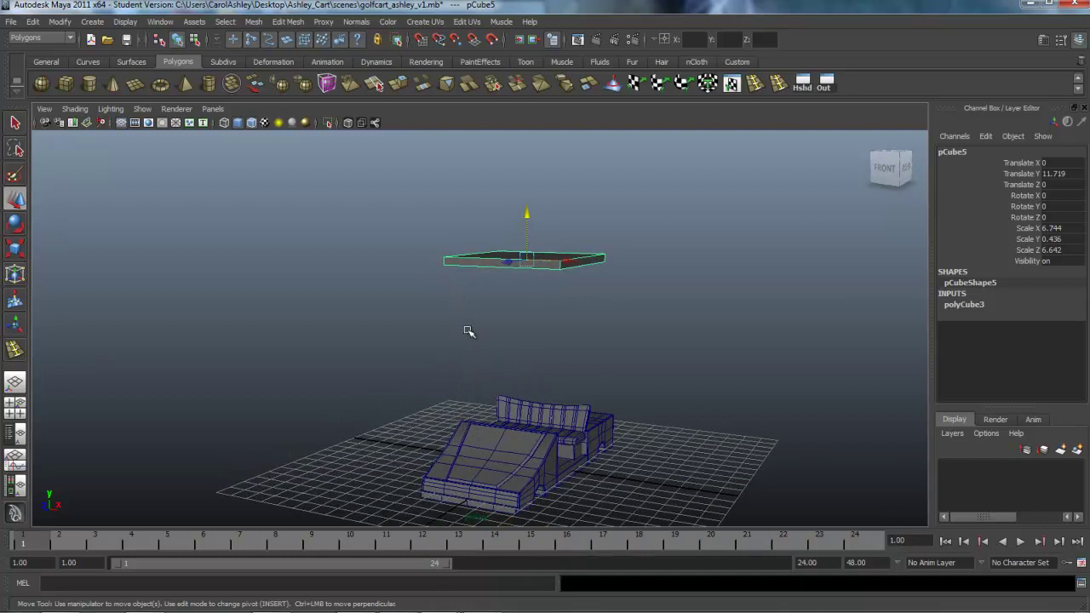
pyautogui.keyDown('alt'); pyautogui.moveTo(519, 429); pyautogui.dragTo(553, 398); pyautogui.keyUp('alt')
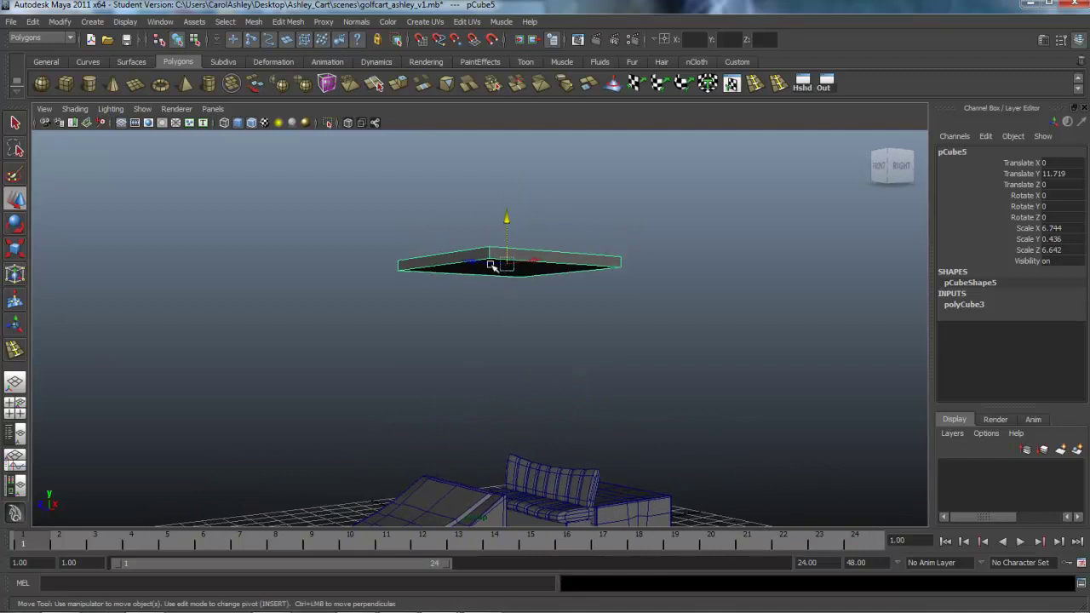
pyautogui.keyDown('alt'); pyautogui.moveTo(502, 329); pyautogui.dragTo(540, 377); pyautogui.keyUp('alt')
# Scale the slab up uniformly so it overhangs the cart
pyautogui.press('r')
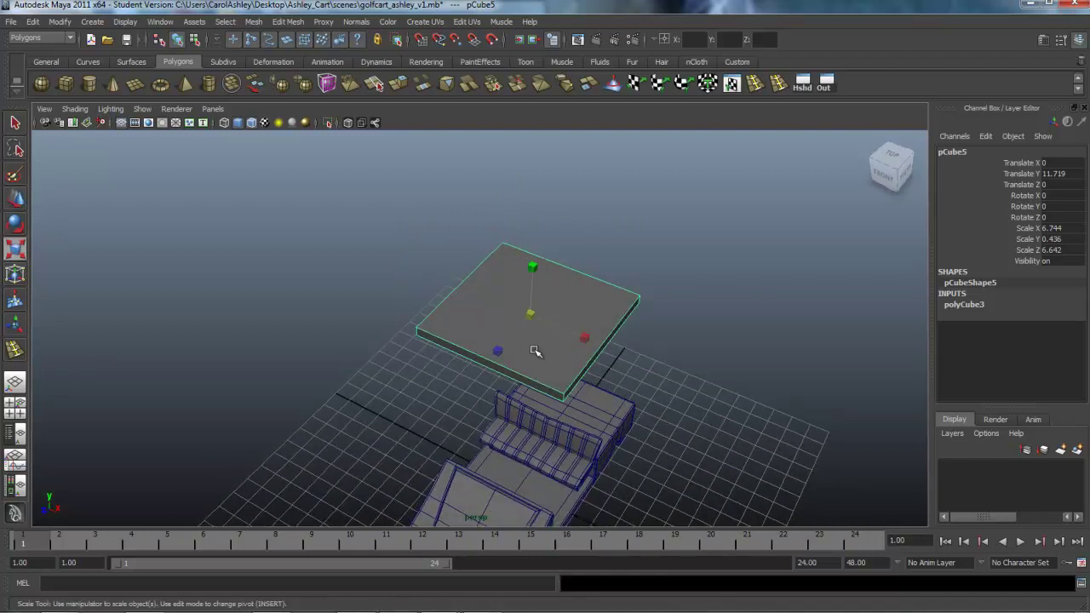
pyautogui.moveTo(534, 318); pyautogui.dragTo(546, 316)
pyautogui.keyDown('alt'); pyautogui.moveTo(546, 369); pyautogui.dragTo(515, 378); pyautogui.keyUp('alt')
# Set the cube's Subdivisions Width and Depth both to 4
pyautogui.click(965, 307)
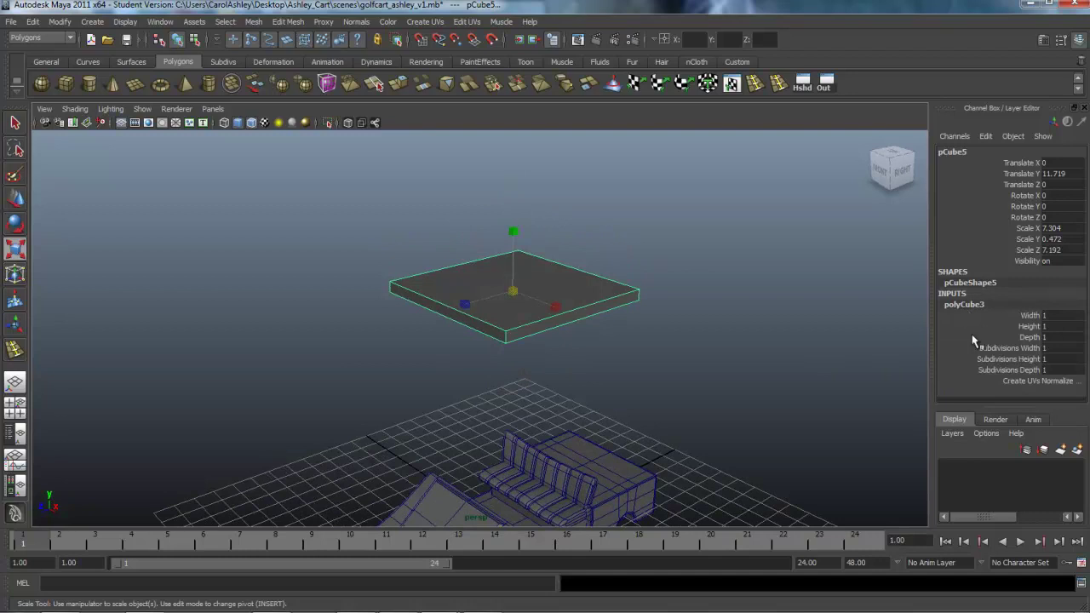
pyautogui.click(986, 349)
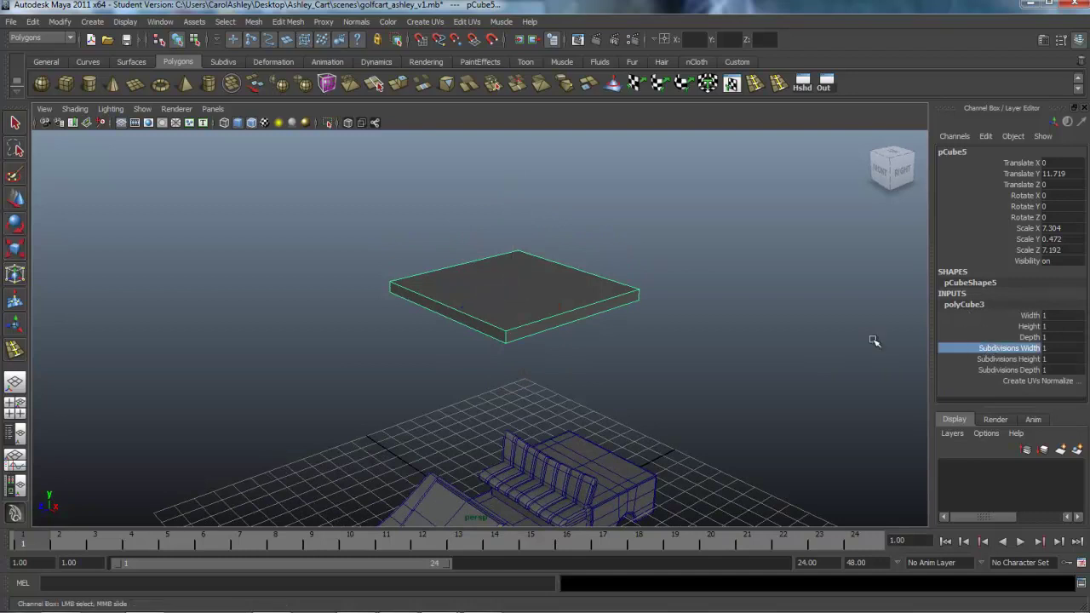
pyautogui.click(535, 299)
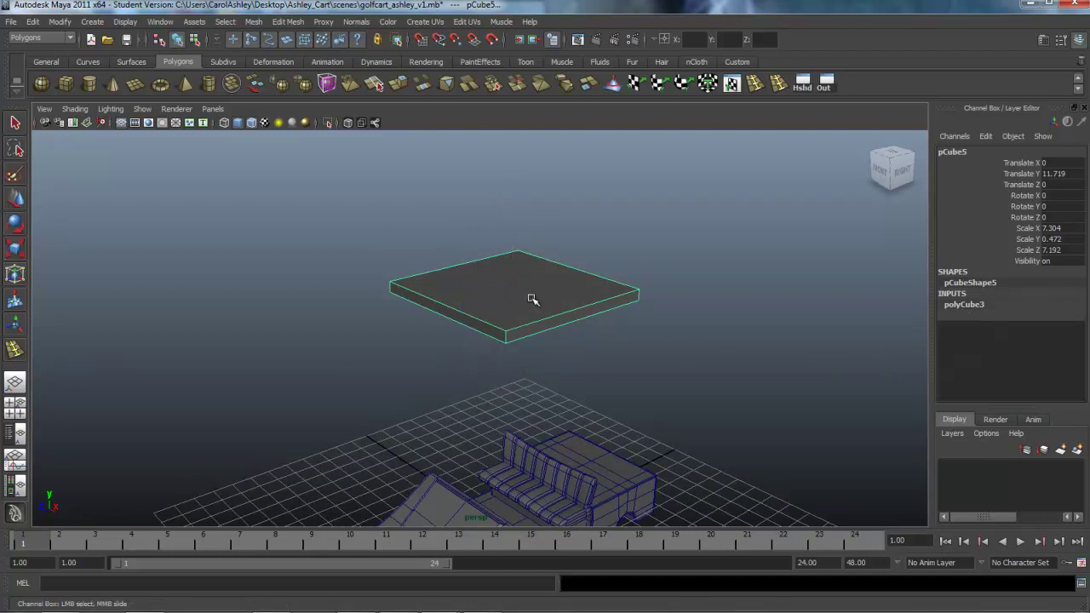
pyautogui.click(965, 304)
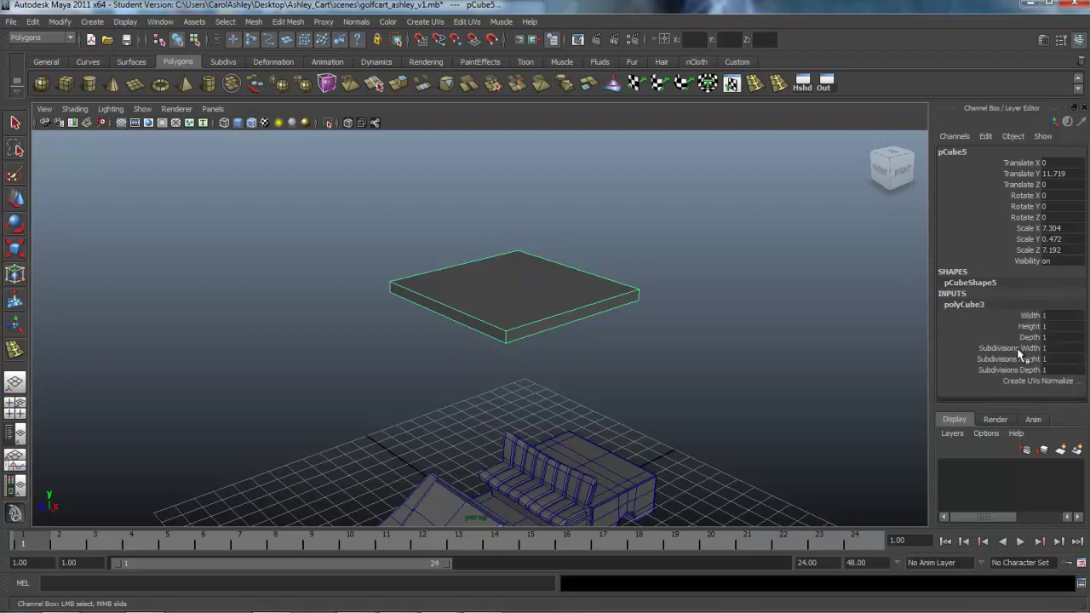
pyautogui.click(1013, 348)
pyautogui.moveTo(795, 349); pyautogui.dragTo(813, 345, button='middle')
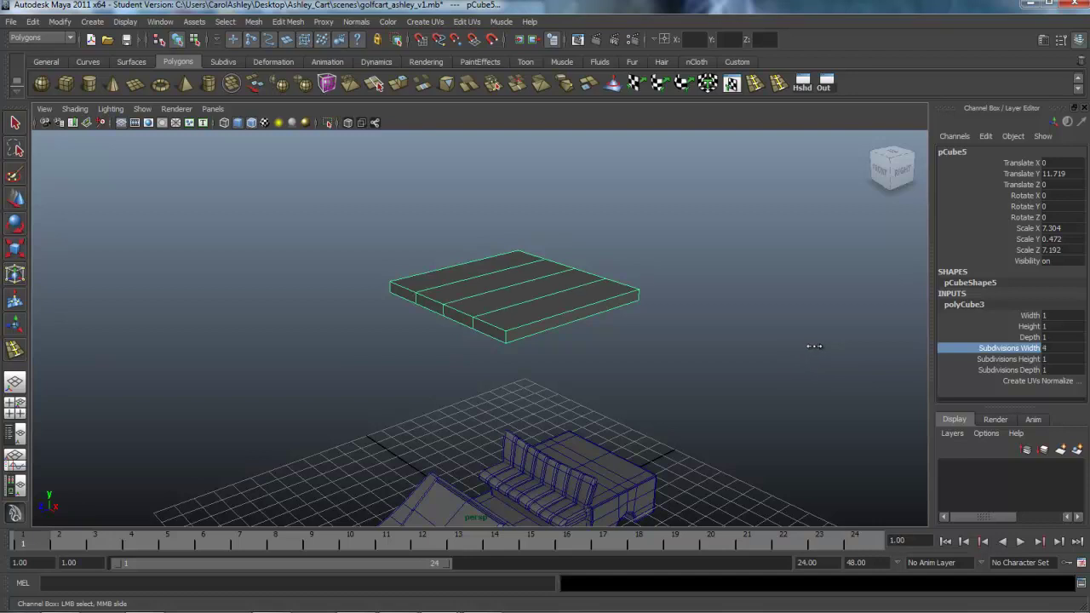
pyautogui.click(1003, 370)
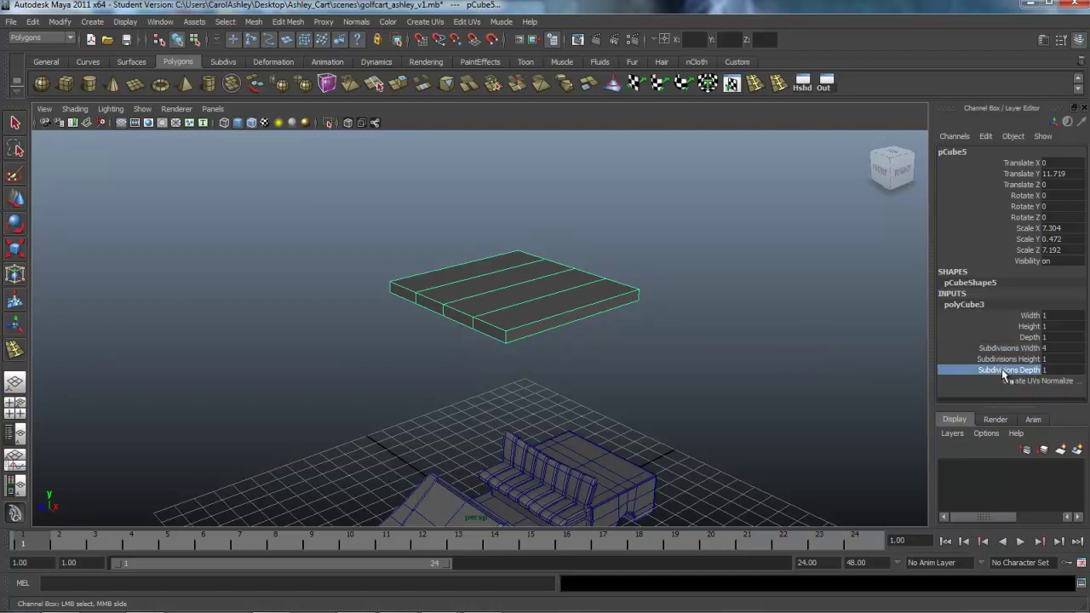
pyautogui.moveTo(732, 353); pyautogui.dragTo(744, 352, button='middle')
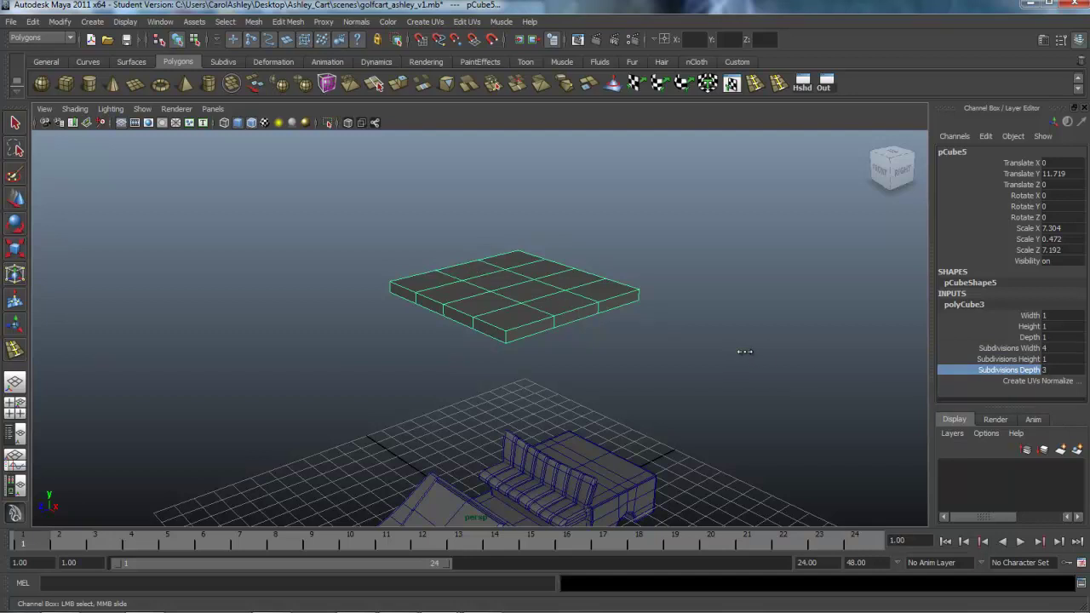
pyautogui.moveTo(744, 351); pyautogui.dragTo(748, 350, button='middle')
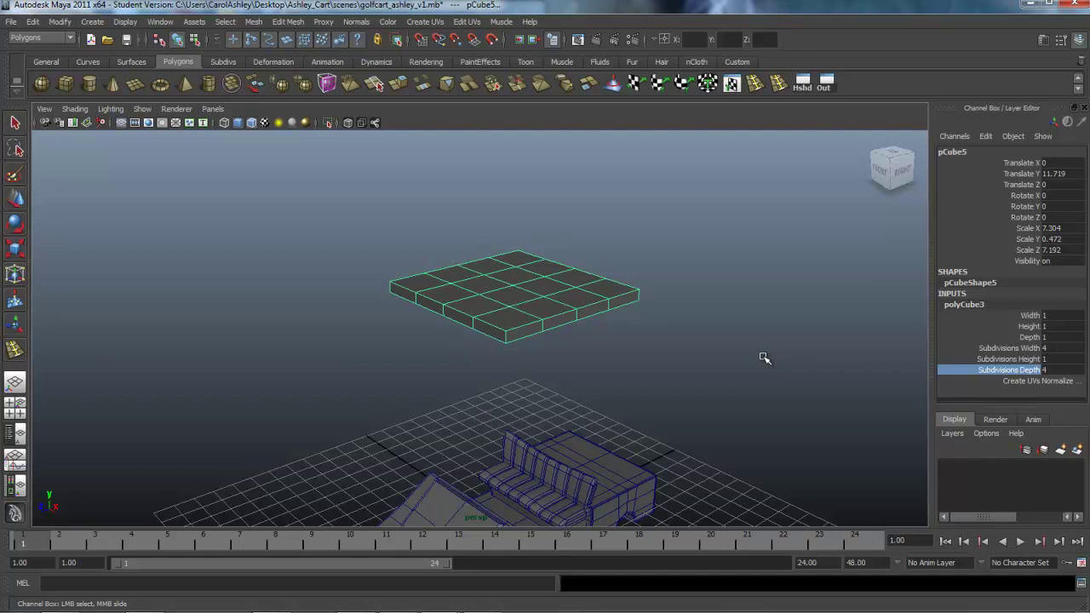
pyautogui.keyDown('alt'); pyautogui.moveTo(764, 358); pyautogui.dragTo(790, 362); pyautogui.keyUp('alt')
pyautogui.keyDown('alt'); pyautogui.moveTo(747, 350); pyautogui.dragTo(861, 330, button='right'); pyautogui.keyUp('alt')
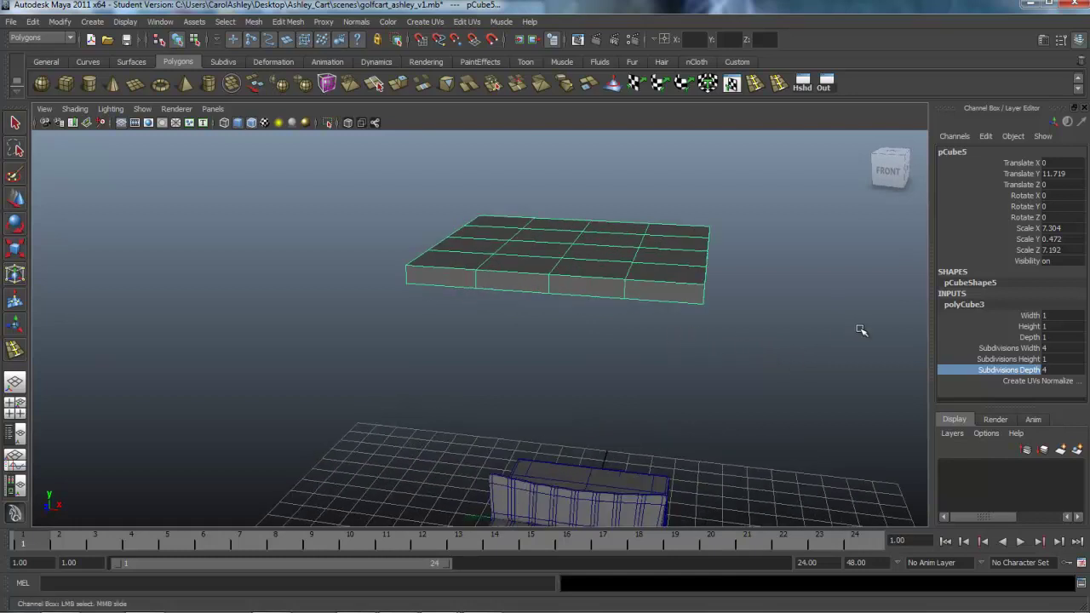
pyautogui.keyDown('alt'); pyautogui.moveTo(861, 331); pyautogui.dragTo(785, 365); pyautogui.keyUp('alt')
pyautogui.moveTo(658, 317); pyautogui.dragTo(670, 334, button='right')
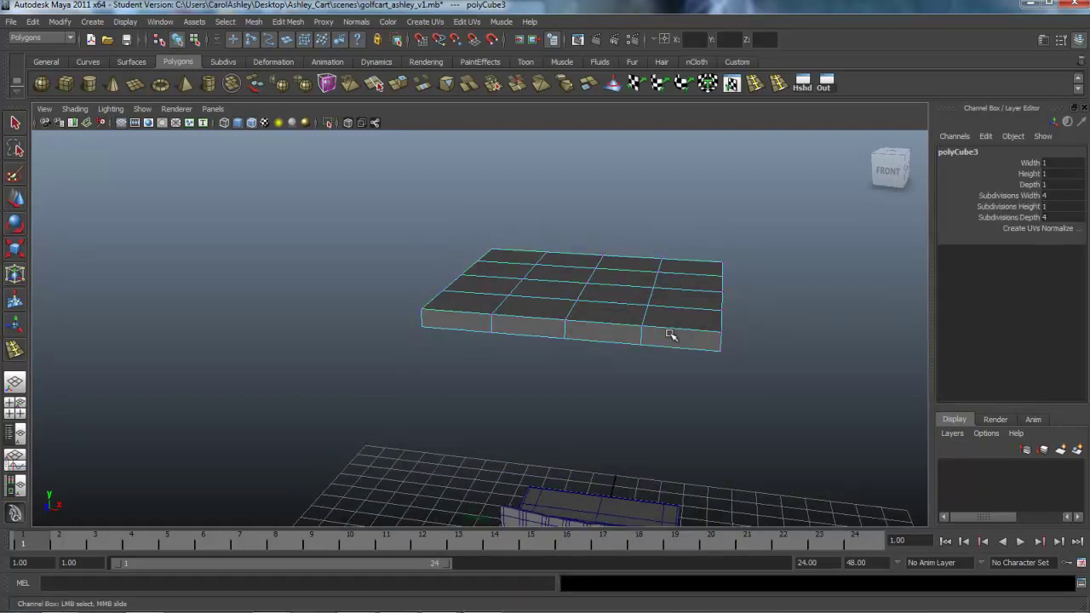
# Lift the slab's middle row of vertices upward to peak the roof
pyautogui.keyDown('alt'); pyautogui.moveTo(670, 335); pyautogui.dragTo(539, 355); pyautogui.keyUp('alt')
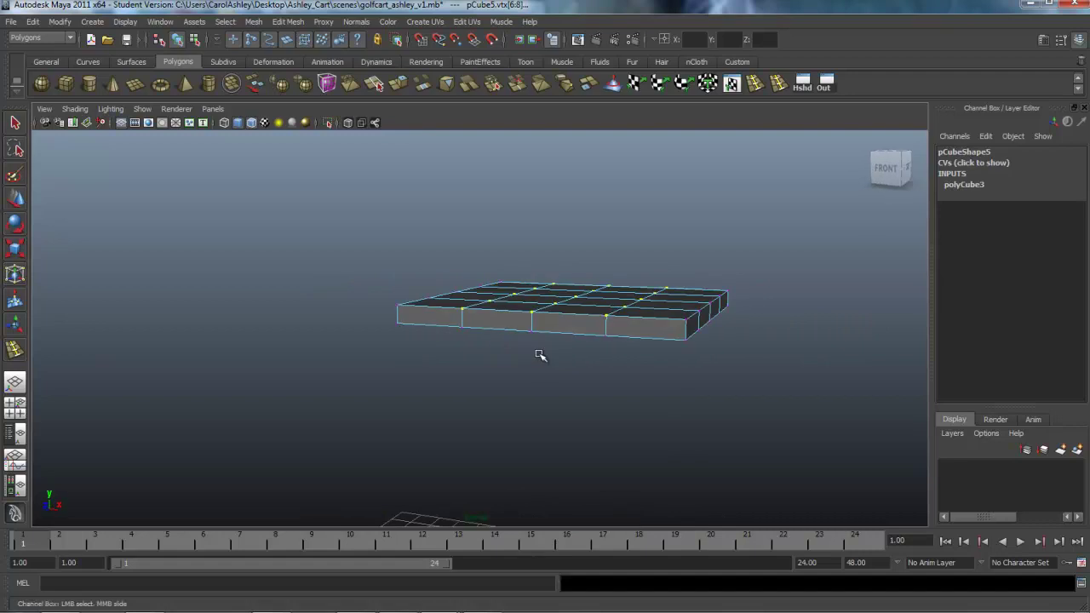
pyautogui.press('w')
pyautogui.moveTo(576, 252); pyautogui.dragTo(576, 241)
pyautogui.keyDown('alt'); pyautogui.moveTo(588, 333); pyautogui.dragTo(599, 327); pyautogui.keyUp('alt')
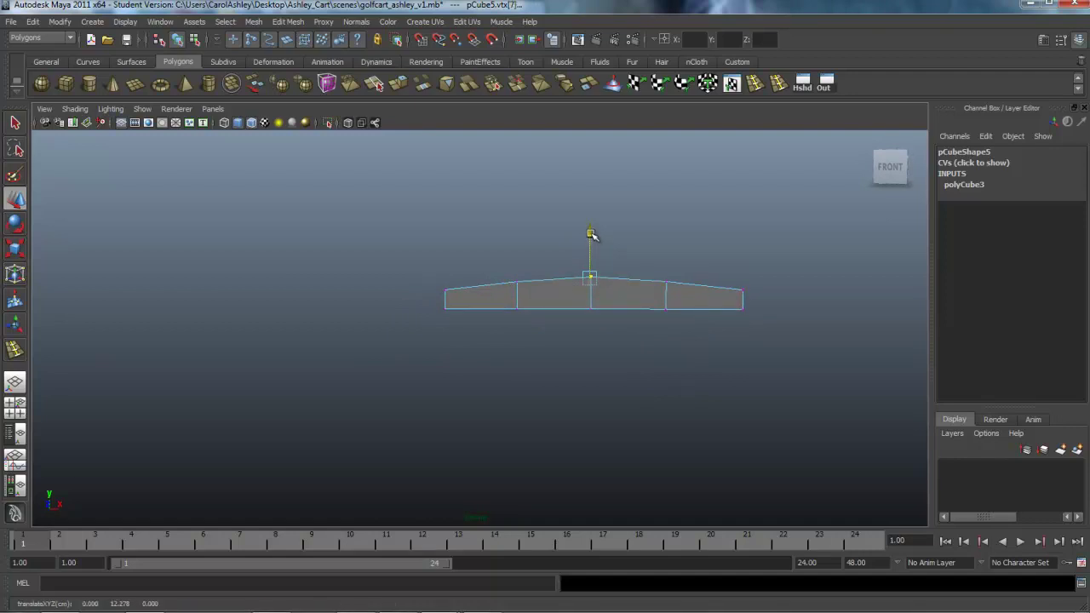
pyautogui.keyDown('alt'); pyautogui.moveTo(590, 236); pyautogui.dragTo(545, 332); pyautogui.keyUp('alt')
# In face mode, select the full grid of slab faces to remove
pyautogui.rightClick(537, 281)
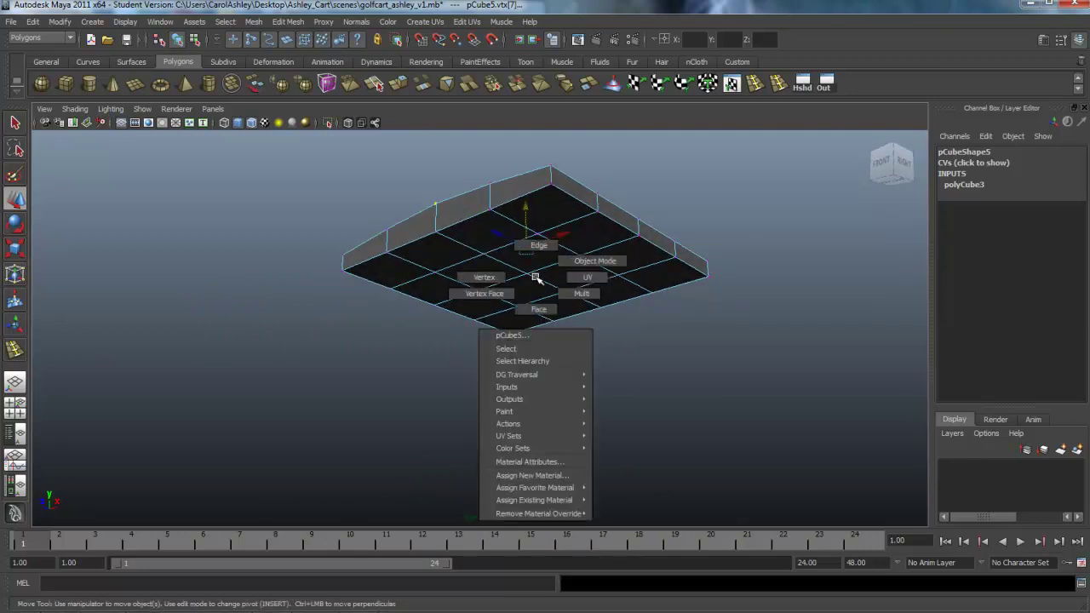
pyautogui.click(539, 309)
pyautogui.click(446, 291)
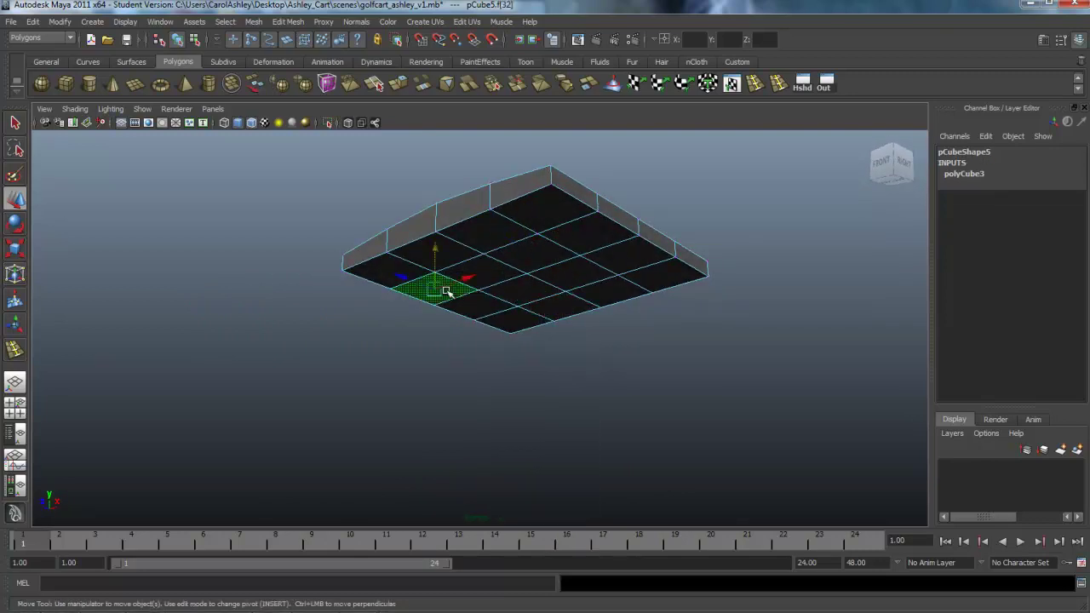
pyautogui.click(370, 268)
pyautogui.keyDown('shift'); pyautogui.click(425, 250); pyautogui.keyUp('shift')
pyautogui.keyDown('shift'); pyautogui.click(478, 224); pyautogui.keyUp('shift')
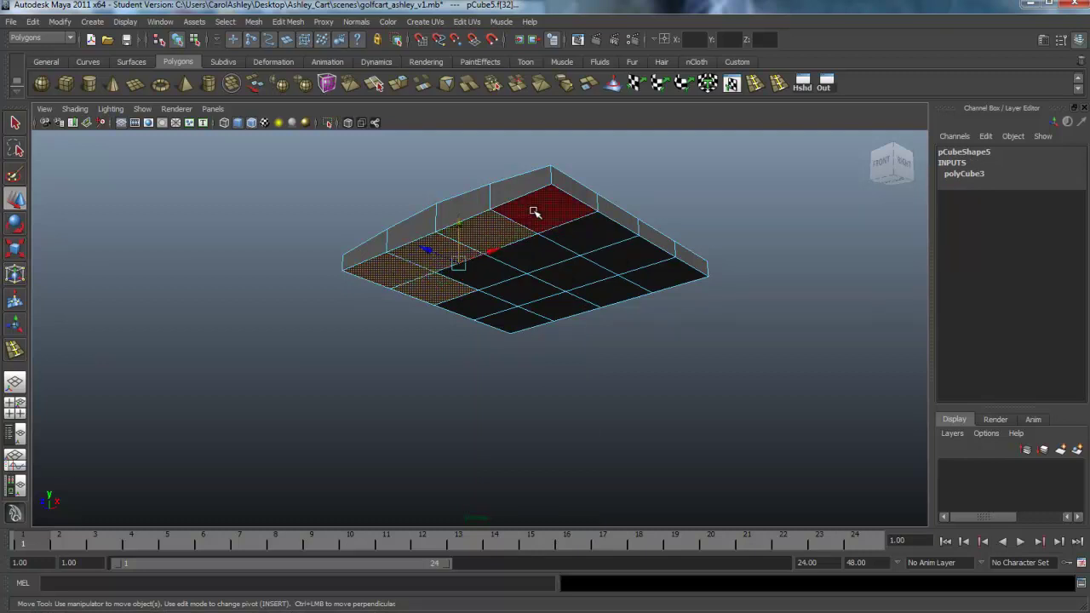
pyautogui.keyDown('shift'); pyautogui.click(537, 199); pyautogui.keyUp('shift')
pyautogui.keyDown('shift'); pyautogui.click(565, 237); pyautogui.keyUp('shift')
pyautogui.keyDown('shift'); pyautogui.click(494, 270); pyautogui.keyUp('shift')
pyautogui.keyDown('shift'); pyautogui.click(486, 305); pyautogui.keyUp('shift')
pyautogui.keyDown('shift'); pyautogui.click(511, 292); pyautogui.keyUp('shift')
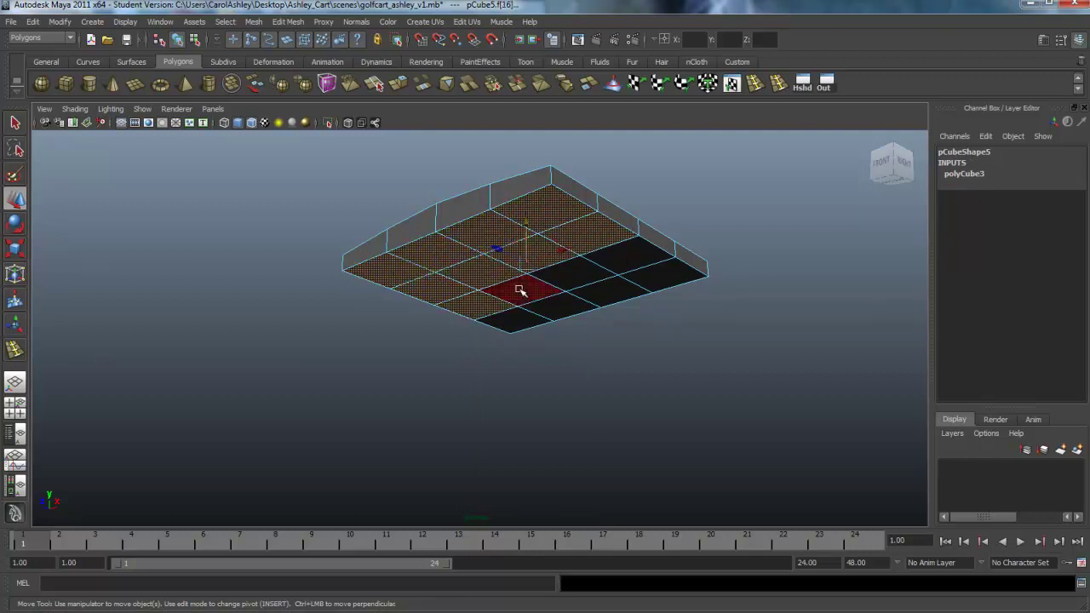
pyautogui.keyDown('shift'); pyautogui.click(595, 269); pyautogui.keyUp('shift')
pyautogui.keyDown('shift'); pyautogui.click(618, 258); pyautogui.keyUp('shift')
pyautogui.keyDown('shift'); pyautogui.click(647, 274); pyautogui.keyUp('shift')
pyautogui.keyDown('shift'); pyautogui.click(611, 288); pyautogui.keyUp('shift')
pyautogui.keyDown('shift'); pyautogui.click(562, 303); pyautogui.keyUp('shift')
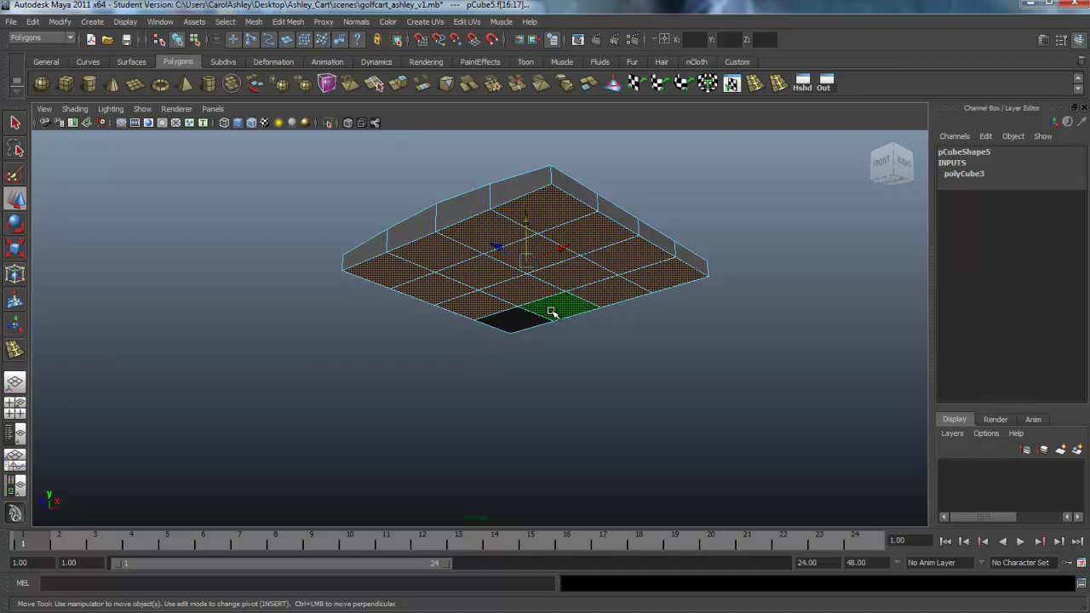
pyautogui.keyDown('shift'); pyautogui.click(519, 319); pyautogui.keyUp('shift')
# Delete the selected faces, leaving an open tray-like shell
pyautogui.press('Delete')
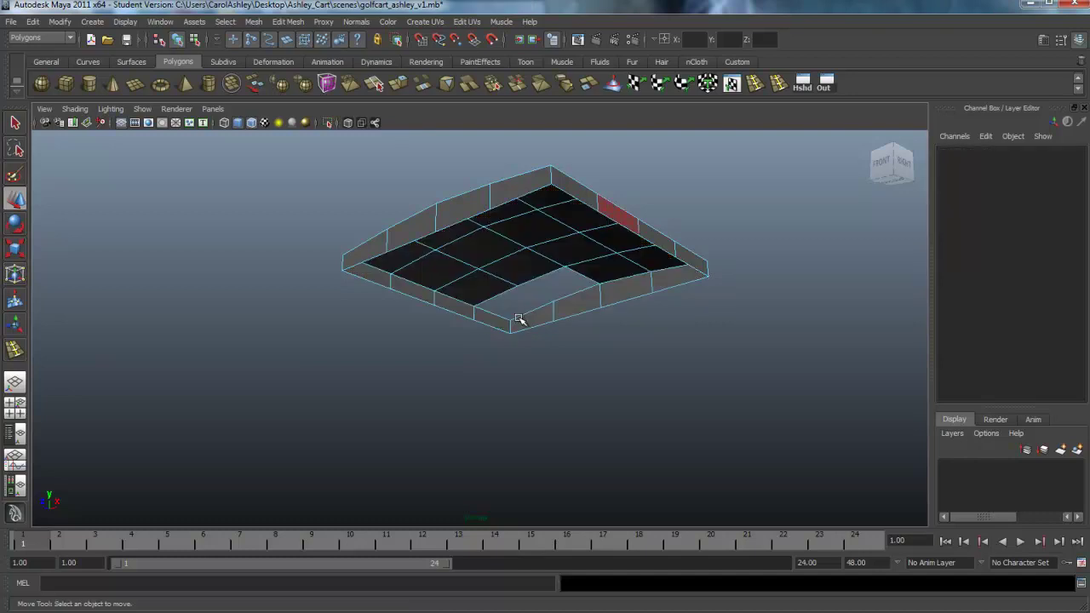
pyautogui.hotkey('ctrl', 'z')
pyautogui.hotkey('ctrl', 'z')
pyautogui.hotkey('ctrl', 'z')
pyautogui.hotkey('ctrl', 'z')
pyautogui.hotkey('ctrl', 'z')
pyautogui.hotkey('ctrl', 'z')
pyautogui.hotkey('ctrl', 'z')
pyautogui.hotkey('ctrl', 'z')
pyautogui.hotkey('ctrl', 'z')
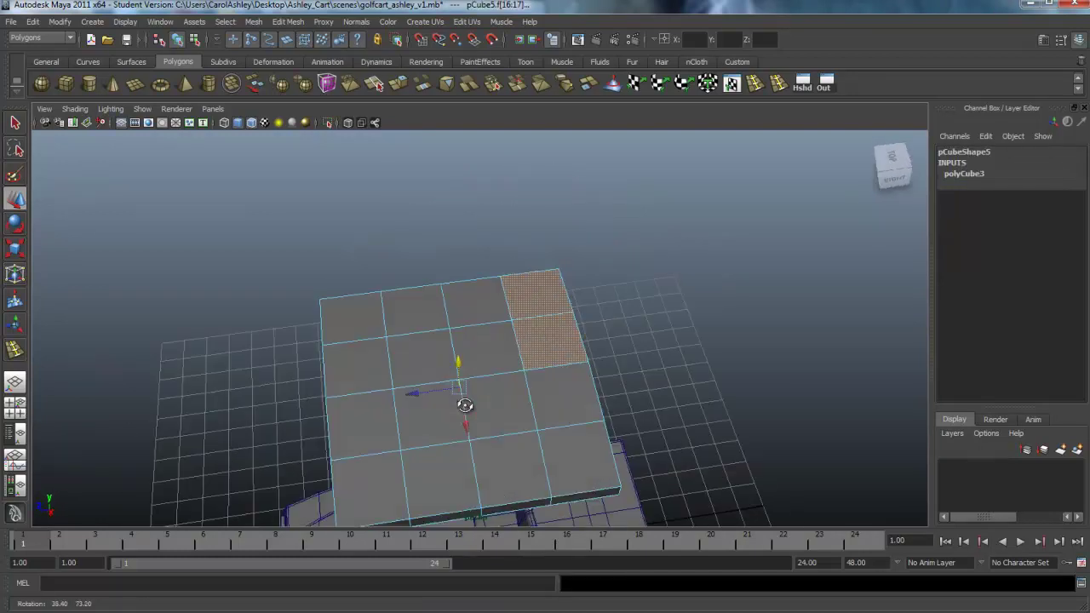
pyautogui.hotkey('shift', 'z')
pyautogui.hotkey('shift', 'z')
pyautogui.hotkey('shift', 'z')
pyautogui.hotkey('shift', 'z')
pyautogui.hotkey('shift', 'z')
pyautogui.hotkey('shift', 'z')
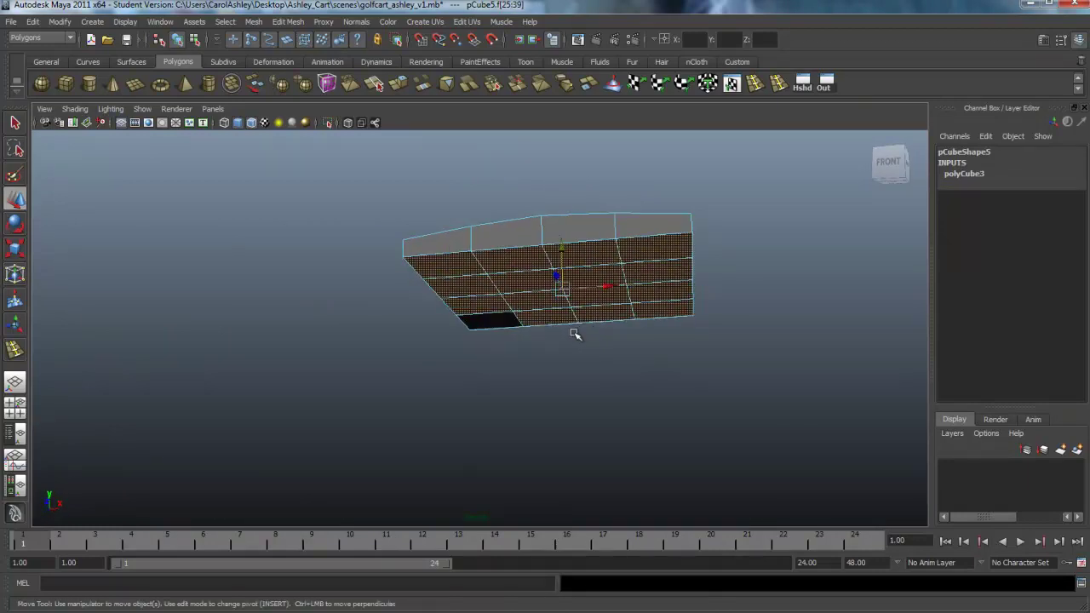
pyautogui.keyDown('alt'); pyautogui.moveTo(635, 321); pyautogui.dragTo(537, 340); pyautogui.keyUp('alt')
pyautogui.press('Delete')
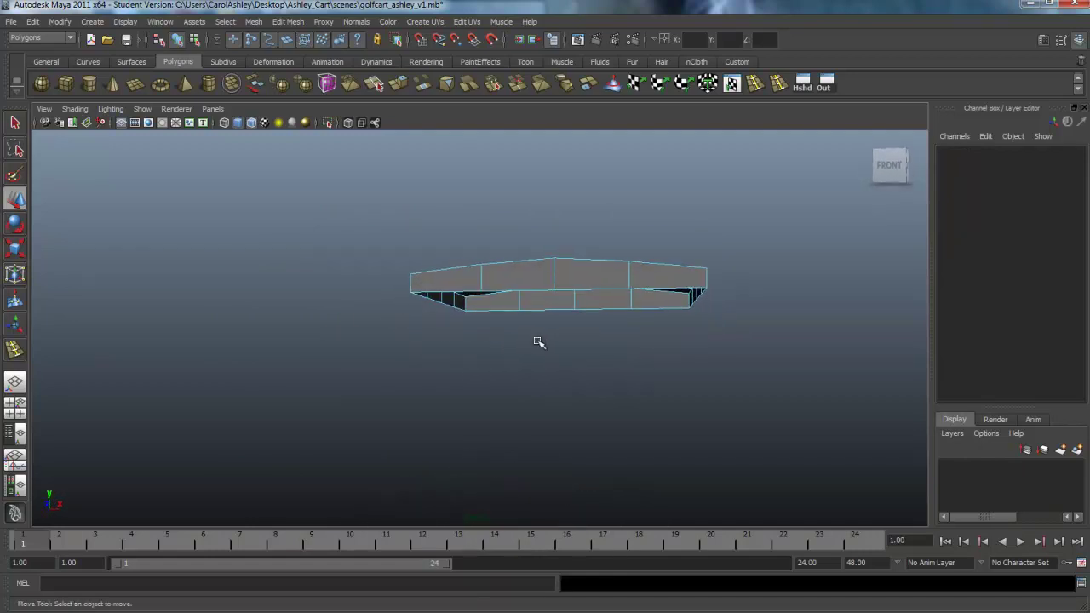
# In vertex mode, lift a front-edge vertex slightly upward
pyautogui.moveTo(557, 284); pyautogui.dragTo(559, 335, button='right')
pyautogui.click(574, 308)
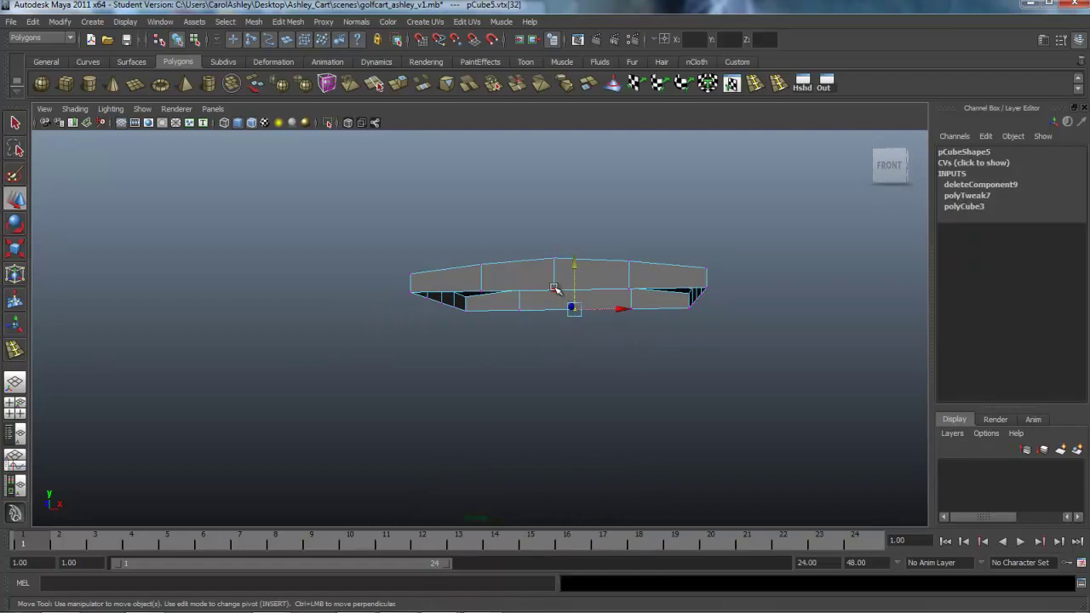
pyautogui.click(567, 257)
pyautogui.moveTo(568, 257); pyautogui.dragTo(565, 252)
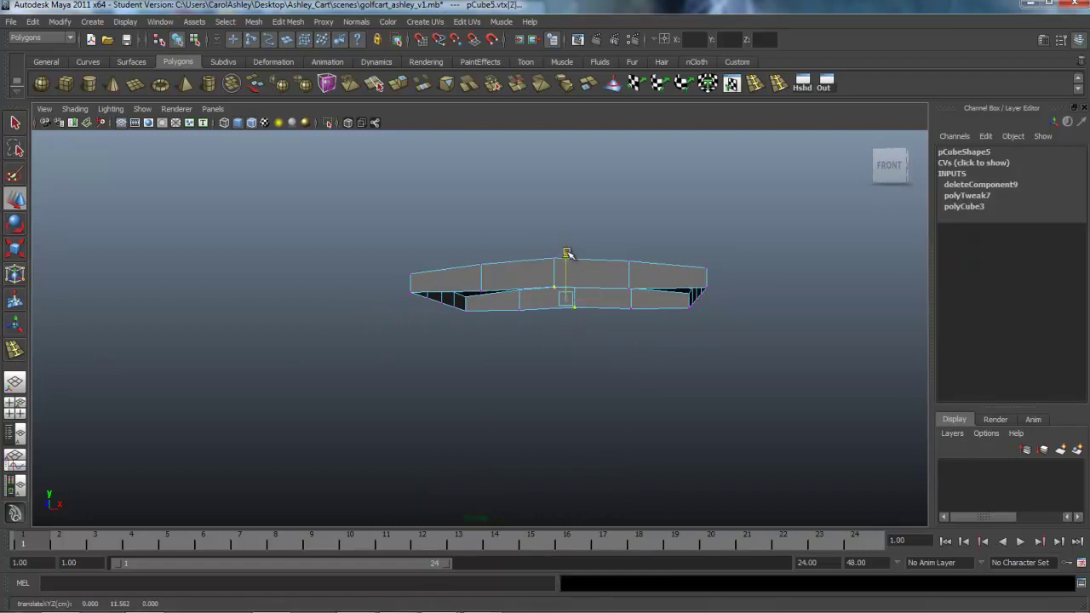
# Box-select the three centre vertices and raise them to heighten the arch
pyautogui.click(630, 310)
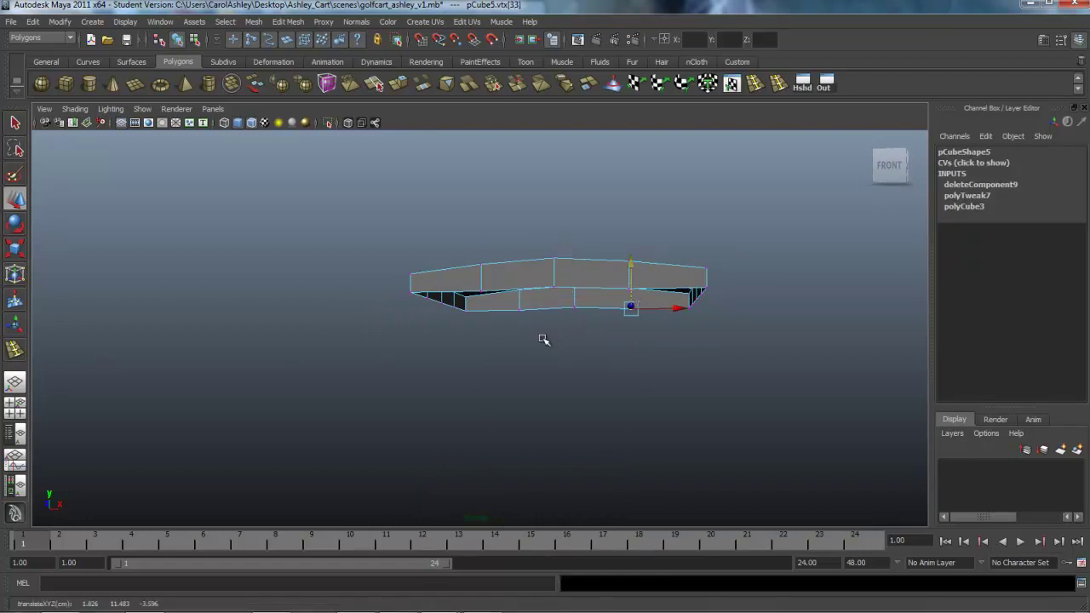
pyautogui.keyDown('alt'); pyautogui.moveTo(543, 340); pyautogui.dragTo(545, 355); pyautogui.keyUp('alt')
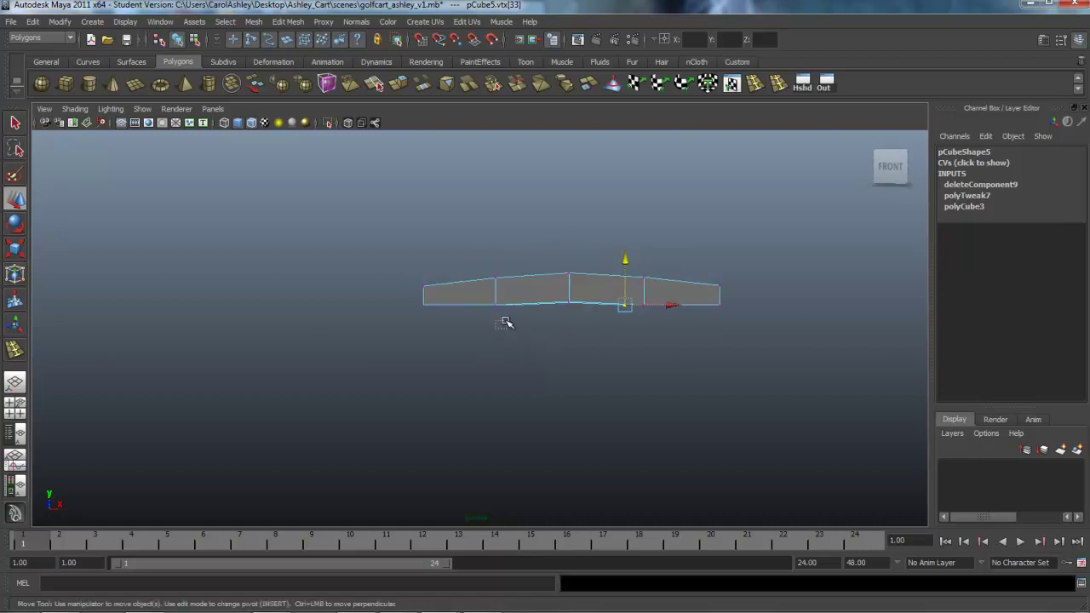
pyautogui.moveTo(478, 327); pyautogui.dragTo(647, 304)
pyautogui.keyDown('alt'); pyautogui.moveTo(627, 360); pyautogui.dragTo(606, 358); pyautogui.keyUp('alt')
pyautogui.click(561, 254)
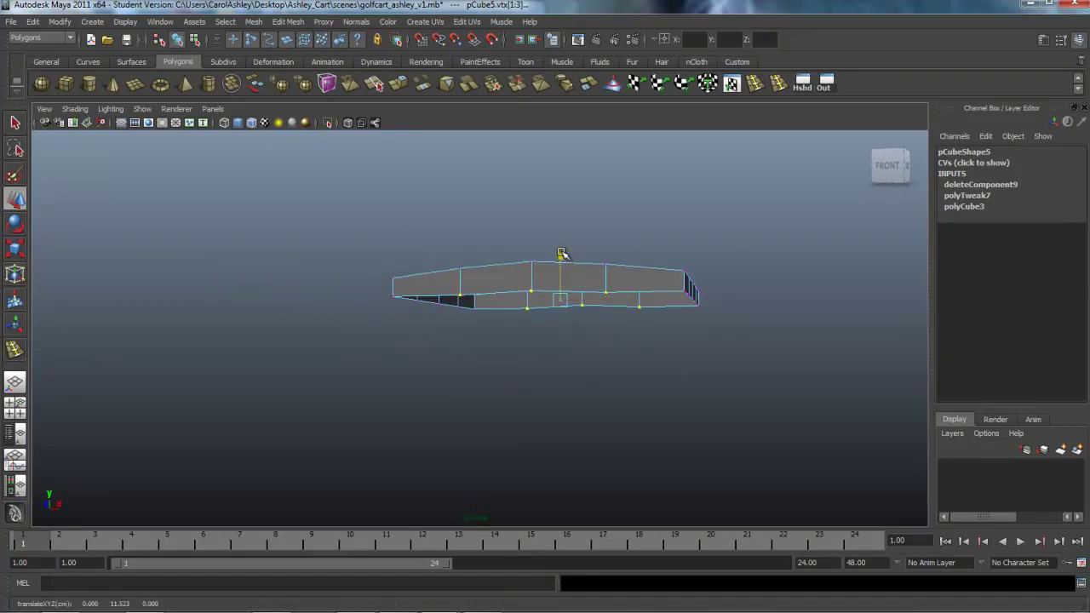
pyautogui.moveTo(561, 254)
pyautogui.mouseDown()
pyautogui.moveTo(613, 306)
pyautogui.moveTo(567, 357)
pyautogui.mouseUp()
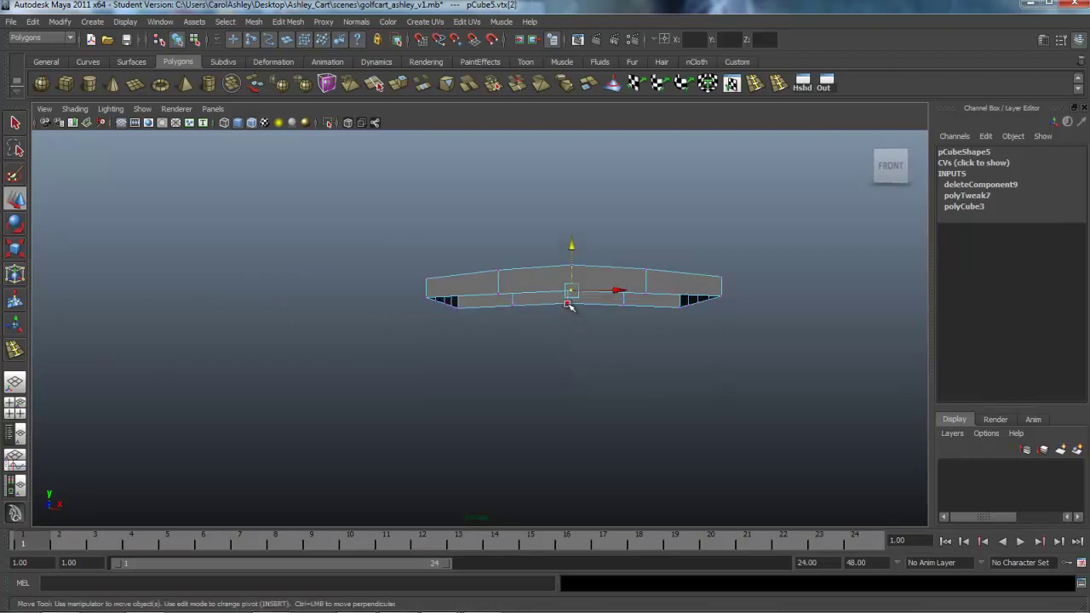
pyautogui.moveTo(568, 305); pyautogui.dragTo(569, 253, button='middle')
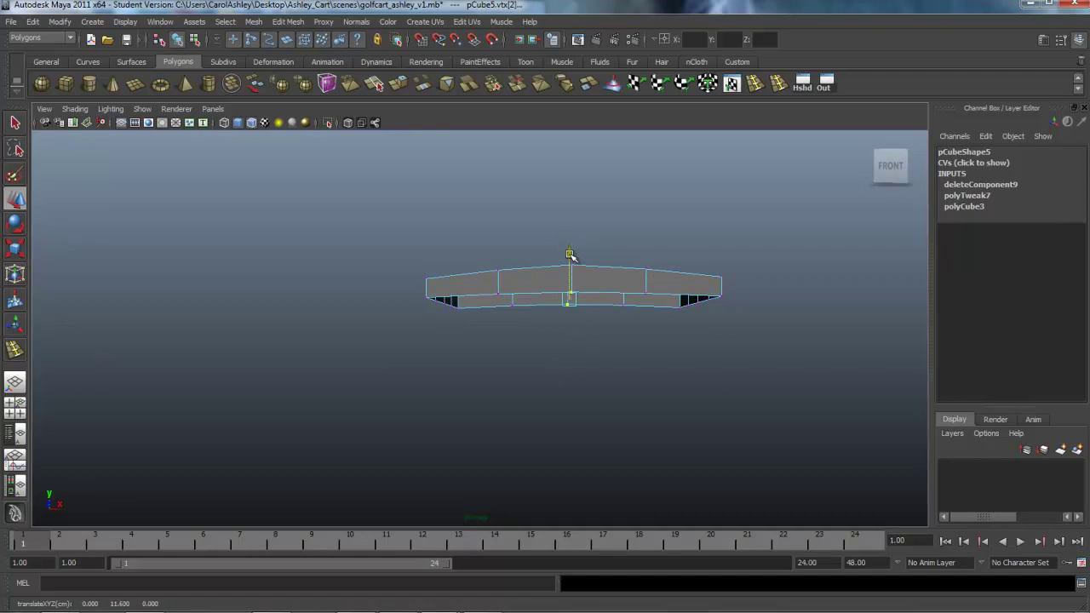
# Return to Object Mode and inspect the arched shell from below and above
pyautogui.keyDown('alt'); pyautogui.moveTo(569, 253); pyautogui.dragTo(659, 335); pyautogui.keyUp('alt')
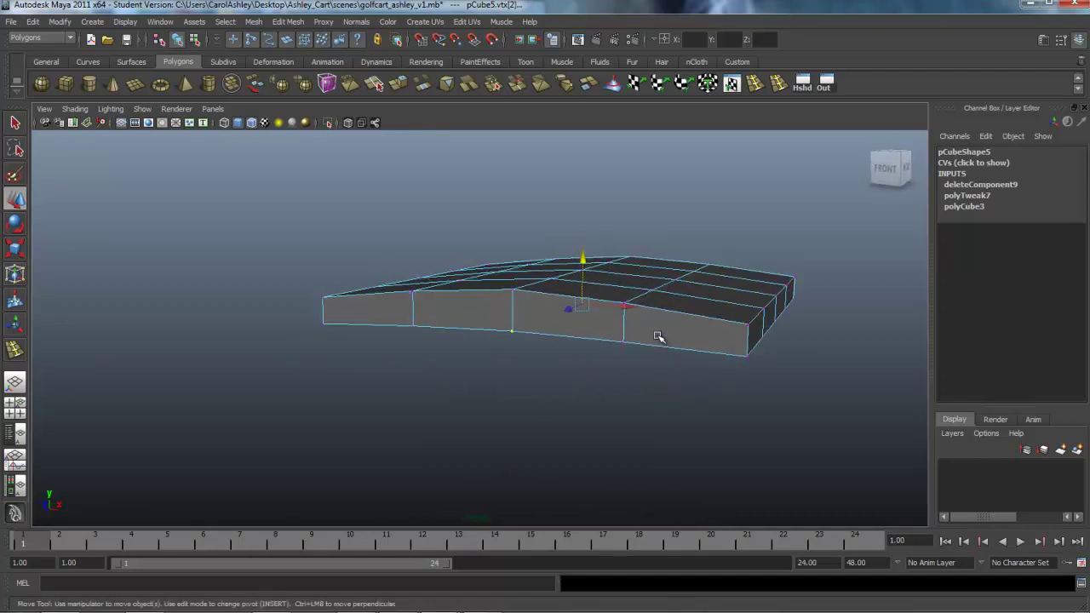
pyautogui.rightClick(659, 335)
pyautogui.moveTo(659, 335)
pyautogui.mouseDown(button='right')
pyautogui.moveTo(659, 352)
pyautogui.moveTo(690, 322)
pyautogui.mouseUp(button='right')
pyautogui.keyDown('alt'); pyautogui.moveTo(689, 323); pyautogui.dragTo(718, 340); pyautogui.keyUp('alt')
pyautogui.keyDown('alt'); pyautogui.moveTo(718, 340); pyautogui.dragTo(579, 323, button='right'); pyautogui.keyUp('alt')
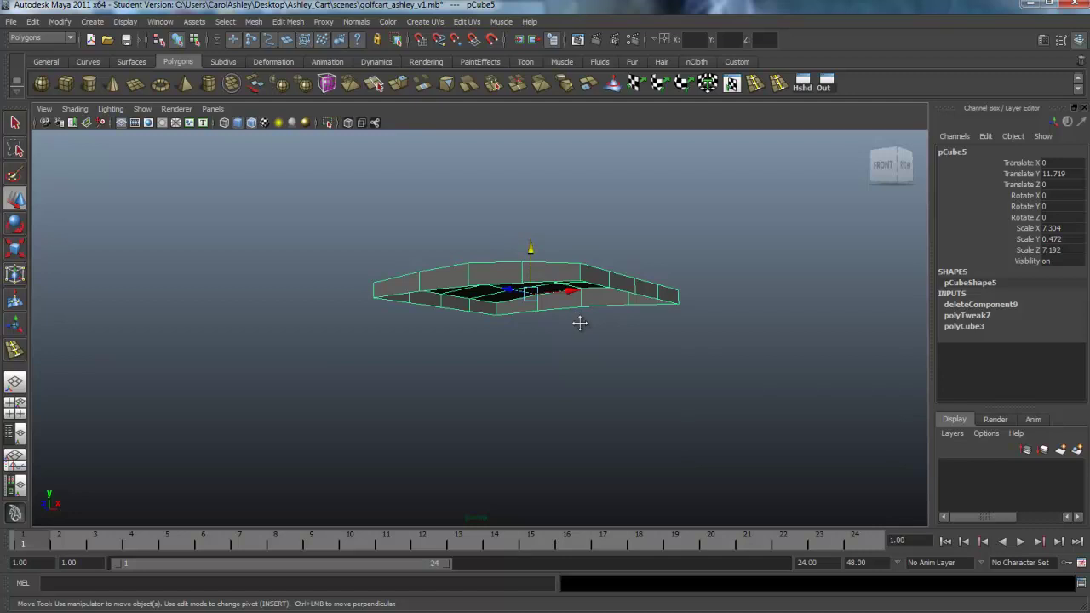
pyautogui.keyDown('alt'); pyautogui.moveTo(579, 323); pyautogui.dragTo(498, 365); pyautogui.keyUp('alt')
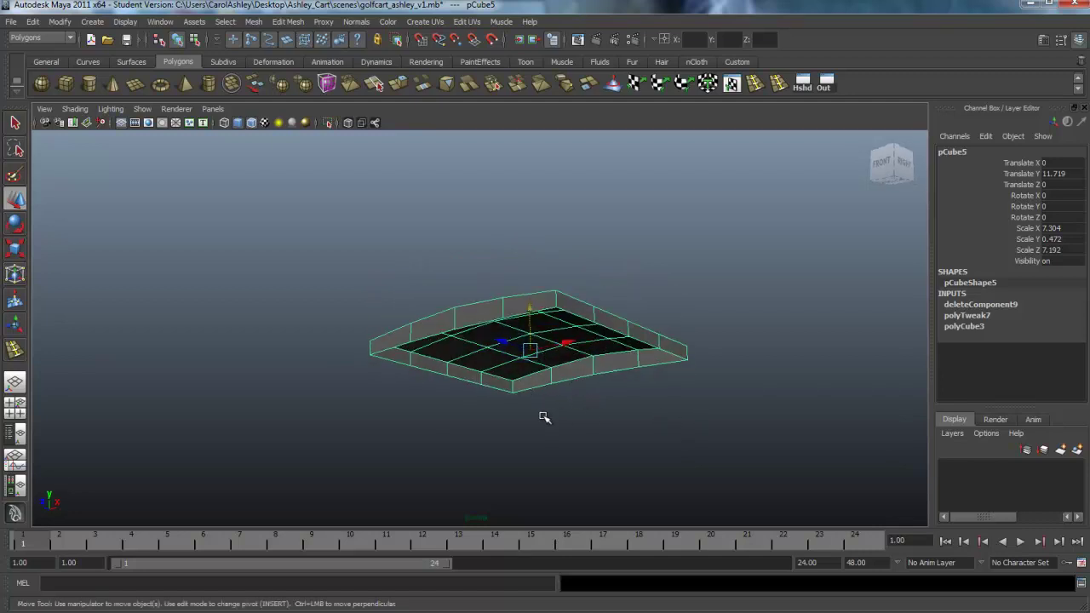
# Select all the slab's faces, extrude them and scale the extrusion inward to thicken the roof
pyautogui.rightClick(518, 371)
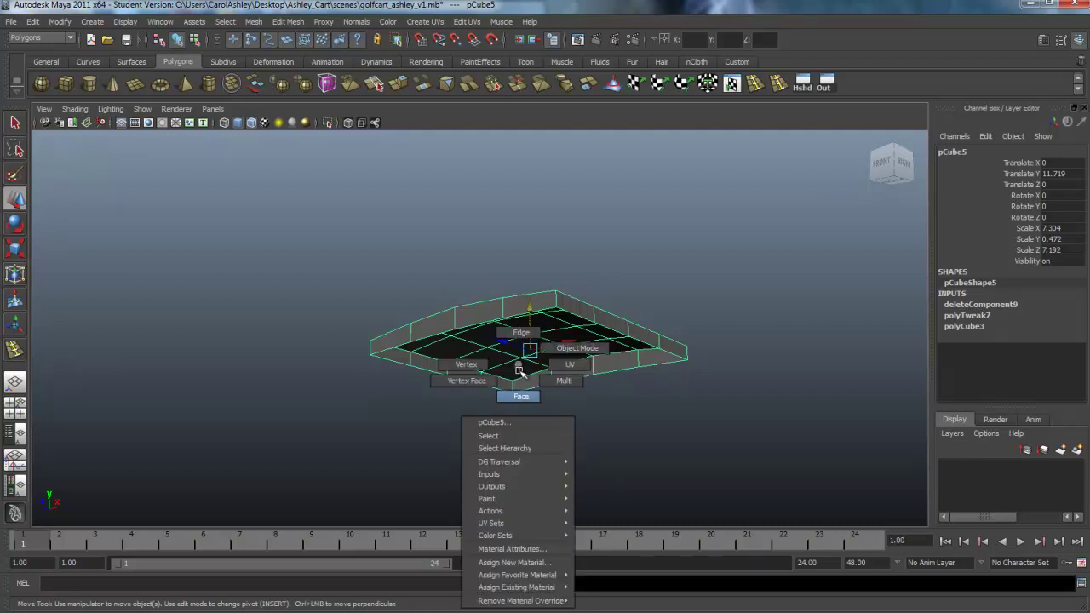
pyautogui.click(522, 399)
pyautogui.moveTo(345, 269); pyautogui.dragTo(719, 426)
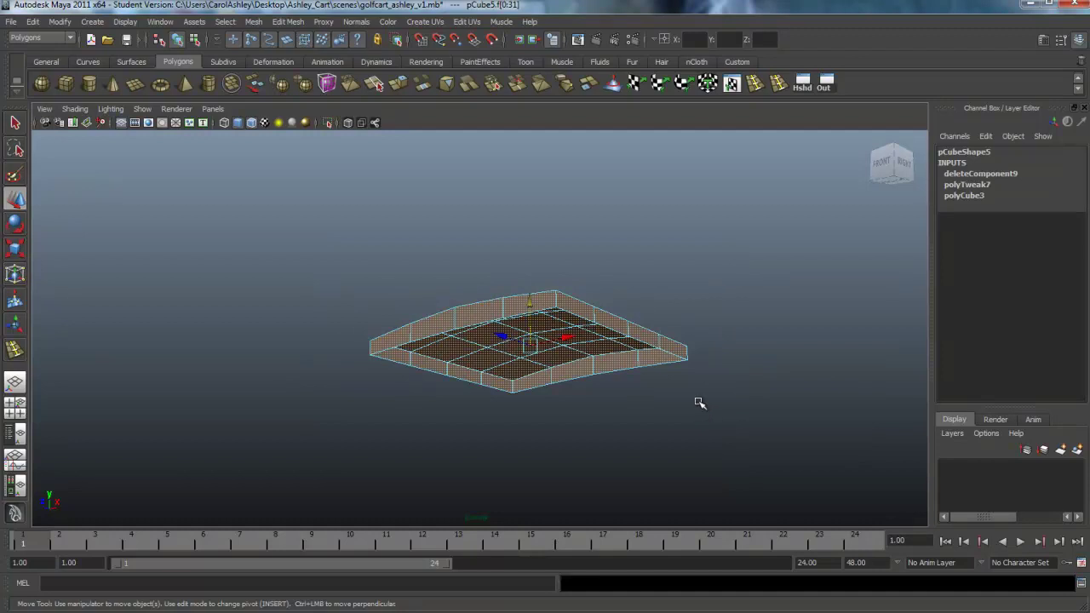
pyautogui.click(397, 83)
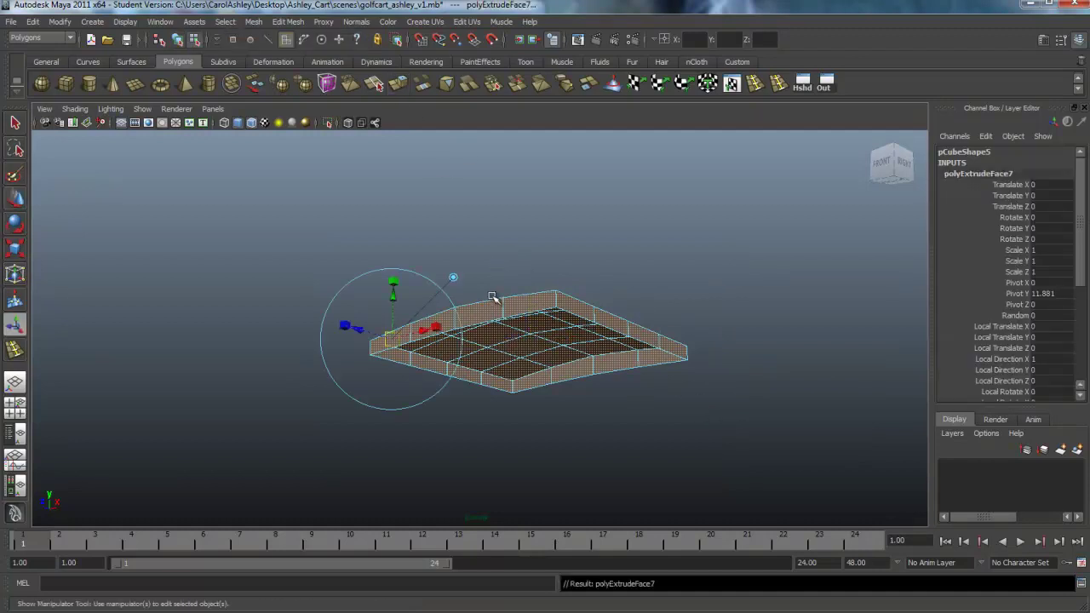
pyautogui.press('r')
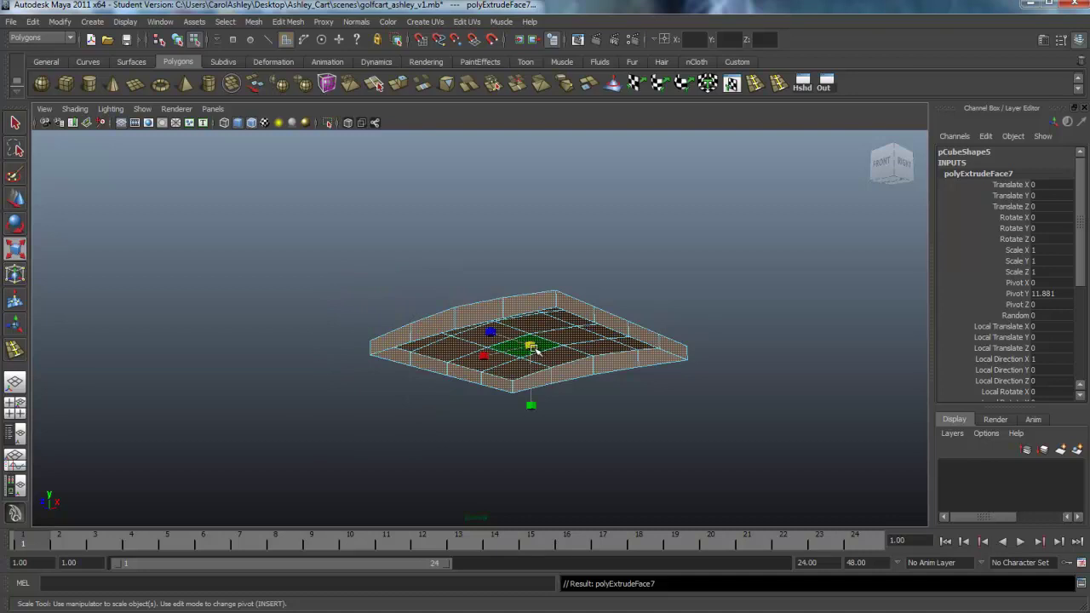
pyautogui.moveTo(534, 349); pyautogui.dragTo(401, 372)
pyautogui.keyDown('alt'); pyautogui.moveTo(401, 372); pyautogui.dragTo(540, 332, button='right'); pyautogui.keyUp('alt')
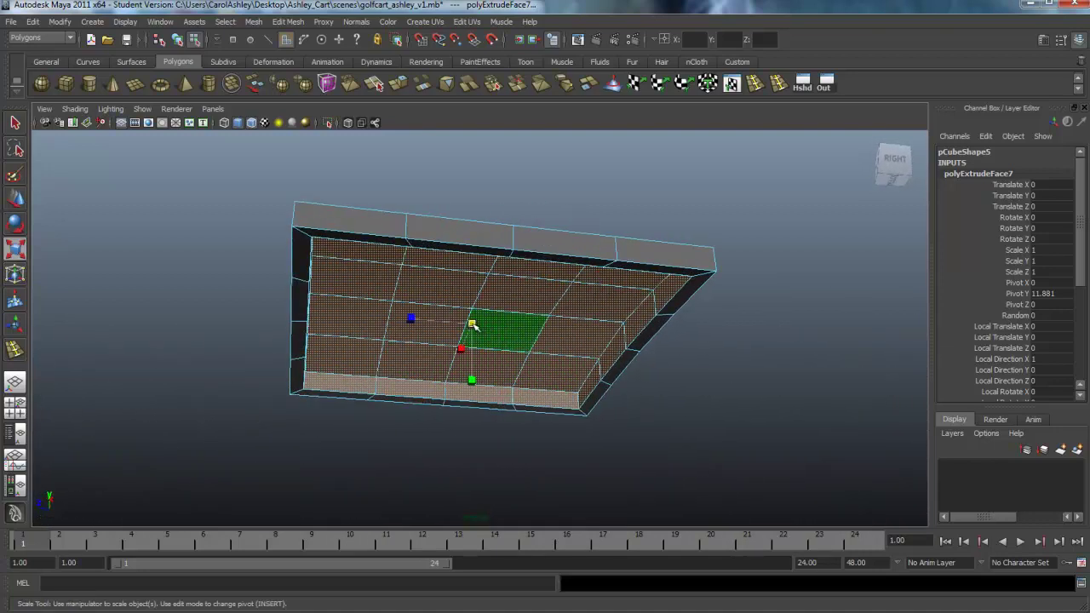
pyautogui.moveTo(473, 326); pyautogui.dragTo(614, 419)
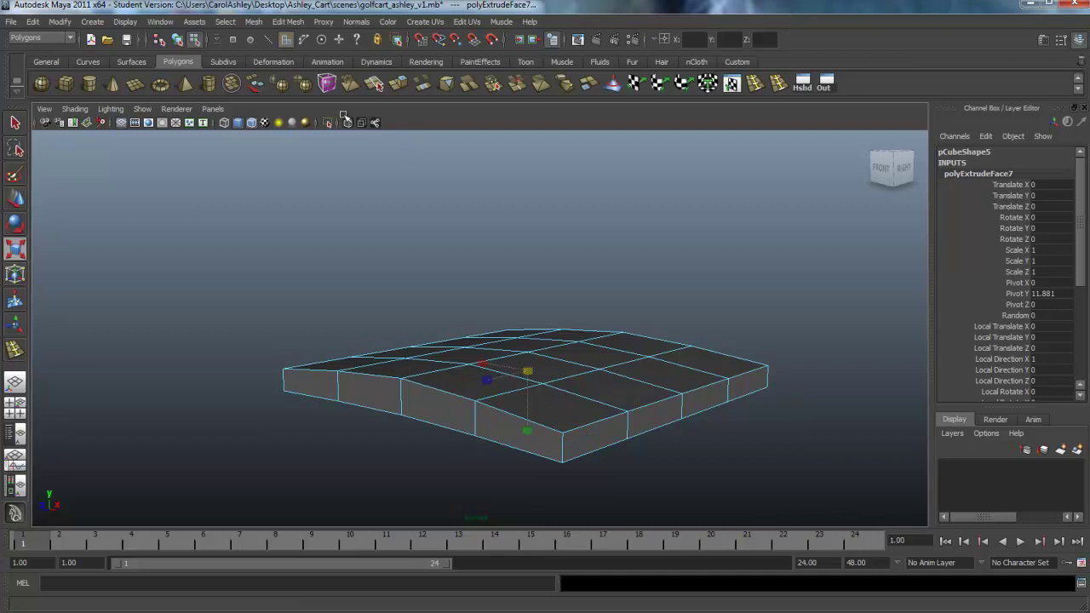
pyautogui.click(284, 23)
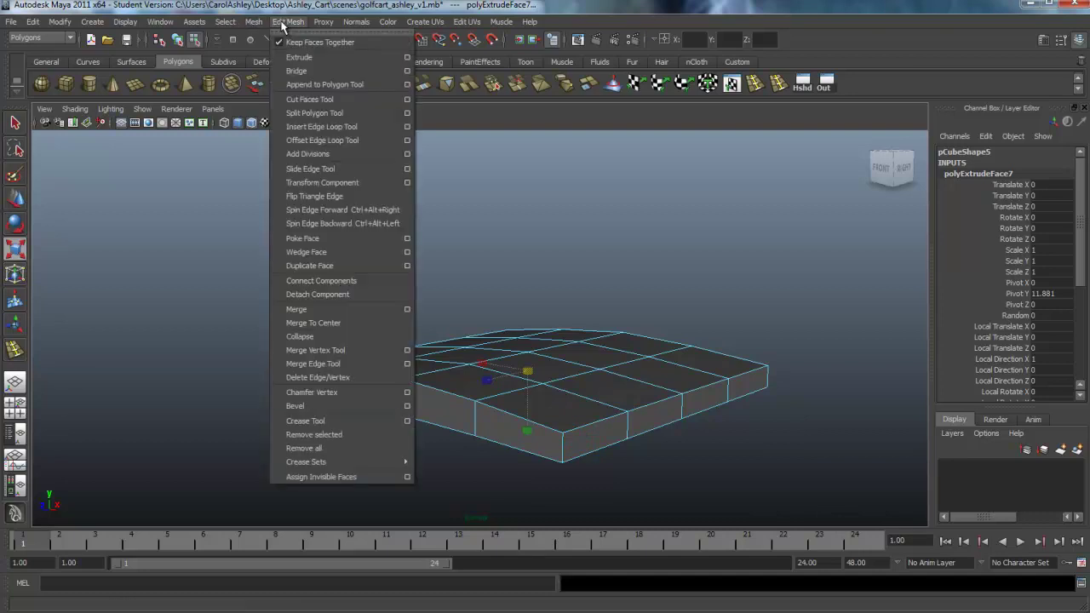
# Insert edge loops close to the roof slab's borders
pyautogui.click(337, 126)
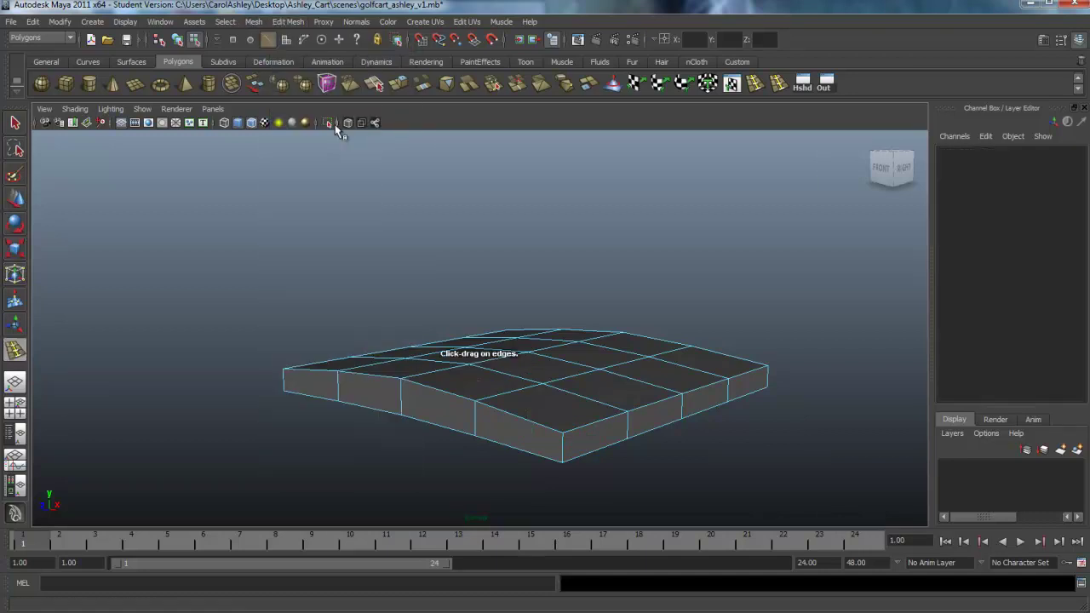
pyautogui.moveTo(583, 432); pyautogui.dragTo(663, 420)
pyautogui.moveTo(560, 413)
pyautogui.mouseDown()
pyautogui.moveTo(573, 432)
pyautogui.moveTo(576, 417)
pyautogui.mouseUp()
pyautogui.keyDown('alt'); pyautogui.moveTo(672, 405); pyautogui.dragTo(482, 366); pyautogui.keyUp('alt')
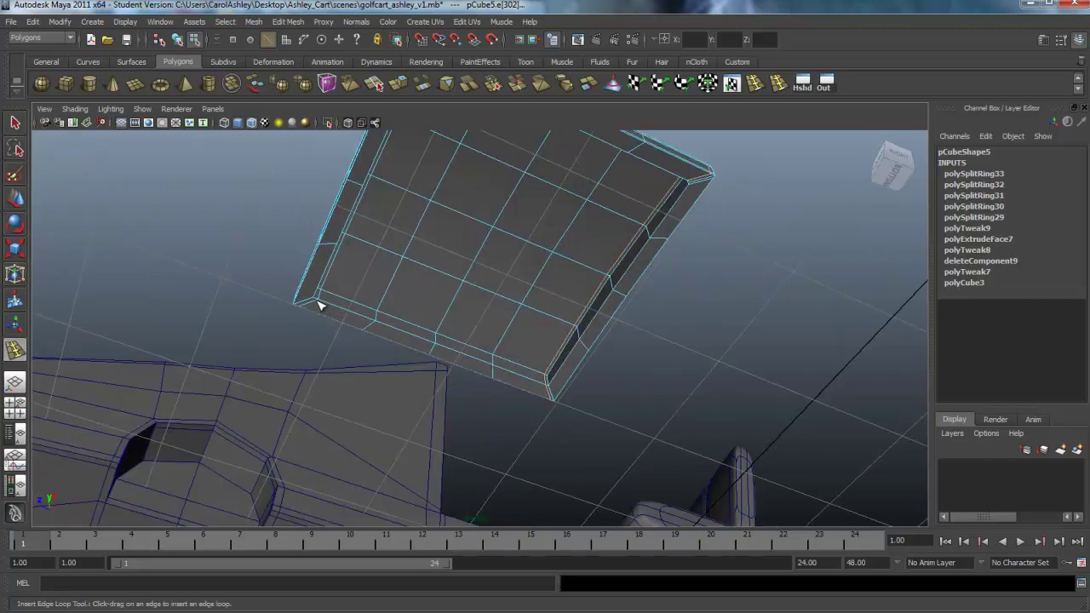
# Check the roof's smoothed preview from several angles, then return to the unsmoothed display
pyautogui.keyDown('alt'); pyautogui.moveTo(310, 302); pyautogui.dragTo(393, 323); pyautogui.keyUp('alt')
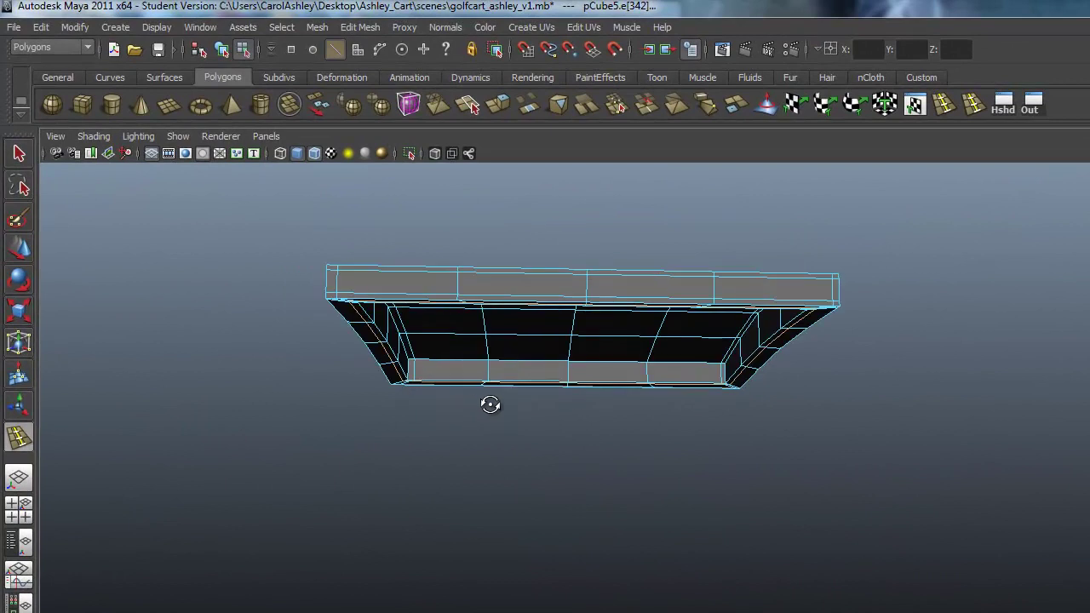
pyautogui.keyDown('alt'); pyautogui.moveTo(491, 404); pyautogui.dragTo(540, 406); pyautogui.keyUp('alt')
pyautogui.keyDown('alt'); pyautogui.moveTo(578, 365); pyautogui.dragTo(573, 375); pyautogui.keyUp('alt')
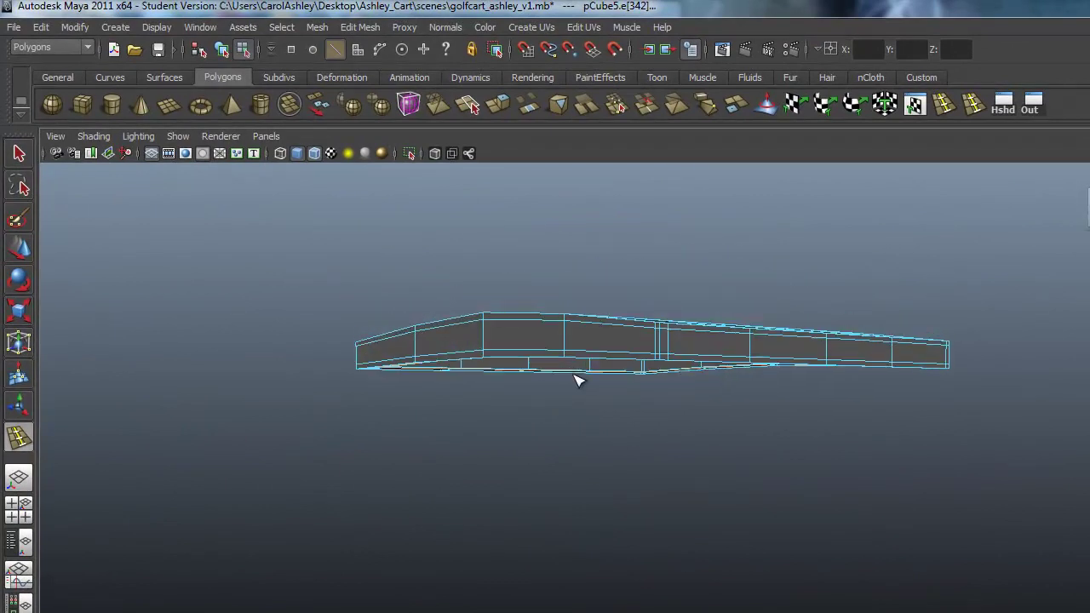
pyautogui.press('3')
pyautogui.keyDown('alt'); pyautogui.moveTo(538, 440); pyautogui.dragTo(700, 385); pyautogui.keyUp('alt')
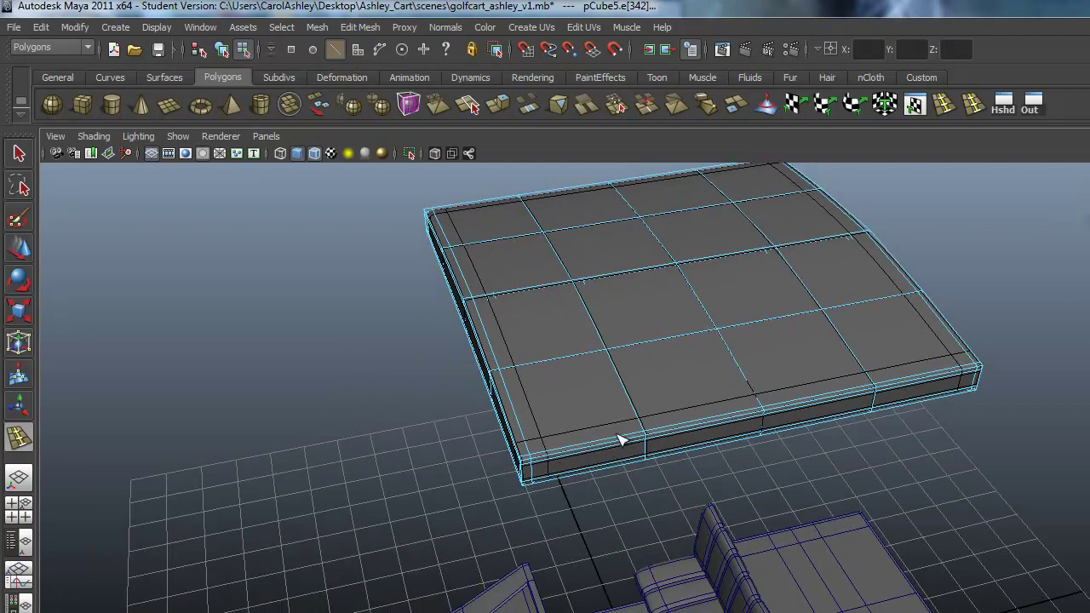
pyautogui.keyDown('alt'); pyautogui.moveTo(619, 440); pyautogui.dragTo(537, 457); pyautogui.keyUp('alt')
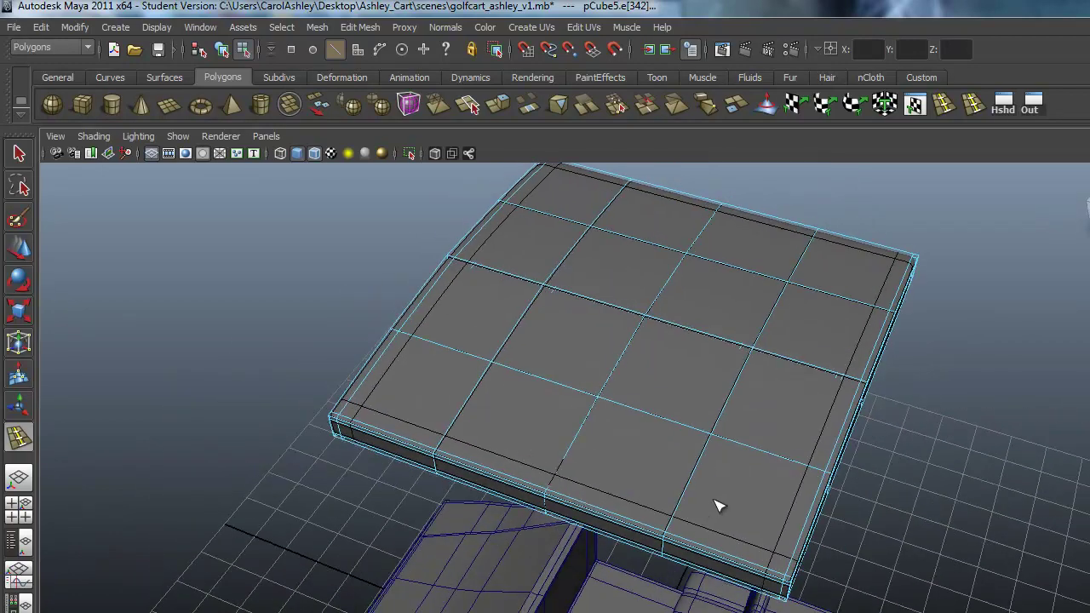
pyautogui.keyDown('alt'); pyautogui.moveTo(706, 545); pyautogui.dragTo(725, 508); pyautogui.keyUp('alt')
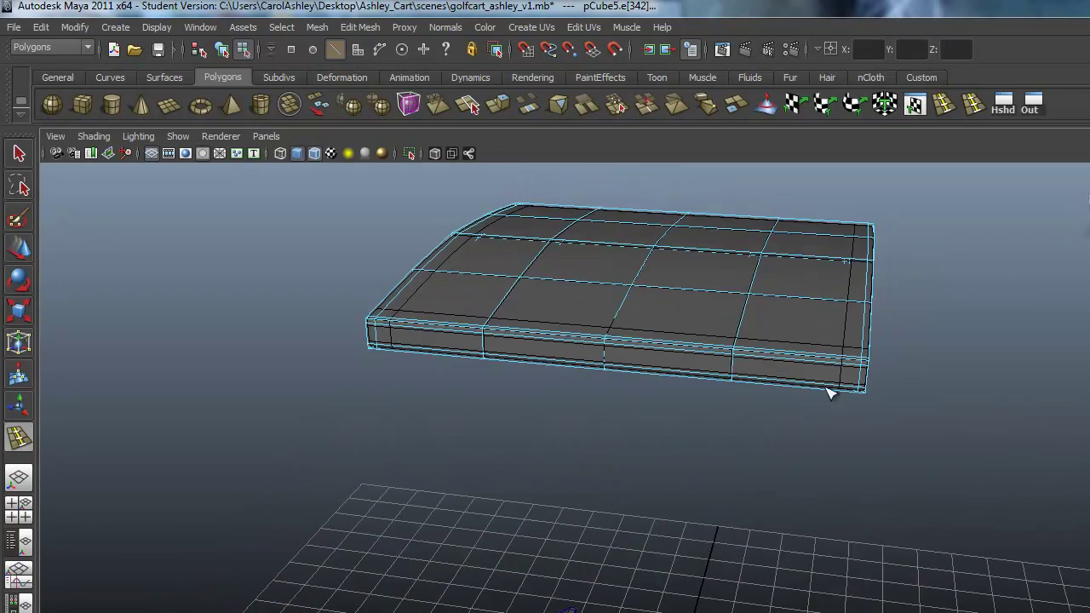
pyautogui.keyDown('alt'); pyautogui.moveTo(830, 393); pyautogui.dragTo(826, 357); pyautogui.keyUp('alt')
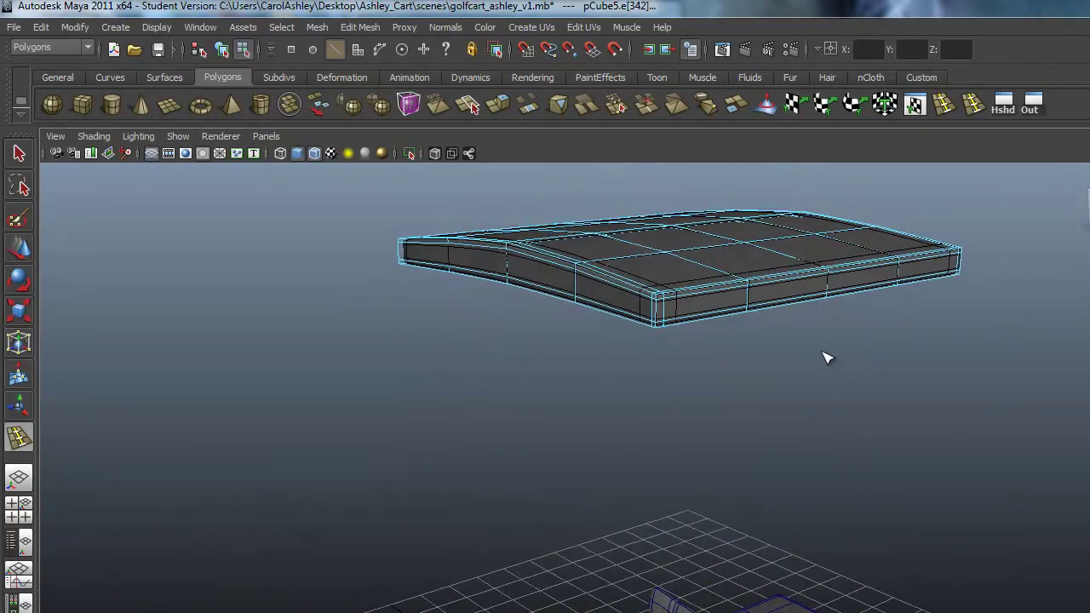
pyautogui.press('1')
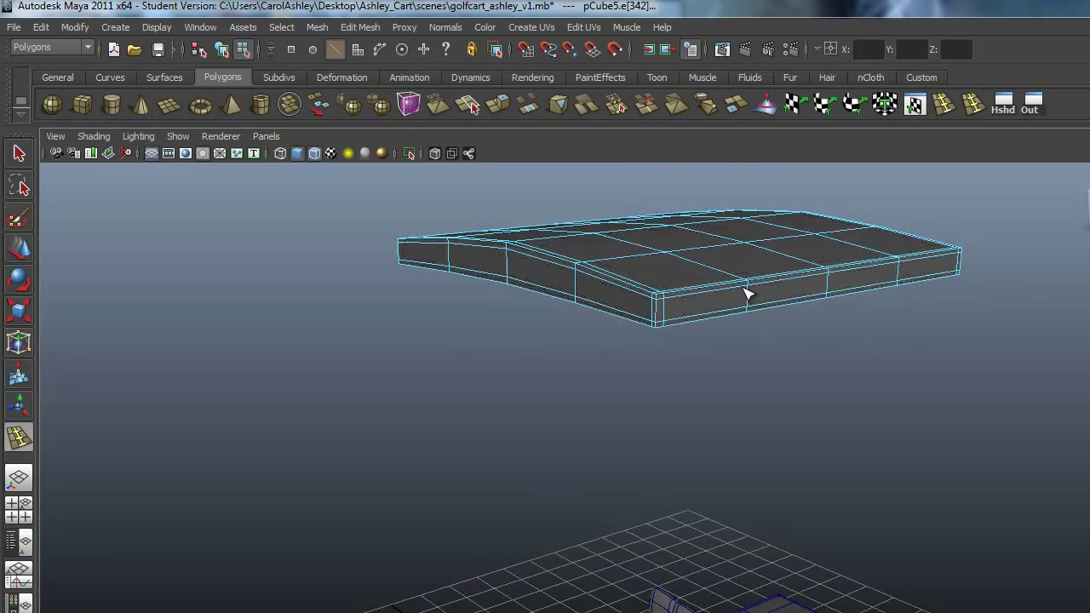
pyautogui.keyDown('alt'); pyautogui.moveTo(739, 302); pyautogui.dragTo(660, 379); pyautogui.keyUp('alt')
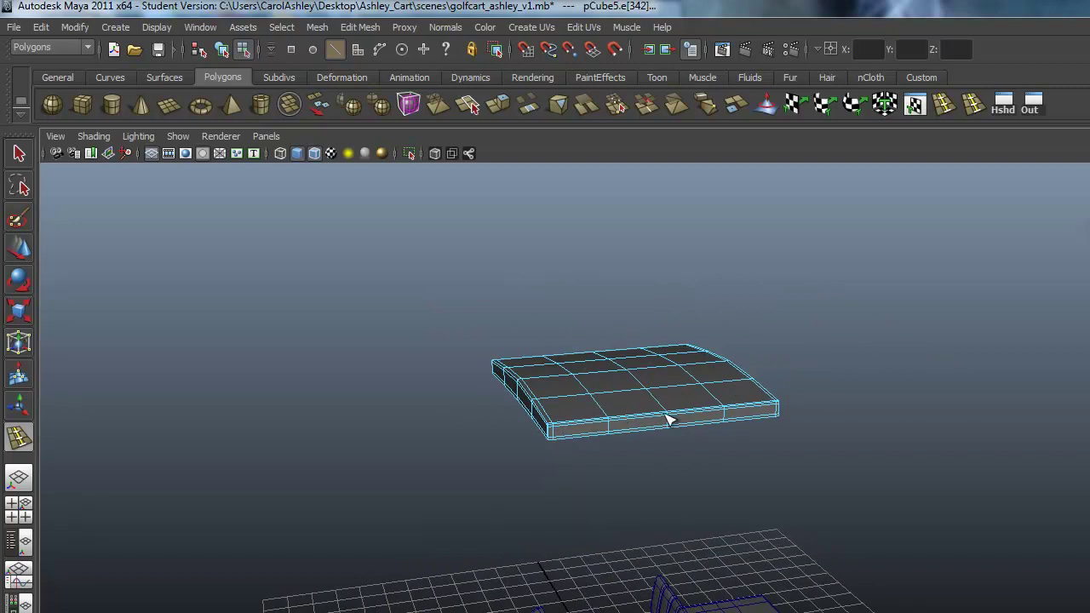
pyautogui.keyDown('alt'); pyautogui.moveTo(663, 415); pyautogui.dragTo(647, 437); pyautogui.keyUp('alt')
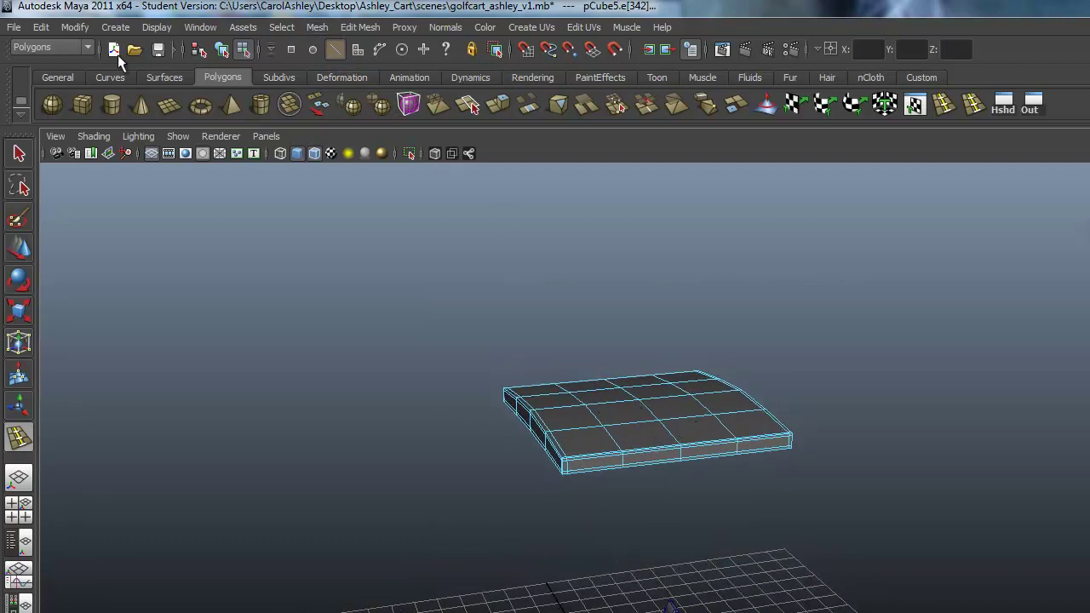
# Switch to the Animation menu set and select the whole roof object
pyautogui.click(86, 47)
pyautogui.click(34, 62)
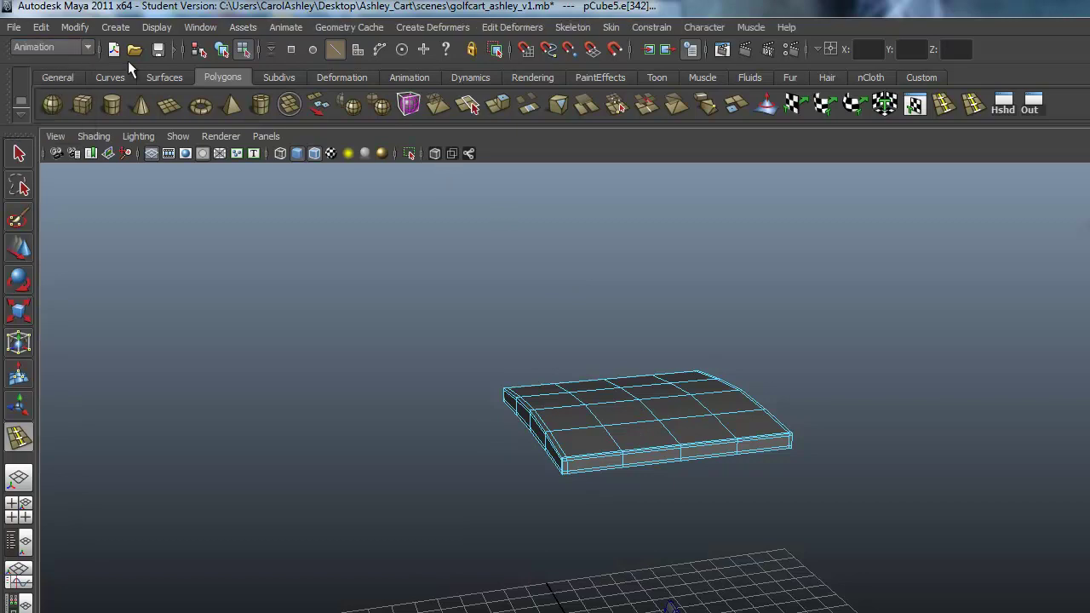
pyautogui.click(23, 156)
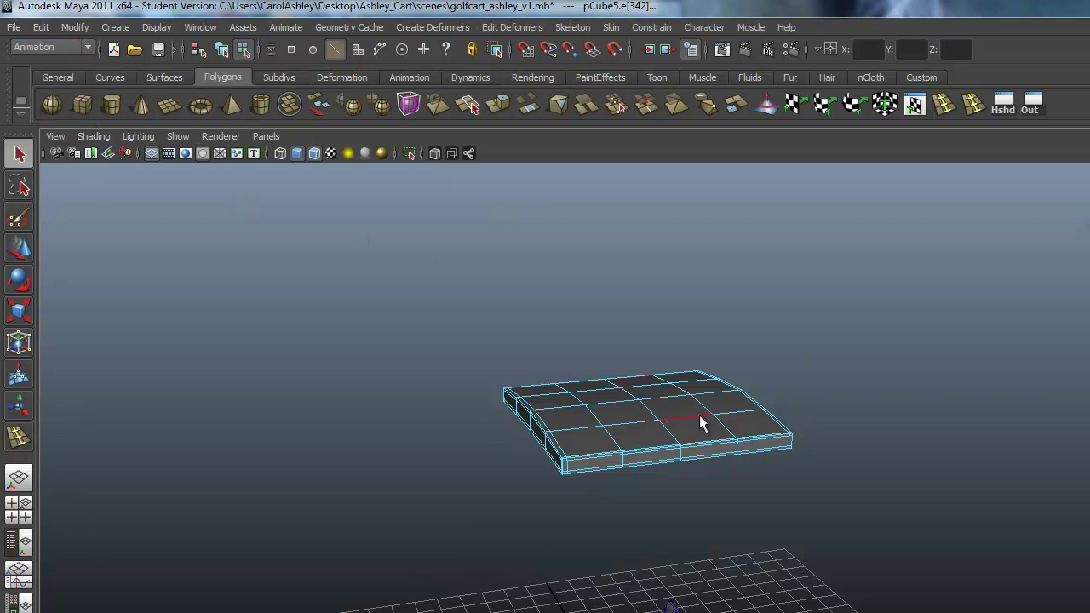
pyautogui.moveTo(701, 423); pyautogui.dragTo(747, 399, button='right')
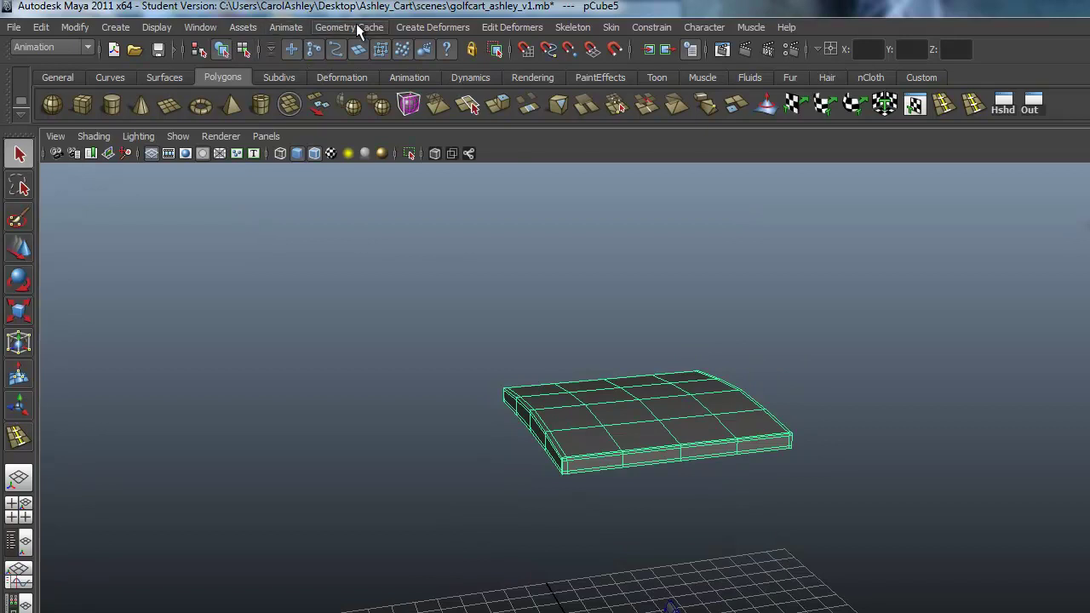
# Create a lattice deformer around the roof with 5 × 5 × 5 divisions
pyautogui.click(423, 26)
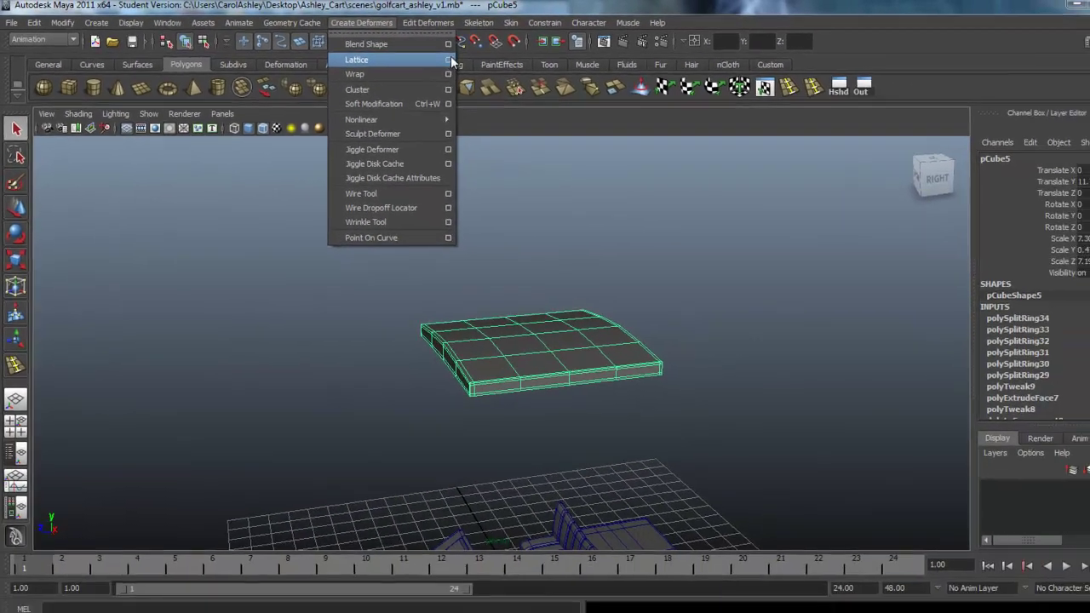
pyautogui.click(537, 72)
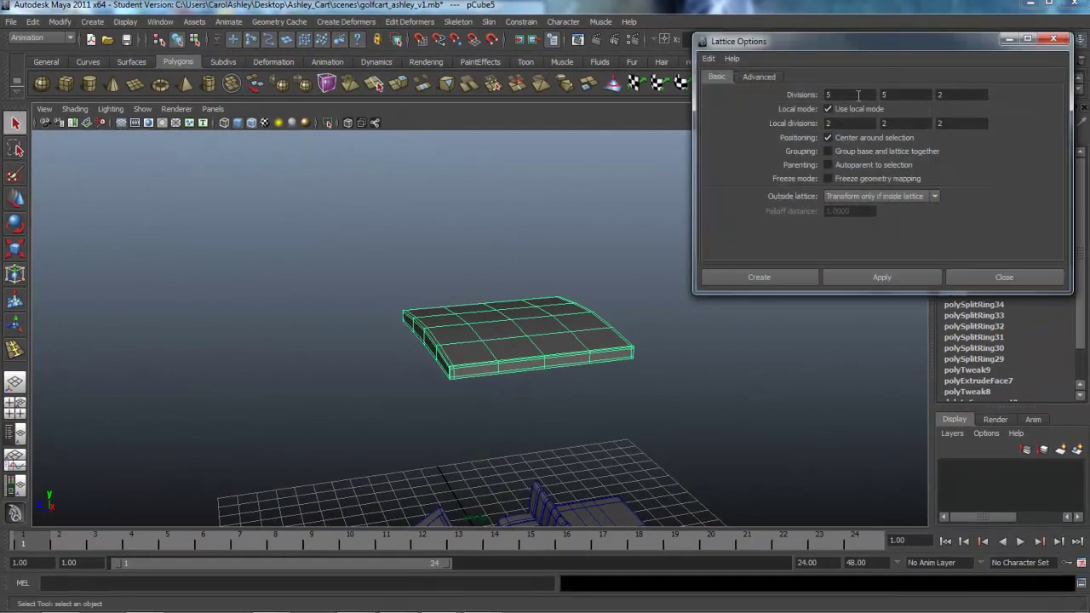
pyautogui.doubleClick(943, 95)
pyautogui.click(793, 276)
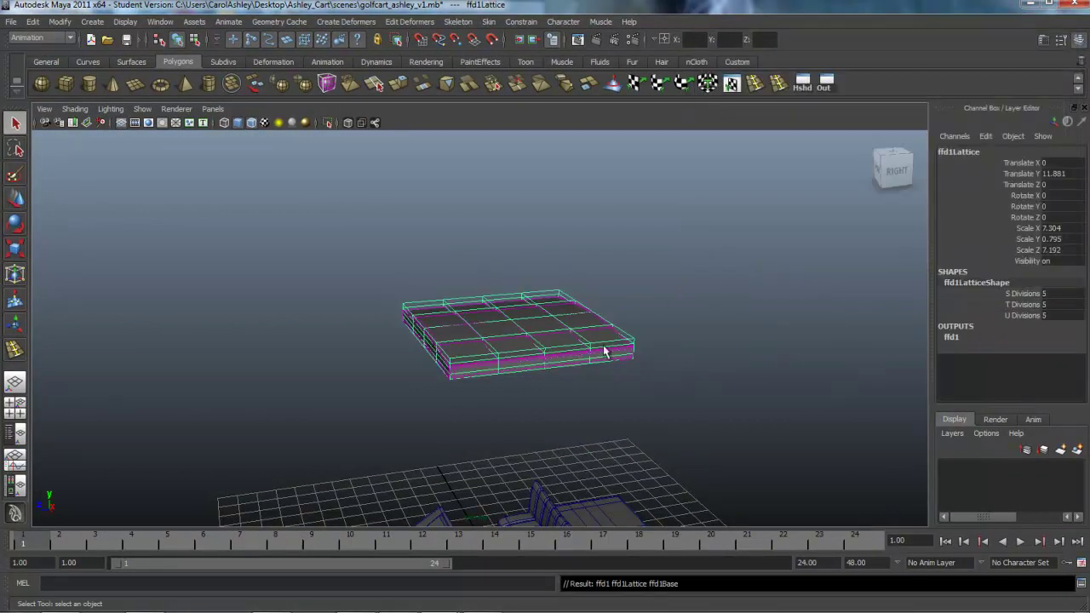
# Select the lattice points on the right part of the roof slab and rotate them to bend that end
pyautogui.keyDown('alt'); pyautogui.moveTo(446, 398); pyautogui.dragTo(637, 402, button='right'); pyautogui.keyUp('alt')
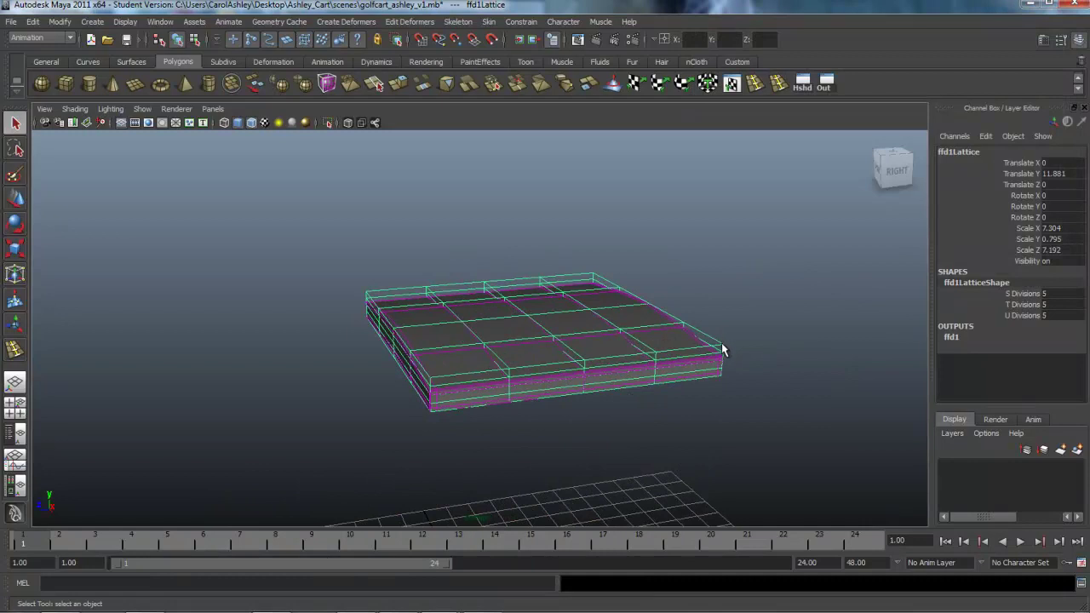
pyautogui.moveTo(721, 349); pyautogui.dragTo(725, 315, button='right')
pyautogui.keyDown('alt'); pyautogui.moveTo(576, 452); pyautogui.dragTo(540, 405); pyautogui.keyUp('alt')
pyautogui.moveTo(475, 255); pyautogui.dragTo(688, 365)
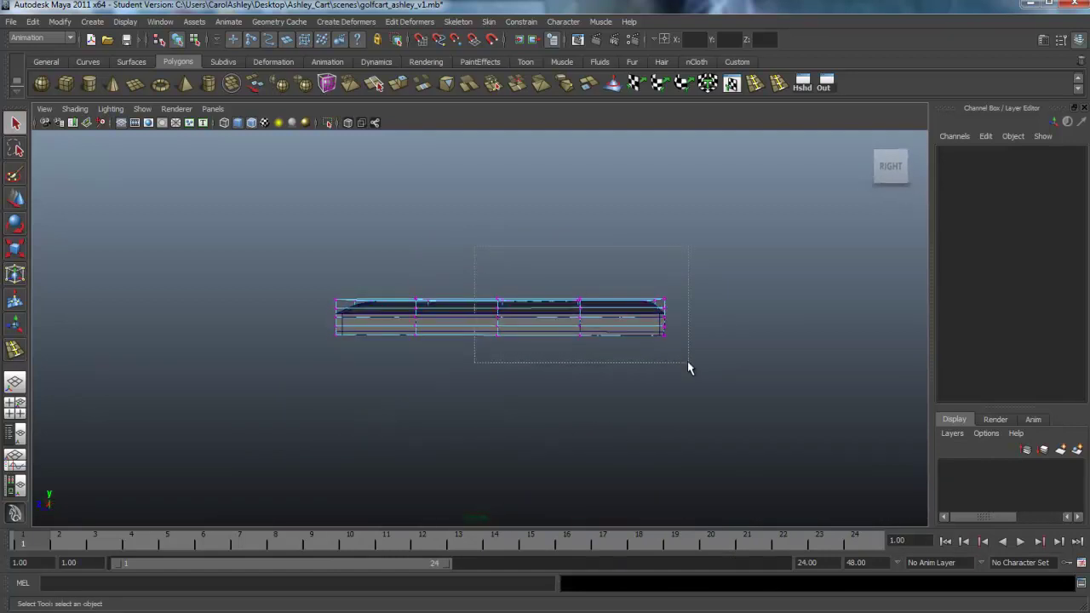
pyautogui.keyDown('alt'); pyautogui.moveTo(616, 394); pyautogui.dragTo(618, 413); pyautogui.keyUp('alt')
pyautogui.press('e')
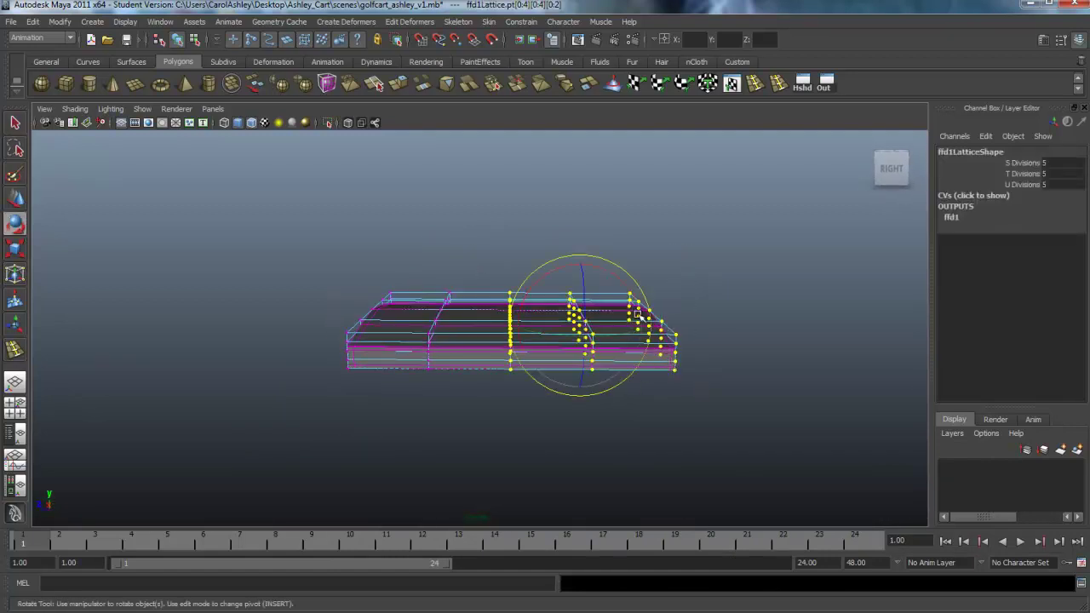
pyautogui.moveTo(610, 272); pyautogui.dragTo(562, 349)
pyautogui.press('w')
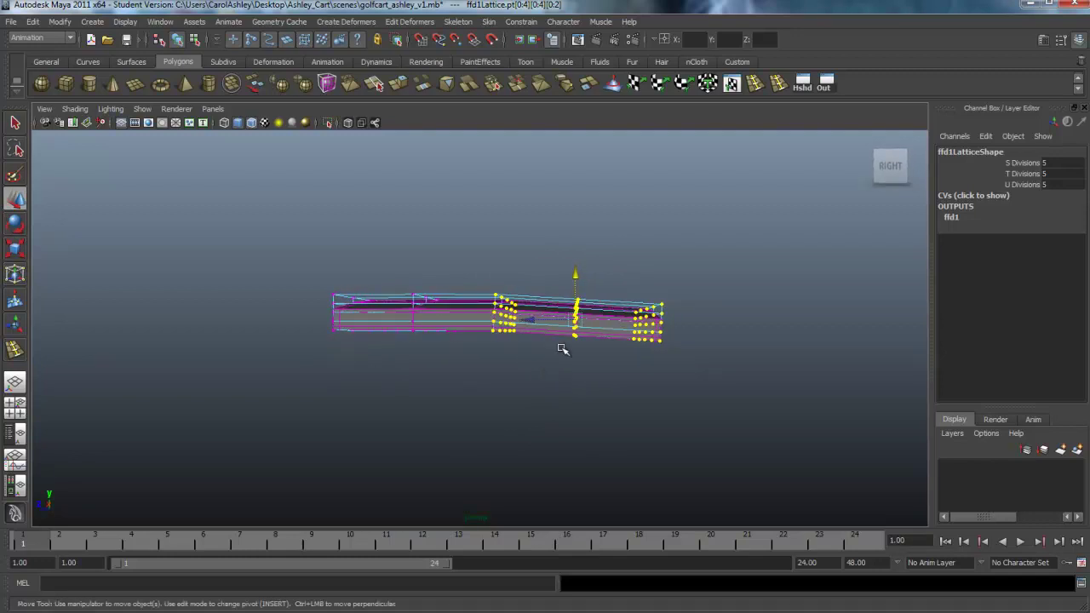
# Tilt the right-end lattice points slightly, then rotate the left-end lattice points
pyautogui.keyDown('alt'); pyautogui.moveTo(655, 391); pyautogui.dragTo(652, 393); pyautogui.keyUp('alt')
pyautogui.moveTo(627, 287); pyautogui.dragTo(668, 386)
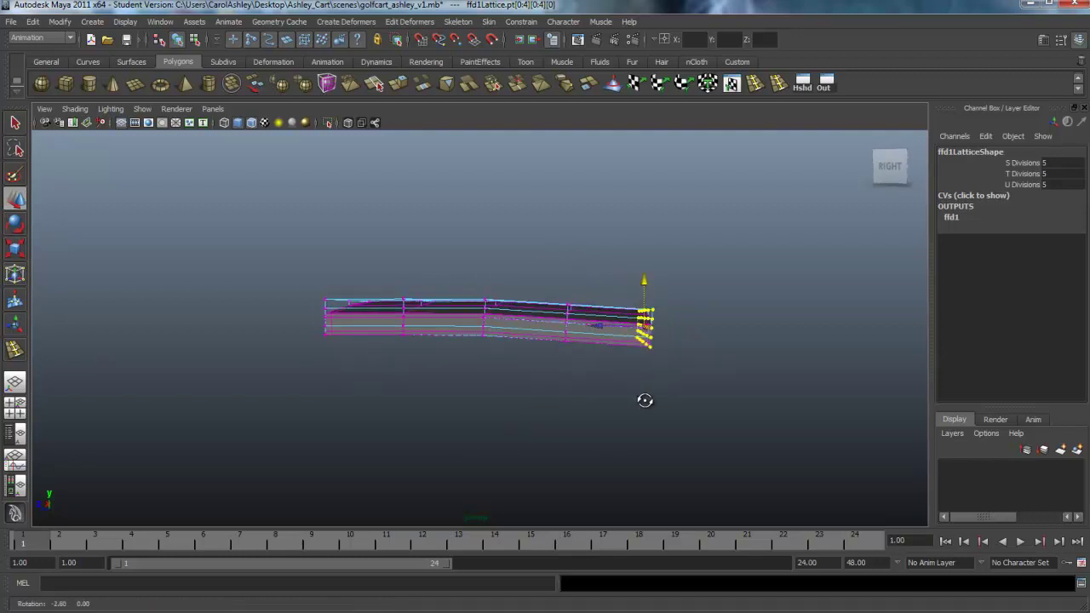
pyautogui.press('e')
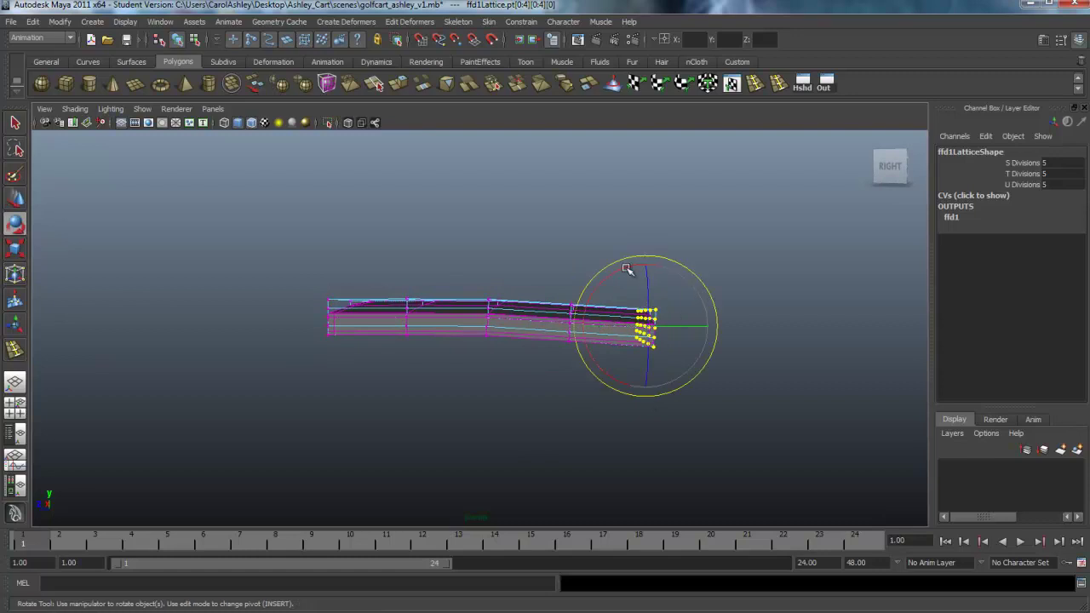
pyautogui.moveTo(627, 269); pyautogui.dragTo(635, 269)
pyautogui.keyDown('alt'); pyautogui.moveTo(620, 372); pyautogui.dragTo(672, 360, button='middle'); pyautogui.keyUp('alt')
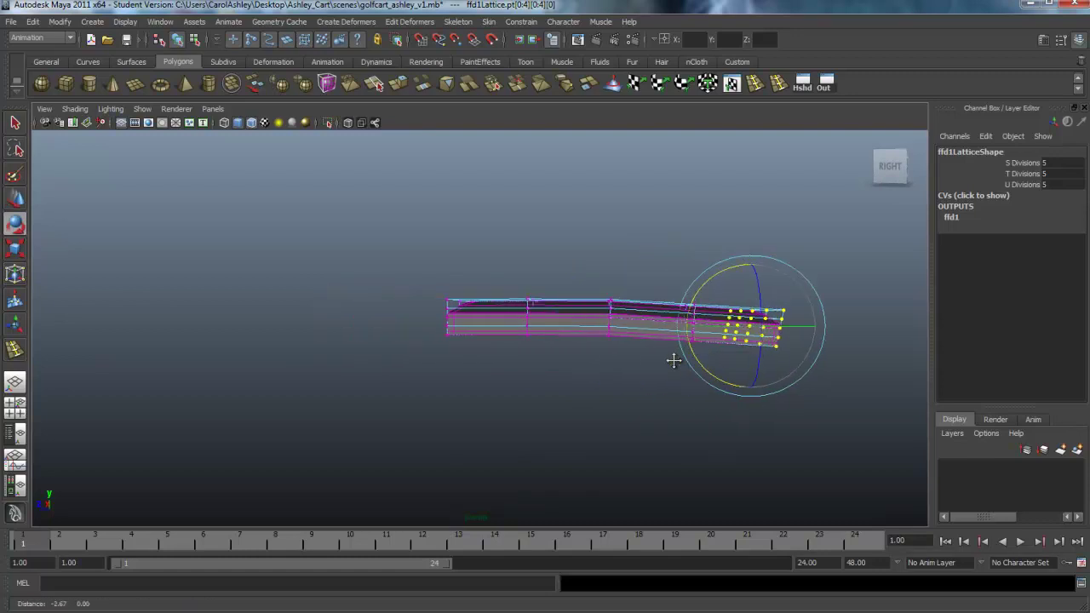
pyautogui.moveTo(479, 359); pyautogui.dragTo(439, 275)
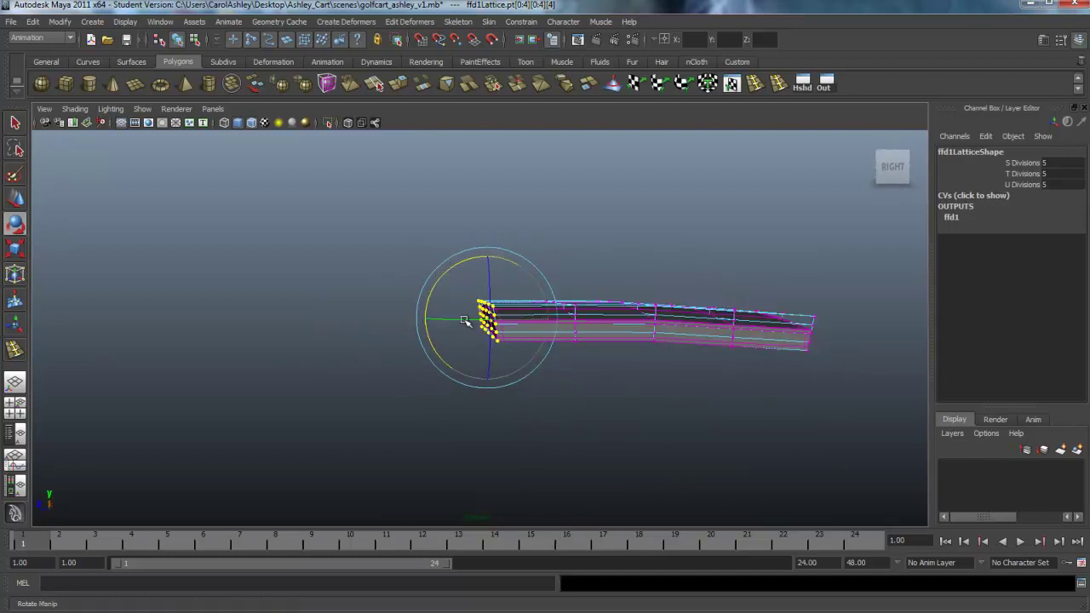
# Select both end columns of lattice points and lower them along Y to arch the slab
pyautogui.keyDown('alt'); pyautogui.moveTo(464, 321); pyautogui.dragTo(756, 377); pyautogui.keyUp('alt')
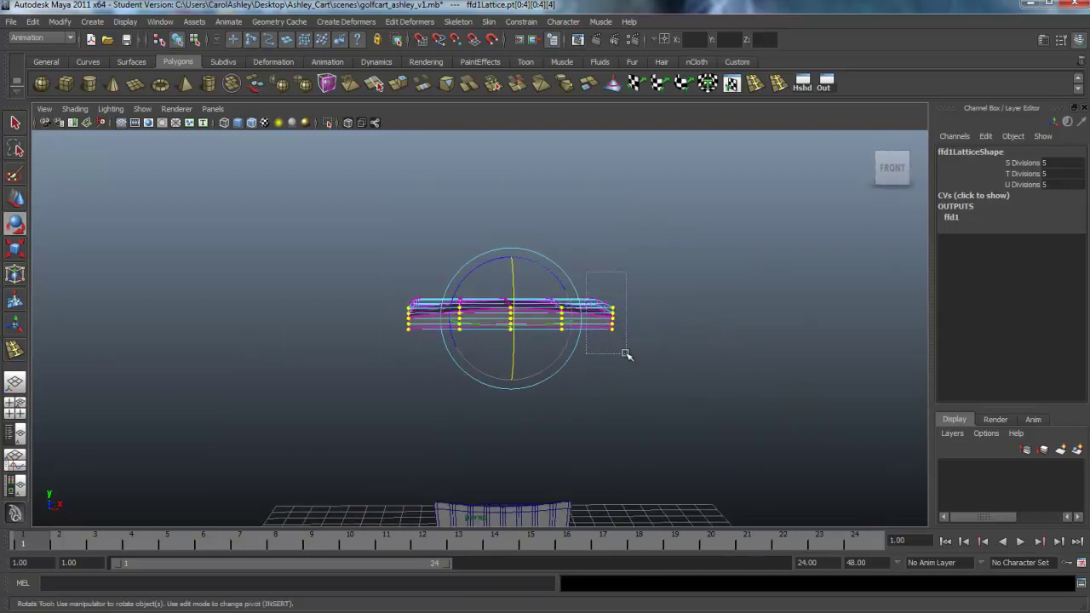
pyautogui.moveTo(626, 353); pyautogui.dragTo(627, 354)
pyautogui.keyDown('alt'); pyautogui.moveTo(626, 354); pyautogui.dragTo(646, 364); pyautogui.keyUp('alt')
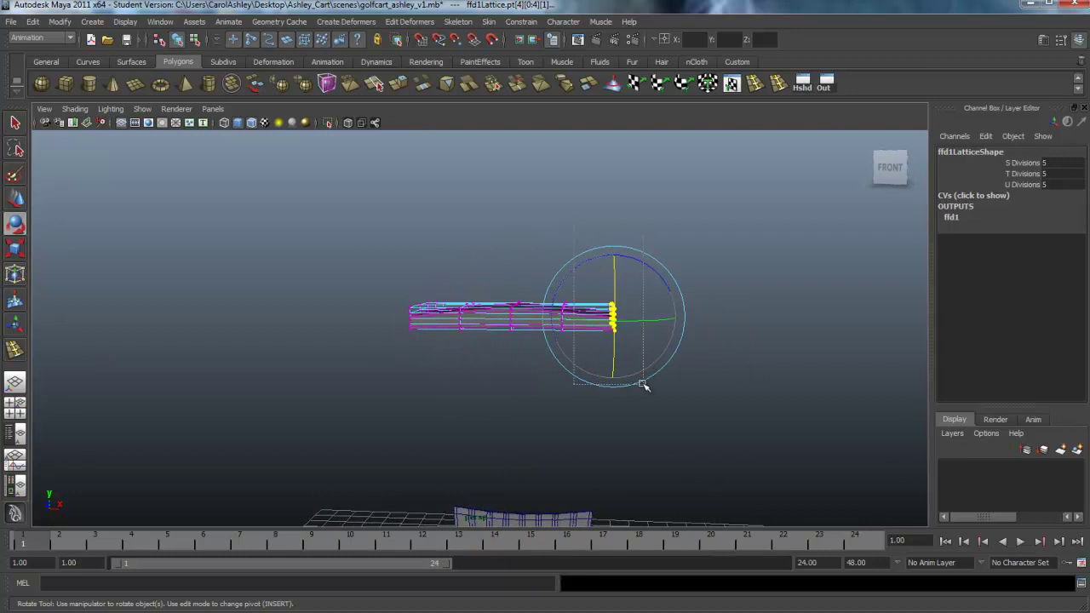
pyautogui.keyDown('alt'); pyautogui.moveTo(545, 355); pyautogui.dragTo(596, 344); pyautogui.keyUp('alt')
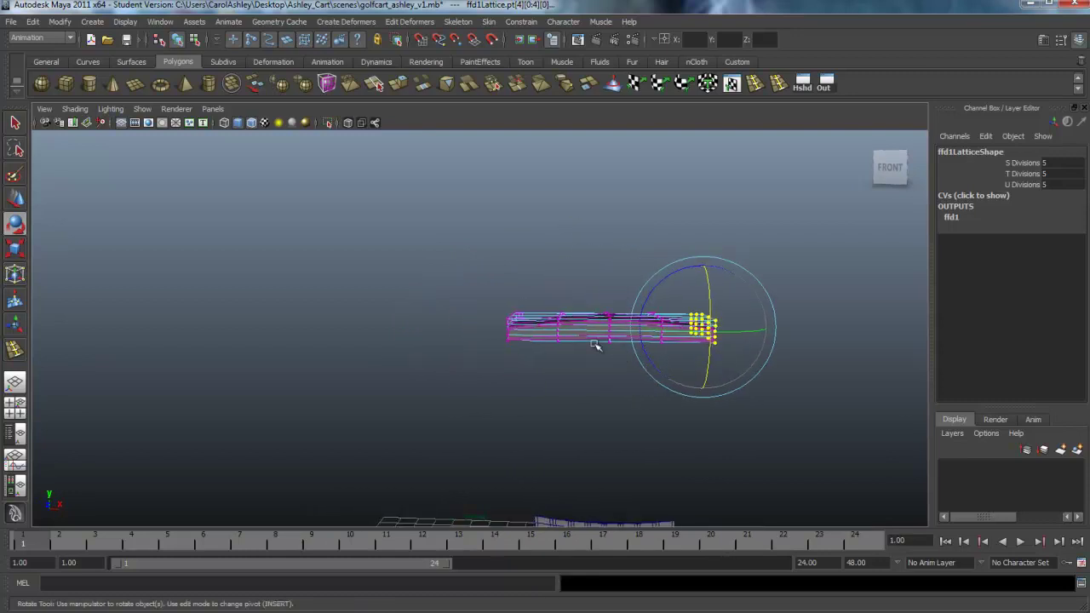
pyautogui.keyDown('shift'); pyautogui.moveTo(515, 333); pyautogui.dragTo(528, 358); pyautogui.keyUp('shift')
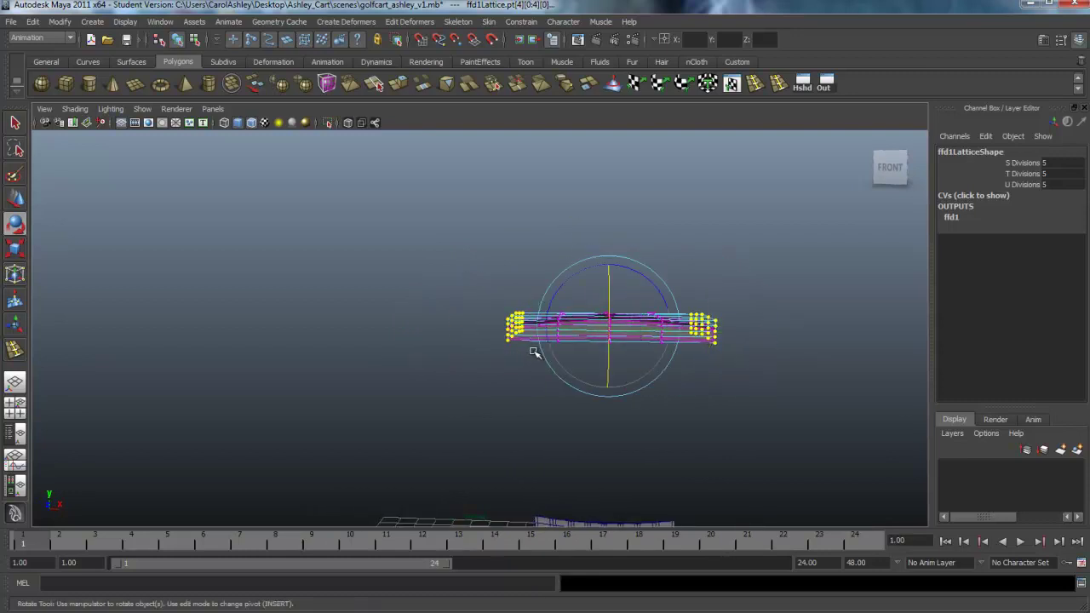
pyautogui.press('r')
pyautogui.press('w')
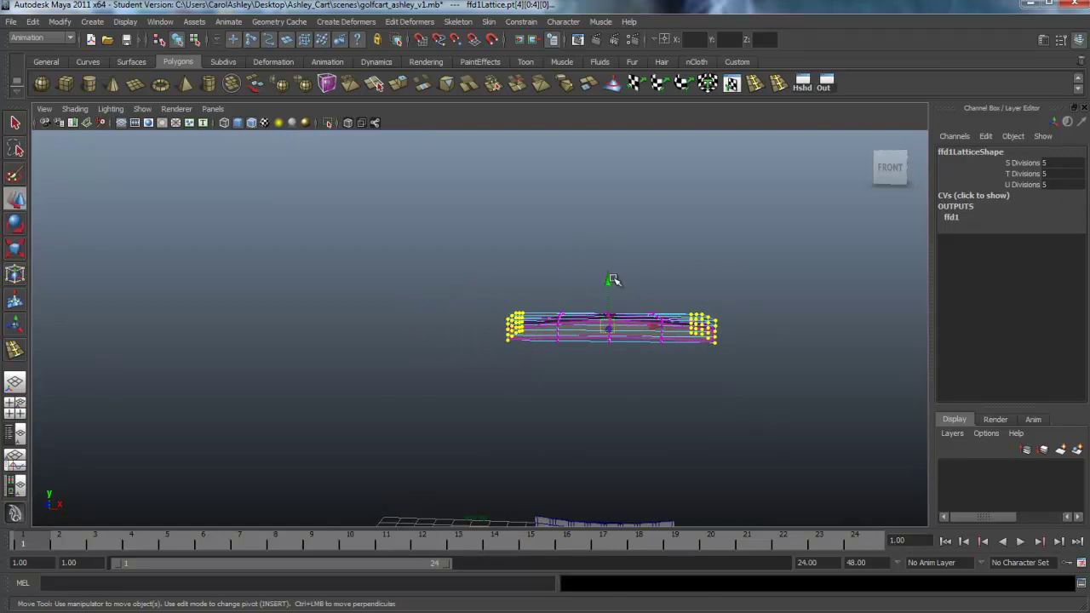
pyautogui.moveTo(613, 279); pyautogui.dragTo(608, 285)
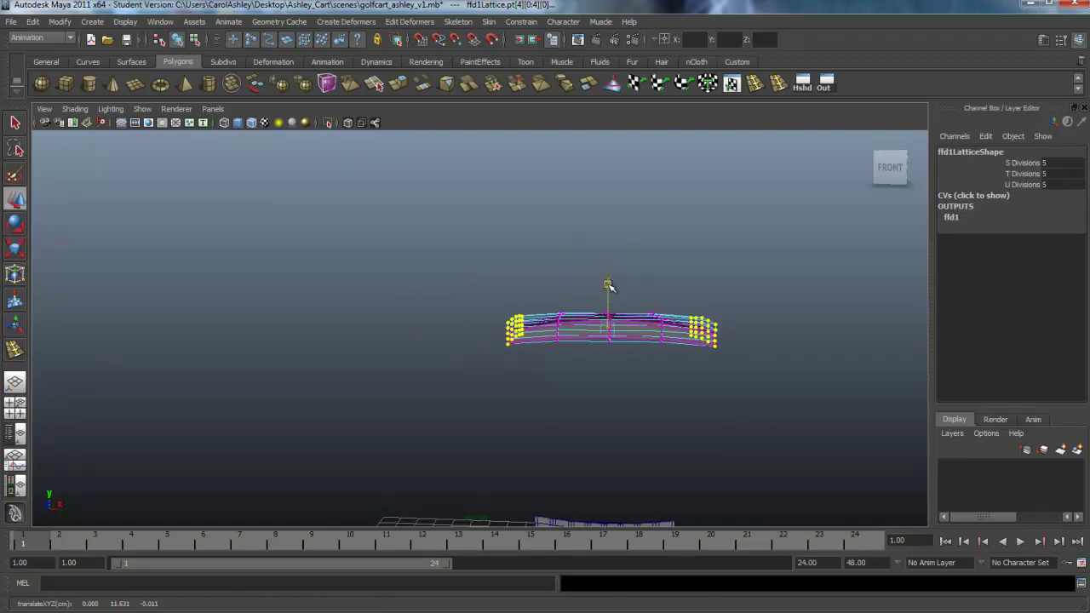
pyautogui.keyDown('alt'); pyautogui.moveTo(647, 443); pyautogui.dragTo(645, 397); pyautogui.keyUp('alt')
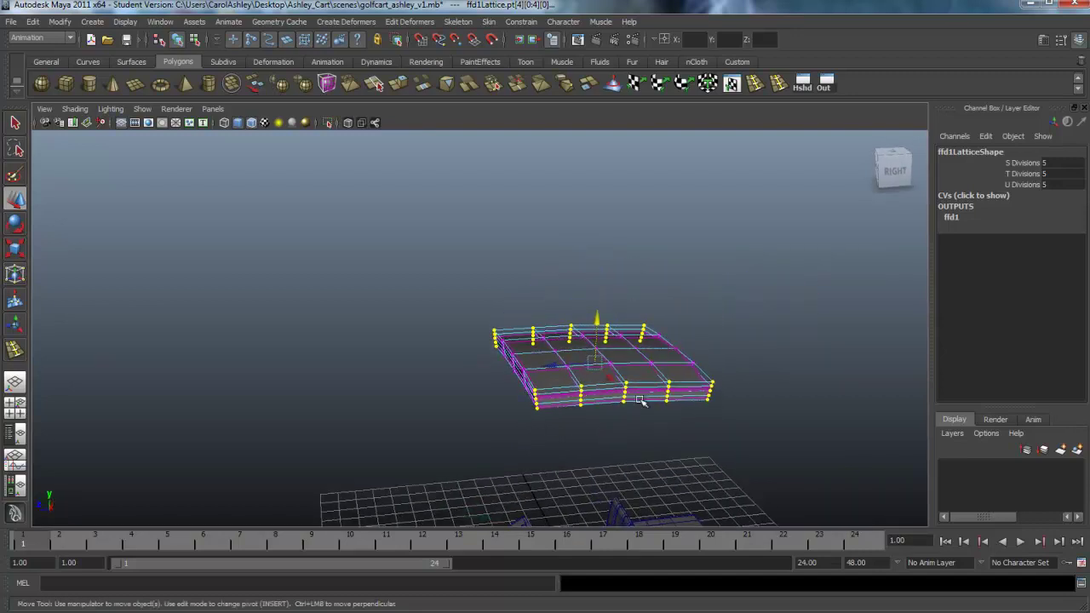
# Return to object mode, select the lattice and slab, and delete history to bake the curve
pyautogui.keyDown('alt'); pyautogui.moveTo(618, 394); pyautogui.dragTo(731, 391, button='right'); pyautogui.keyUp('alt')
pyautogui.keyDown('alt'); pyautogui.moveTo(731, 391); pyautogui.dragTo(734, 310, button='middle'); pyautogui.keyUp('alt')
pyautogui.scroll(2, 734, 310)
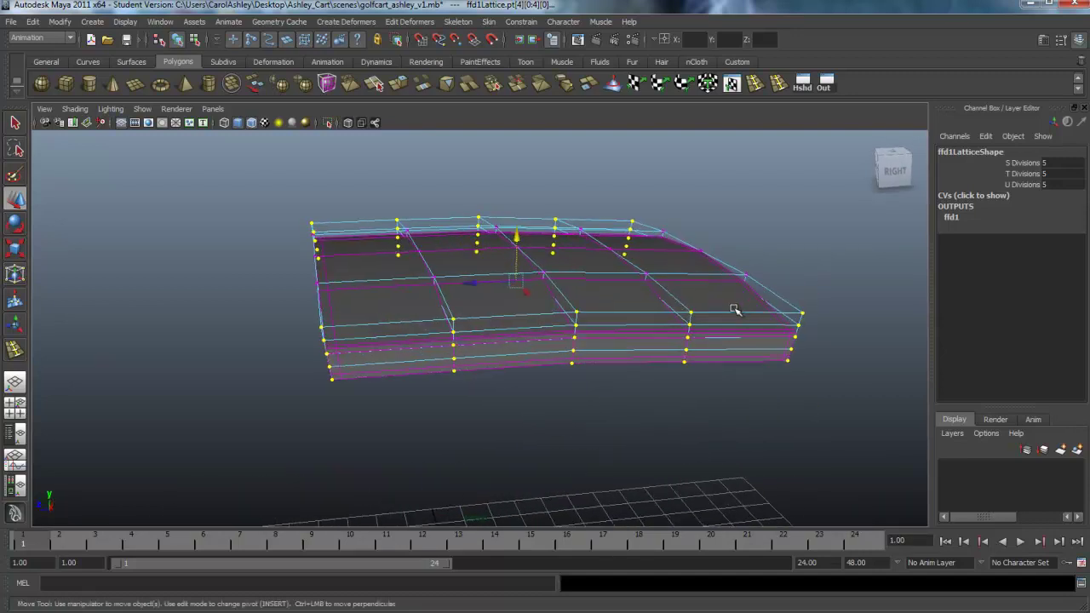
pyautogui.rightClick(694, 317)
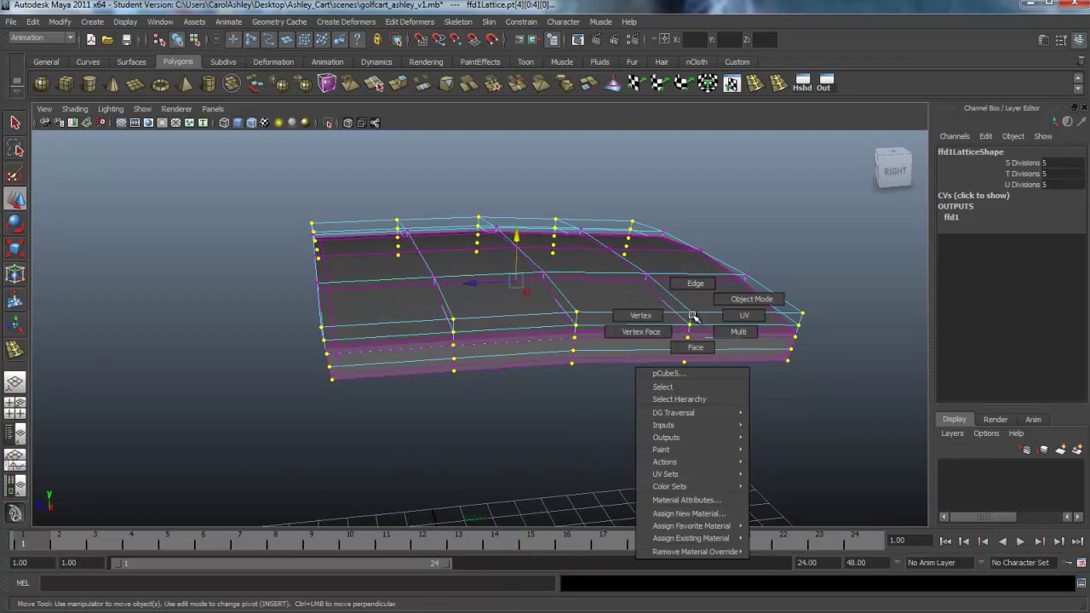
pyautogui.click(732, 299)
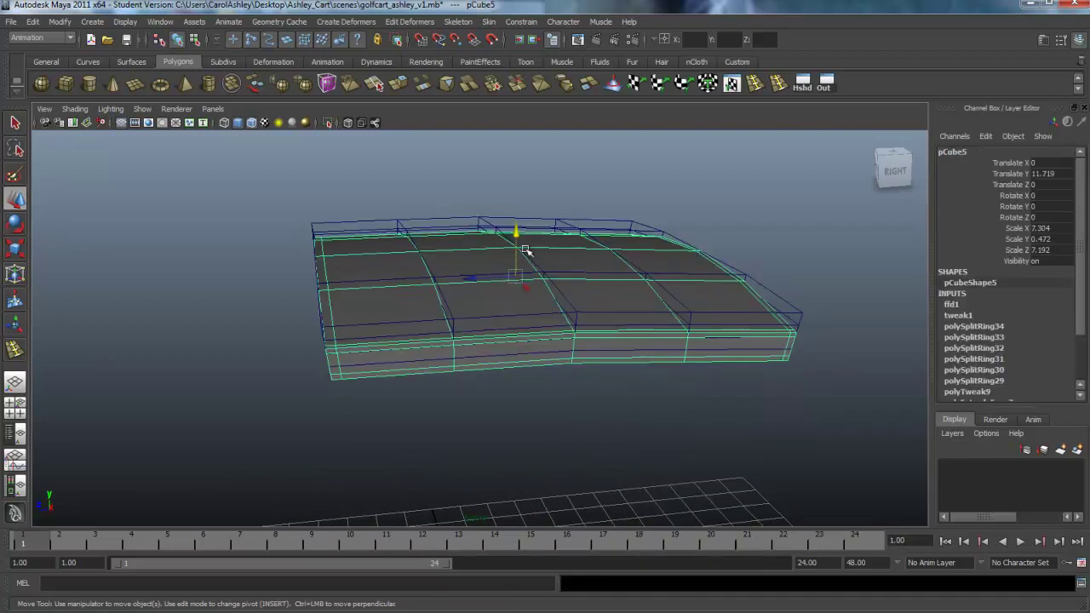
pyautogui.moveTo(253, 204); pyautogui.dragTo(822, 402)
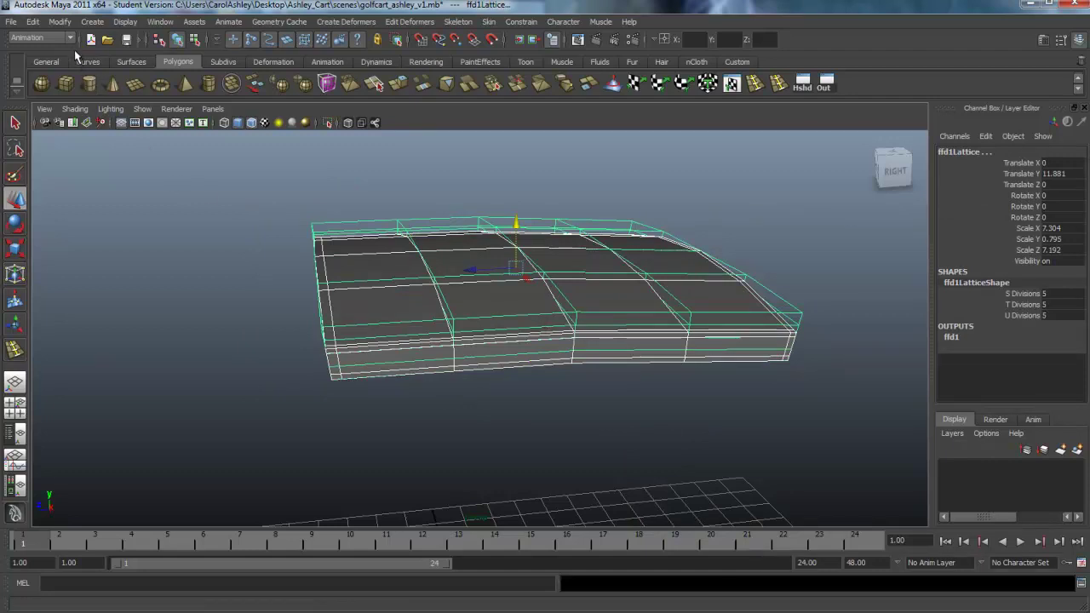
pyautogui.click(32, 21)
pyautogui.moveTo(91, 172)
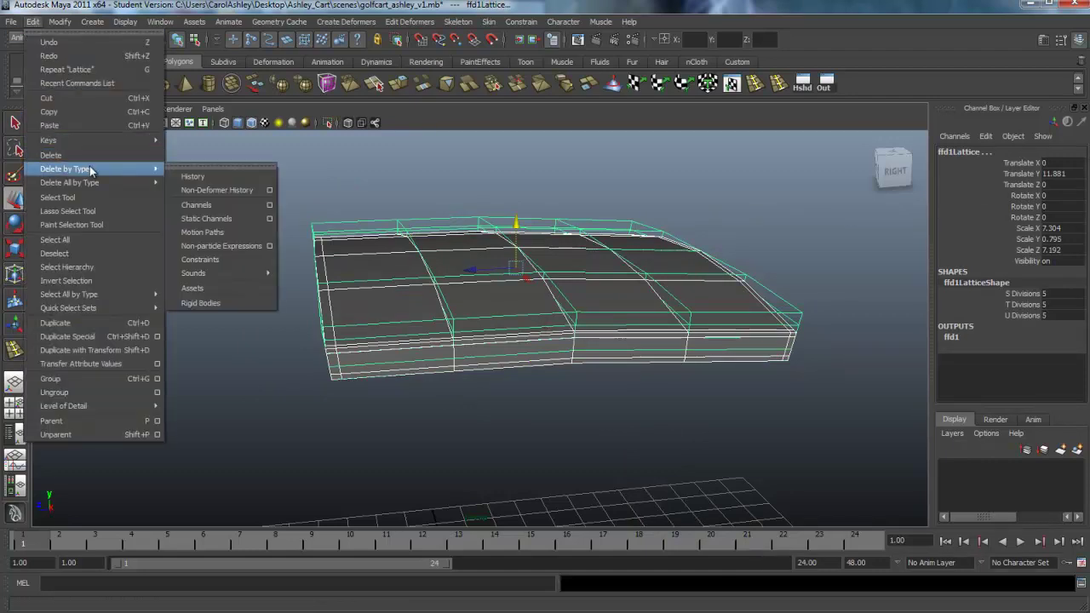
pyautogui.click(213, 176)
pyautogui.keyDown('alt'); pyautogui.moveTo(616, 319); pyautogui.dragTo(766, 460); pyautogui.keyUp('alt')
pyautogui.press('q')
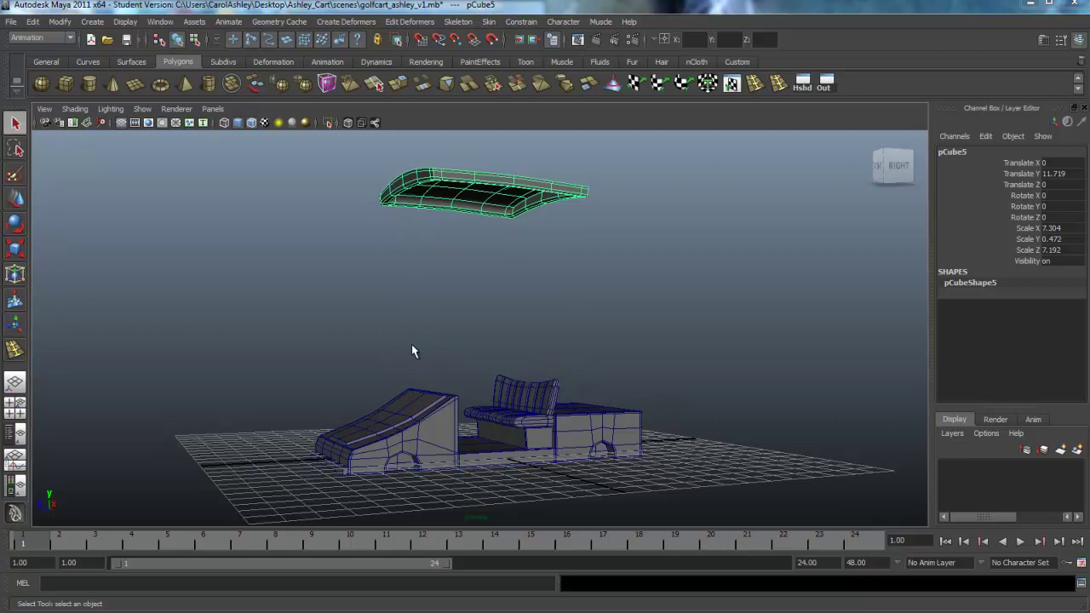
# Create a NURBS cylinder at the origin
pyautogui.keyDown('alt'); pyautogui.moveTo(411, 351); pyautogui.dragTo(435, 338); pyautogui.keyUp('alt')
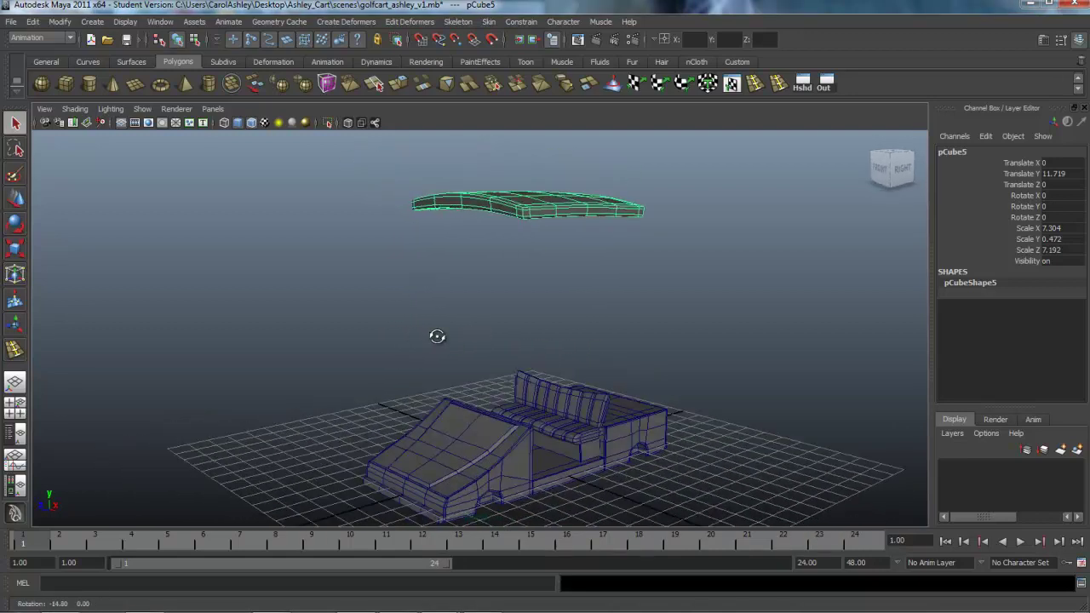
pyautogui.click(93, 22)
pyautogui.moveTo(105, 43)
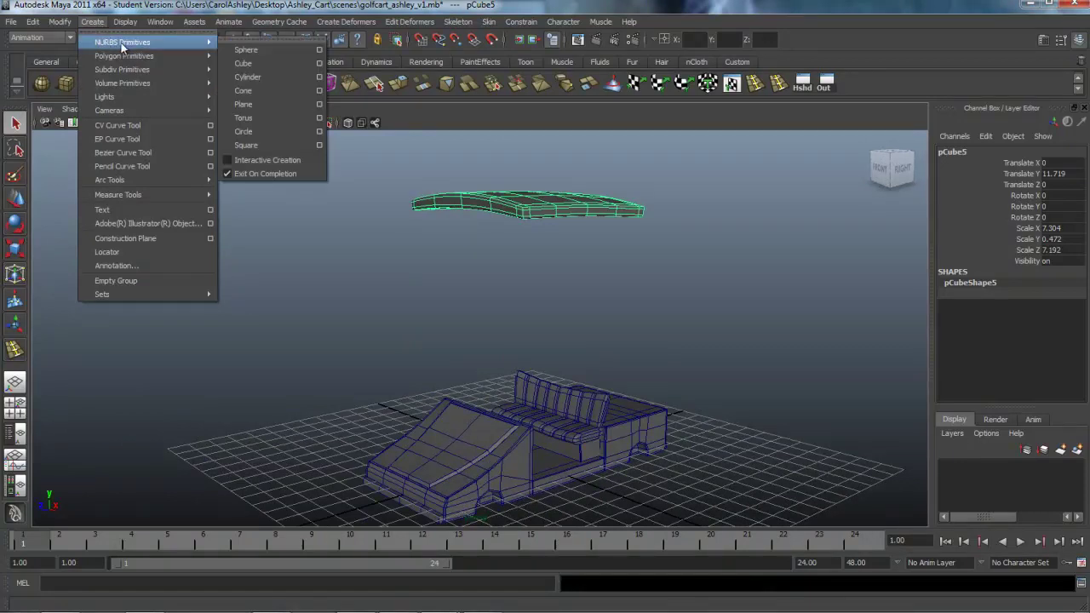
pyautogui.click(257, 75)
pyautogui.keyDown('alt'); pyautogui.moveTo(527, 354); pyautogui.dragTo(559, 372); pyautogui.keyUp('alt')
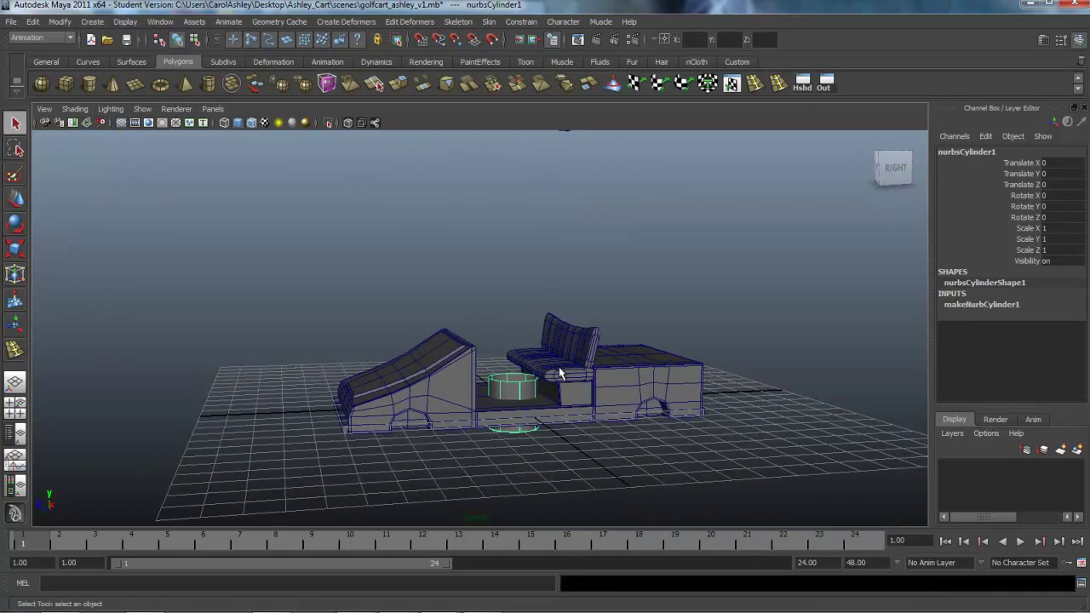
# Scale the cylinder into a thin post (0.124 × 4.592 × 0.124) and raise it beside the seats
pyautogui.press('r')
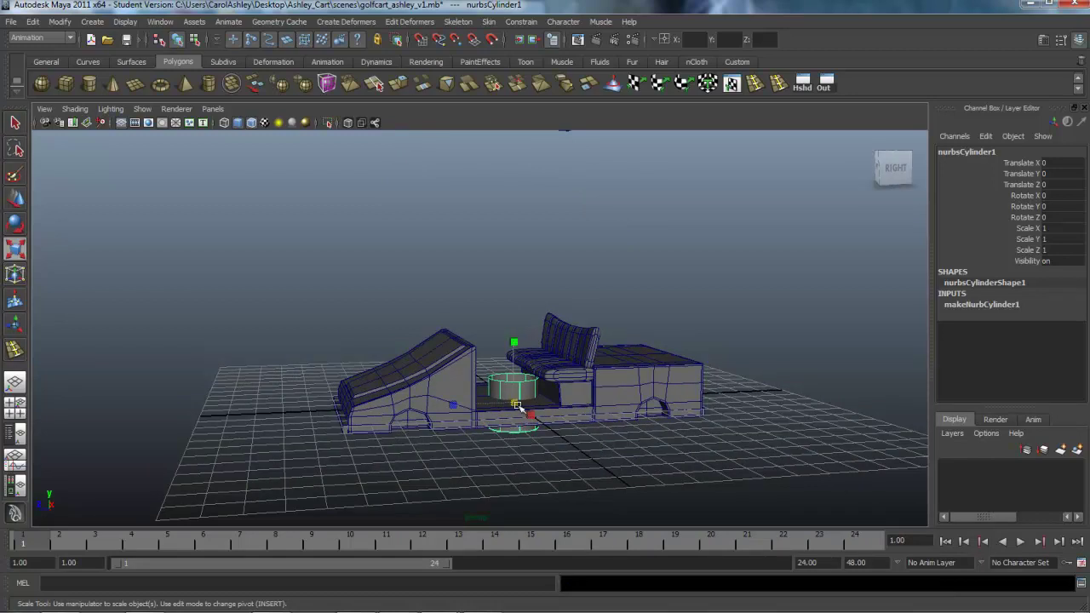
pyautogui.moveTo(519, 406); pyautogui.dragTo(525, 387)
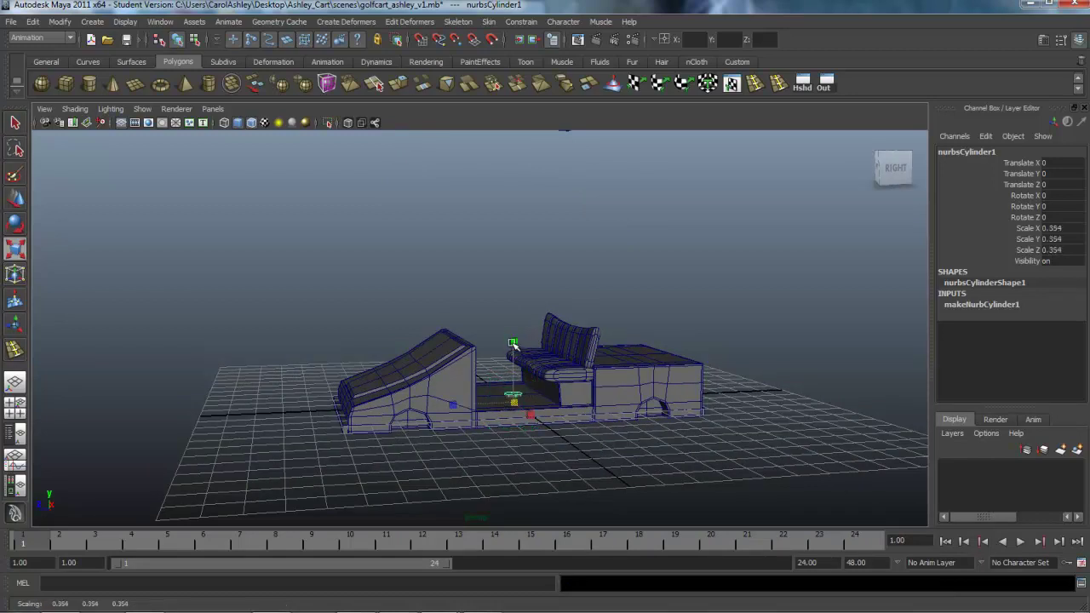
pyautogui.moveTo(514, 344); pyautogui.dragTo(512, 223)
pyautogui.keyDown('alt'); pyautogui.moveTo(612, 378); pyautogui.dragTo(530, 410); pyautogui.keyUp('alt')
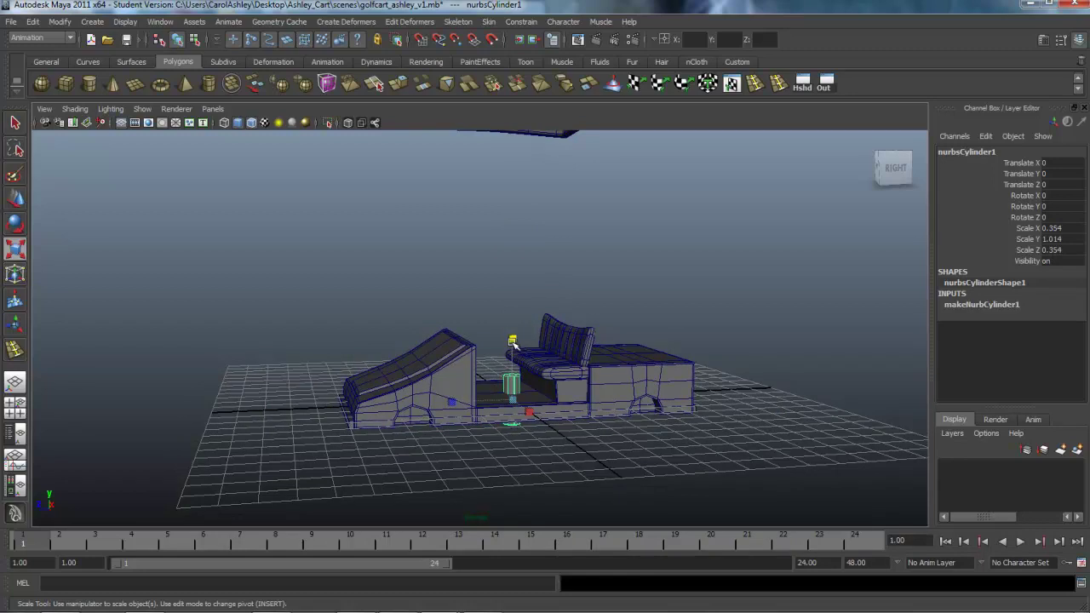
pyautogui.moveTo(513, 344); pyautogui.dragTo(507, 240)
pyautogui.moveTo(511, 282); pyautogui.dragTo(522, 348)
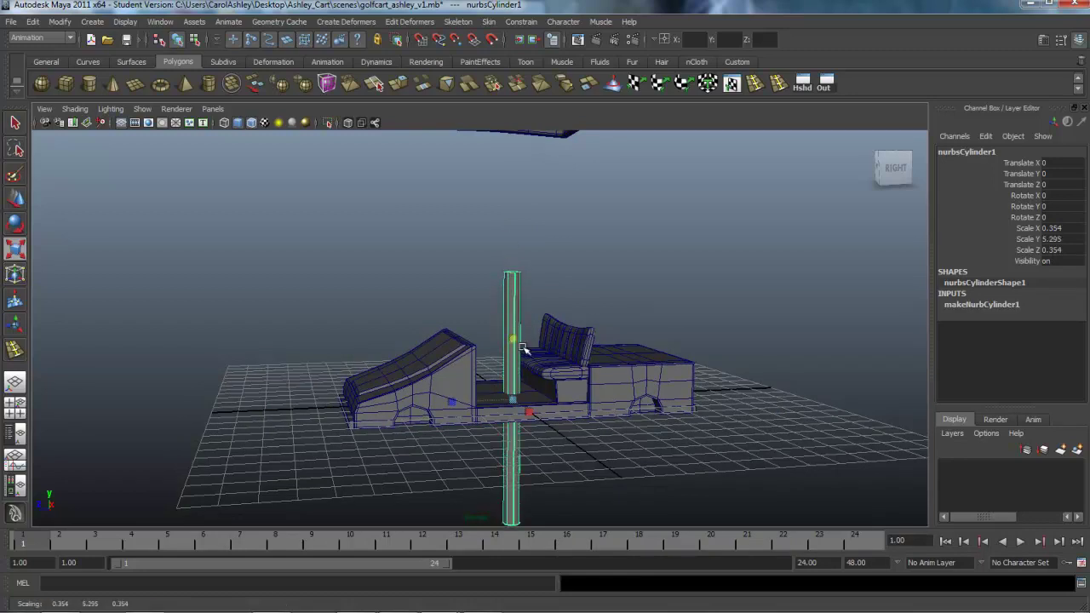
pyautogui.moveTo(517, 400); pyautogui.dragTo(428, 397)
pyautogui.moveTo(515, 339); pyautogui.dragTo(511, 253)
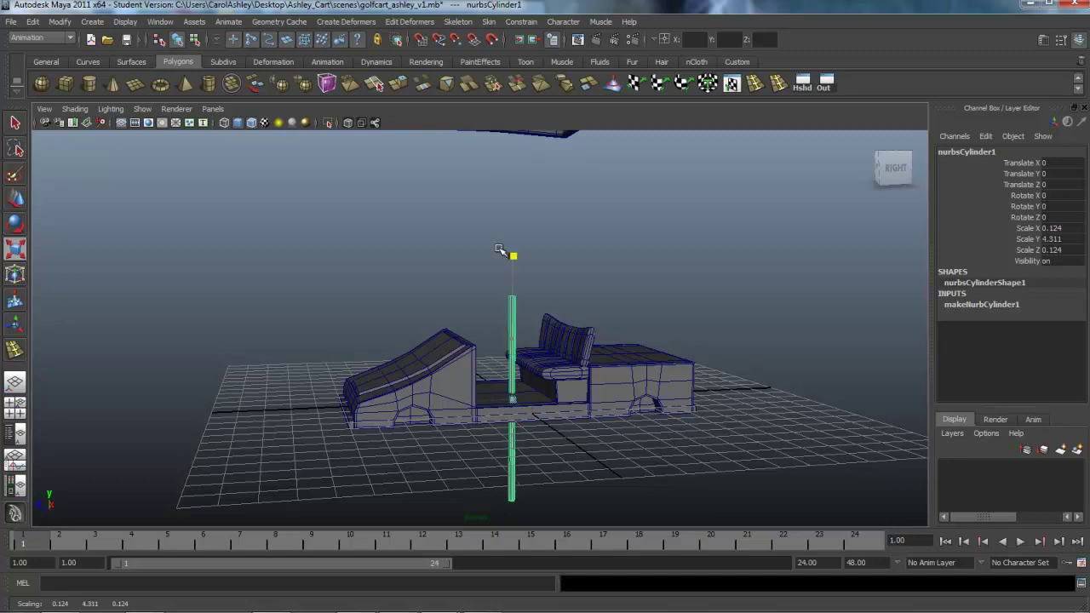
pyautogui.keyDown('alt'); pyautogui.moveTo(549, 400); pyautogui.dragTo(606, 420); pyautogui.keyUp('alt')
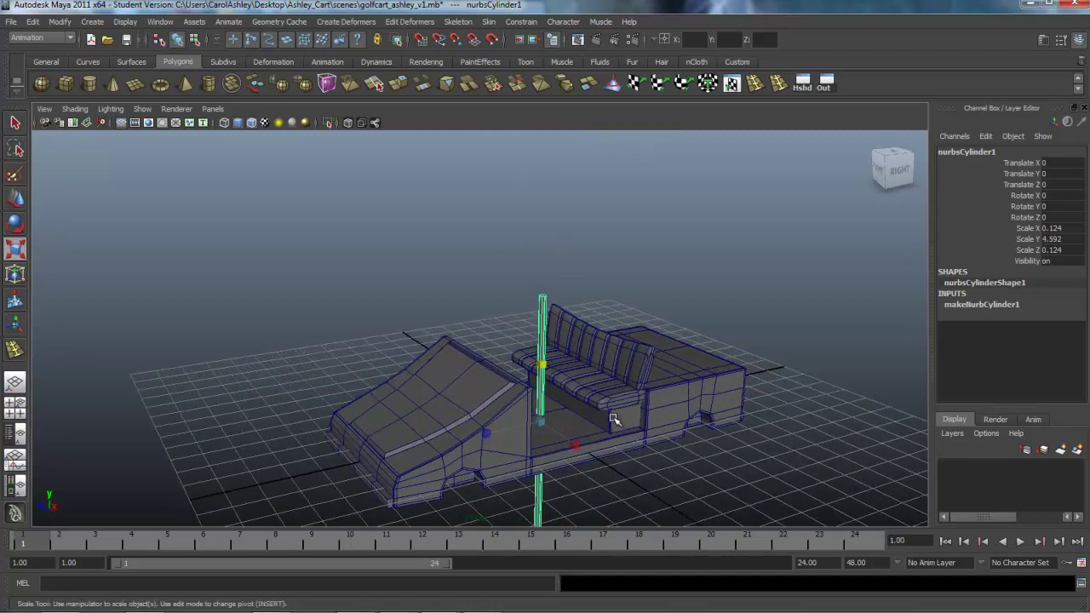
pyautogui.press('e')
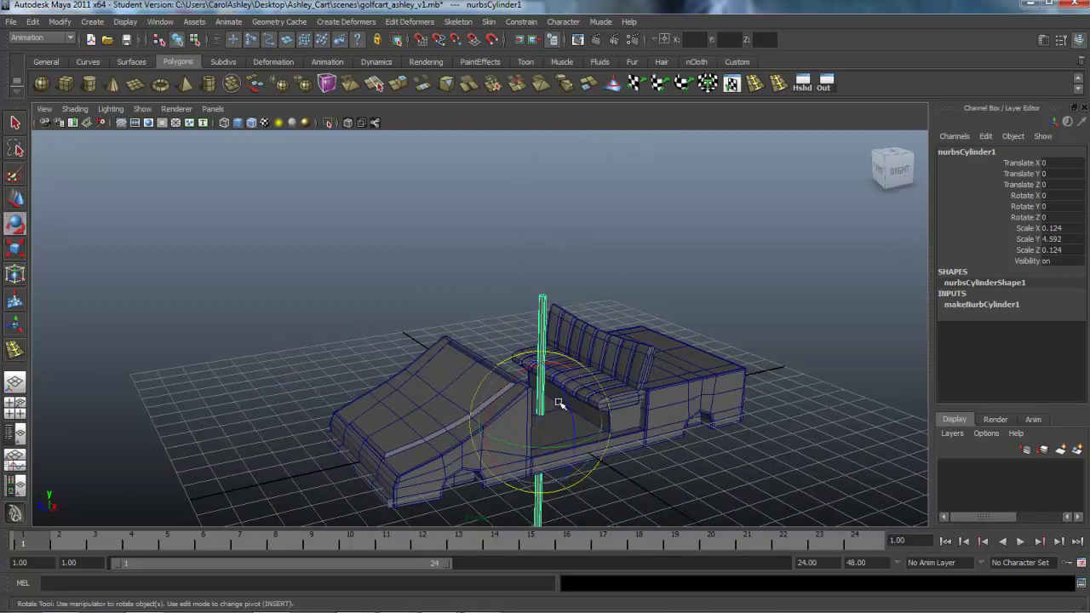
pyautogui.press('w')
pyautogui.moveTo(543, 385); pyautogui.dragTo(519, 453)
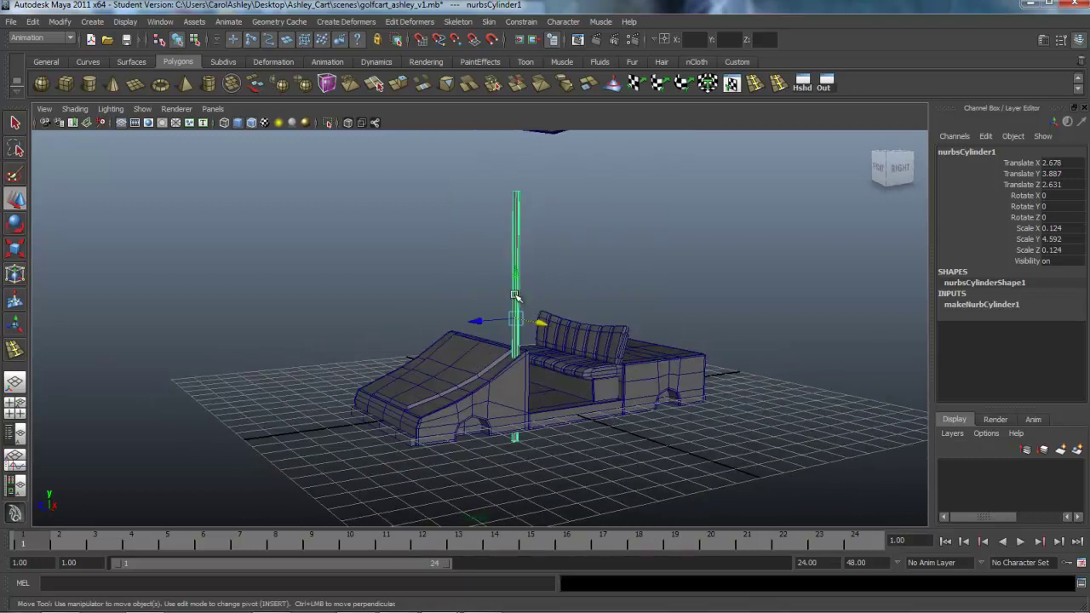
# Raise the post and rescale it thinner to 0.094 × 4.573 × 0.094 so it meets the roof
pyautogui.moveTo(514, 295); pyautogui.dragTo(510, 198)
pyautogui.keyDown('alt'); pyautogui.moveTo(601, 317); pyautogui.dragTo(611, 368); pyautogui.keyUp('alt')
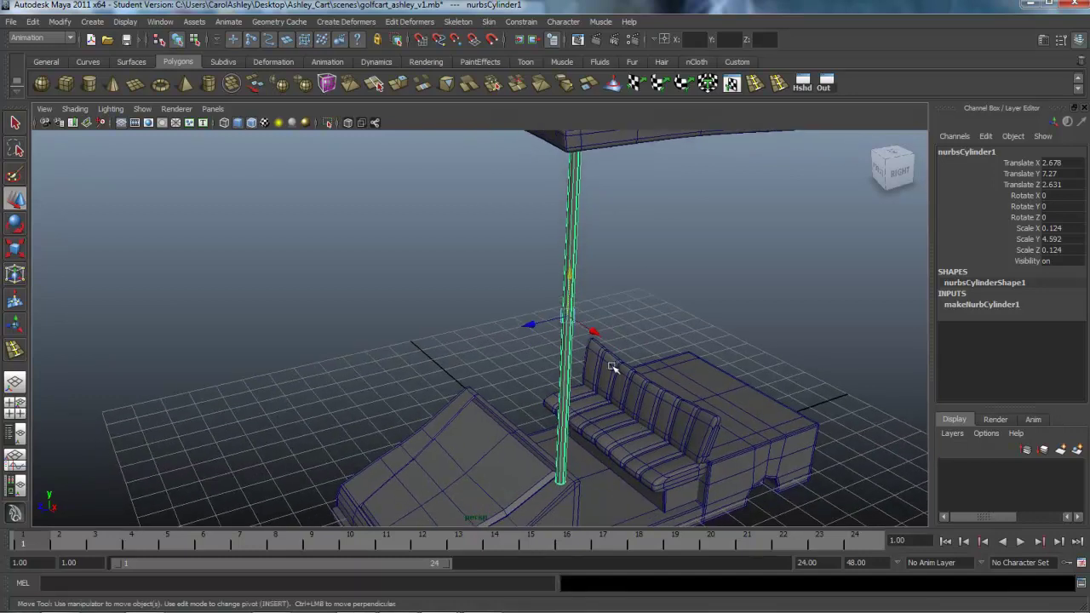
pyautogui.press('r')
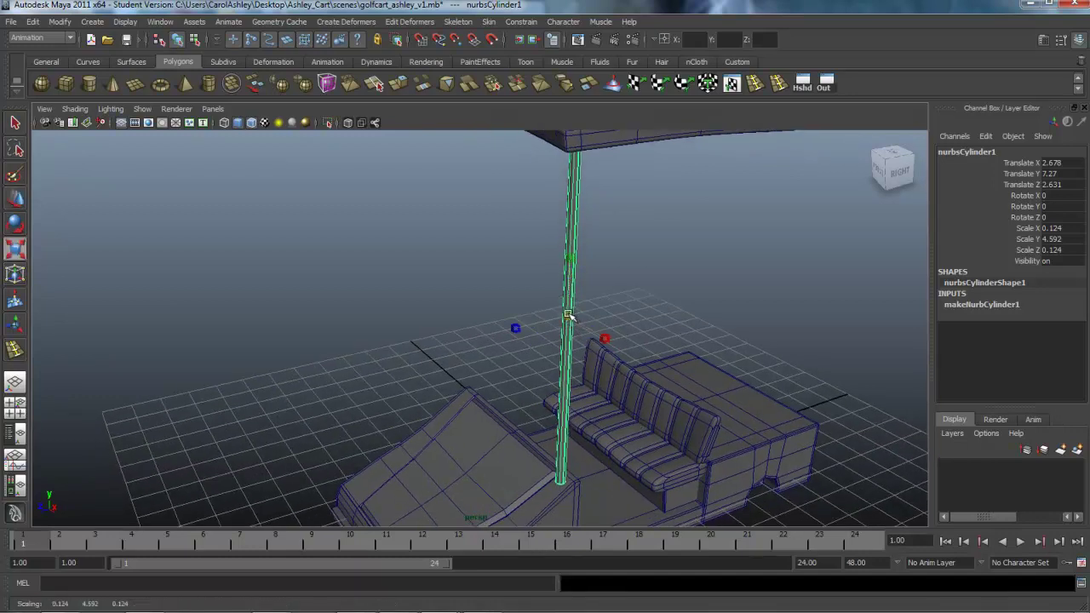
pyautogui.moveTo(570, 316); pyautogui.dragTo(519, 319)
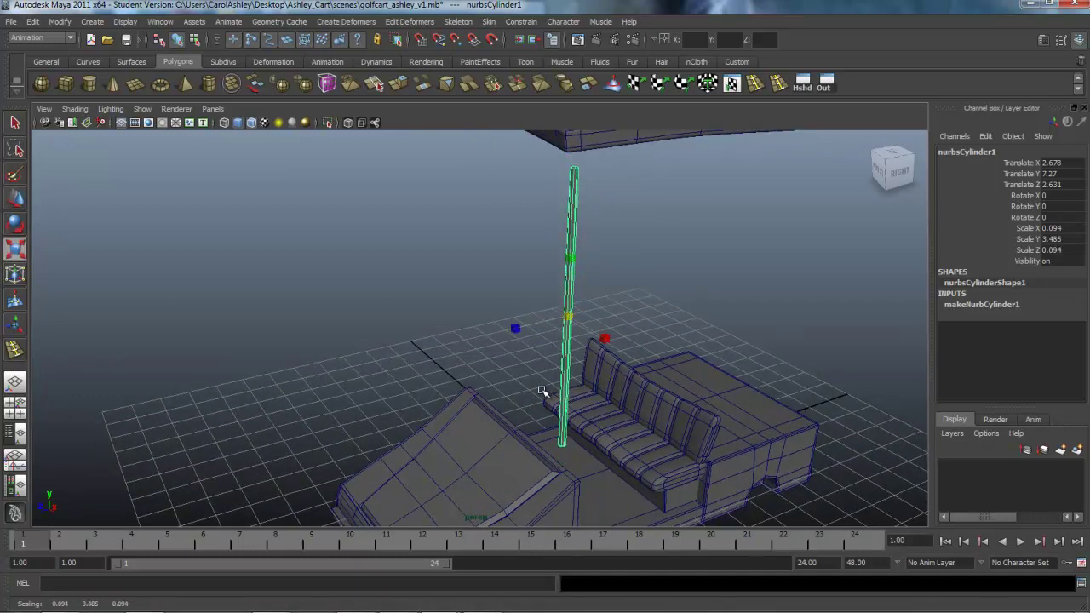
pyautogui.keyDown('alt'); pyautogui.moveTo(539, 392); pyautogui.dragTo(588, 389); pyautogui.keyUp('alt')
pyautogui.keyDown('alt'); pyautogui.moveTo(694, 413); pyautogui.dragTo(632, 434, button='middle'); pyautogui.keyUp('alt')
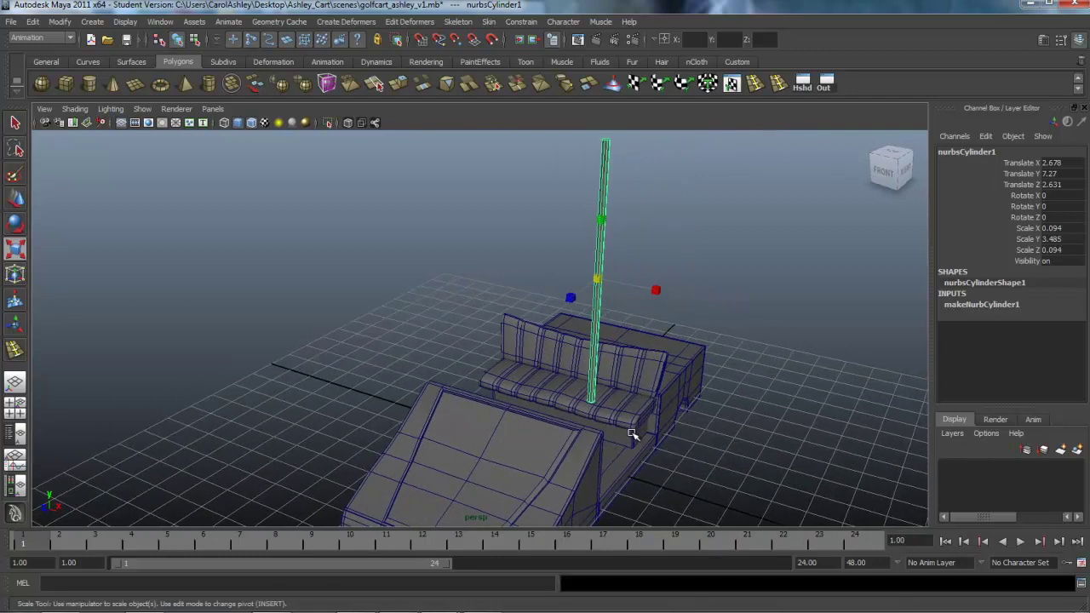
pyautogui.keyDown('alt'); pyautogui.moveTo(596, 236); pyautogui.dragTo(515, 238); pyautogui.keyUp('alt')
pyautogui.keyDown('alt'); pyautogui.moveTo(516, 327); pyautogui.dragTo(610, 391); pyautogui.keyUp('alt')
pyautogui.moveTo(568, 265); pyautogui.dragTo(563, 260)
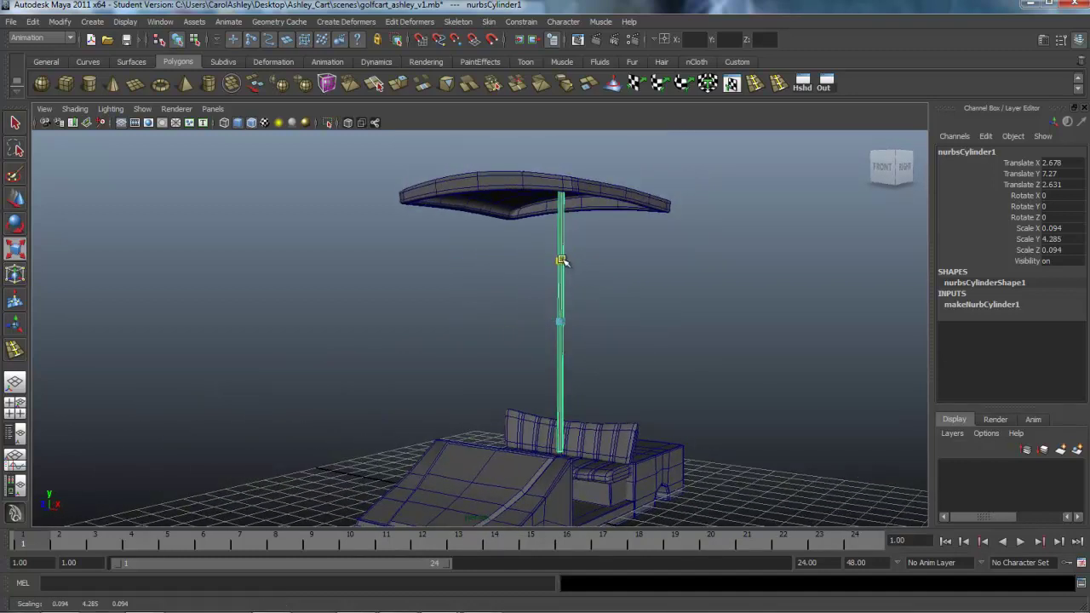
# Lower the post under the roof slab and slide it along Z to Translate Z 2.41
pyautogui.press('w')
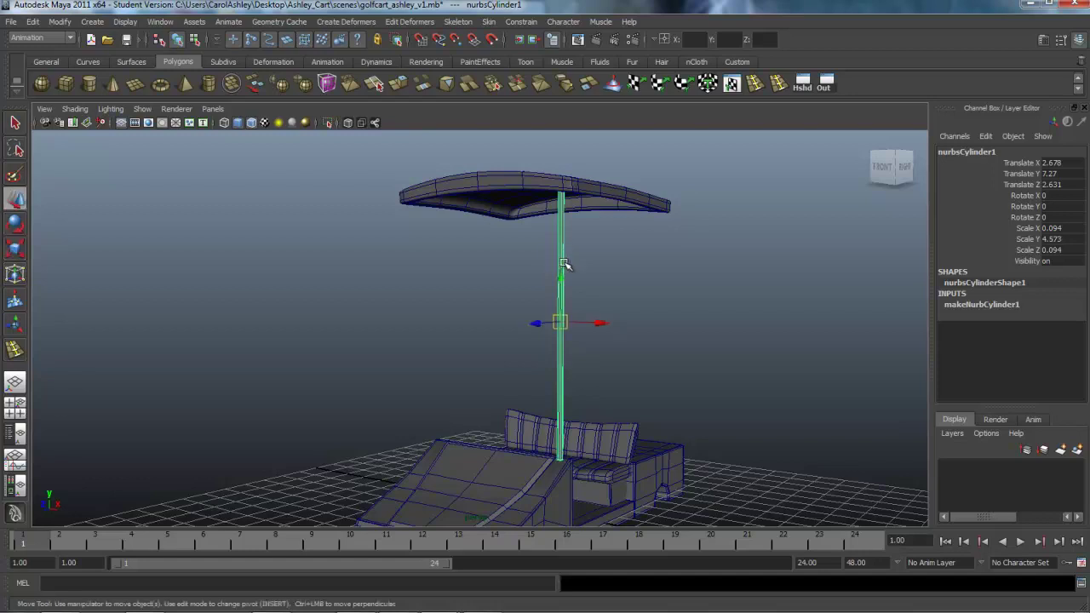
pyautogui.moveTo(565, 277); pyautogui.dragTo(563, 284)
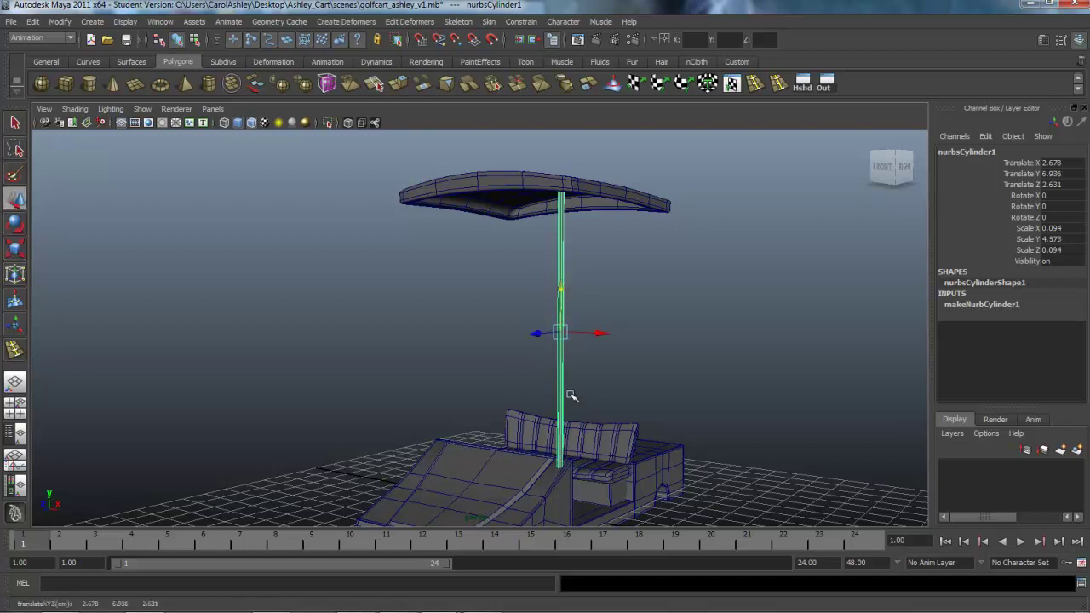
pyautogui.keyDown('alt'); pyautogui.moveTo(571, 396); pyautogui.dragTo(497, 294); pyautogui.keyUp('alt')
pyautogui.moveTo(464, 254)
pyautogui.mouseDown()
pyautogui.moveTo(525, 263)
pyautogui.moveTo(474, 251)
pyautogui.mouseUp()
pyautogui.keyDown('alt'); pyautogui.moveTo(464, 344); pyautogui.dragTo(568, 450); pyautogui.keyUp('alt')
pyautogui.keyDown('alt'); pyautogui.moveTo(586, 196); pyautogui.dragTo(612, 277); pyautogui.keyUp('alt')
pyautogui.keyDown('alt'); pyautogui.moveTo(791, 348); pyautogui.dragTo(571, 389); pyautogui.keyUp('alt')
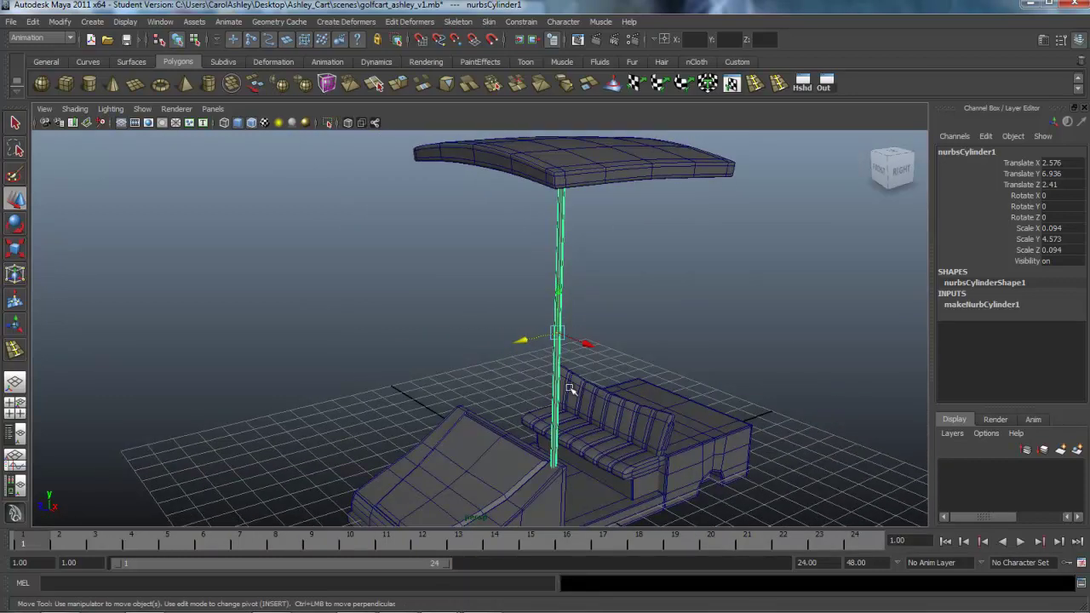
# Set makeNurbCylinder1 Spans to 12 on the post, then duplicate the post
pyautogui.click(979, 304)
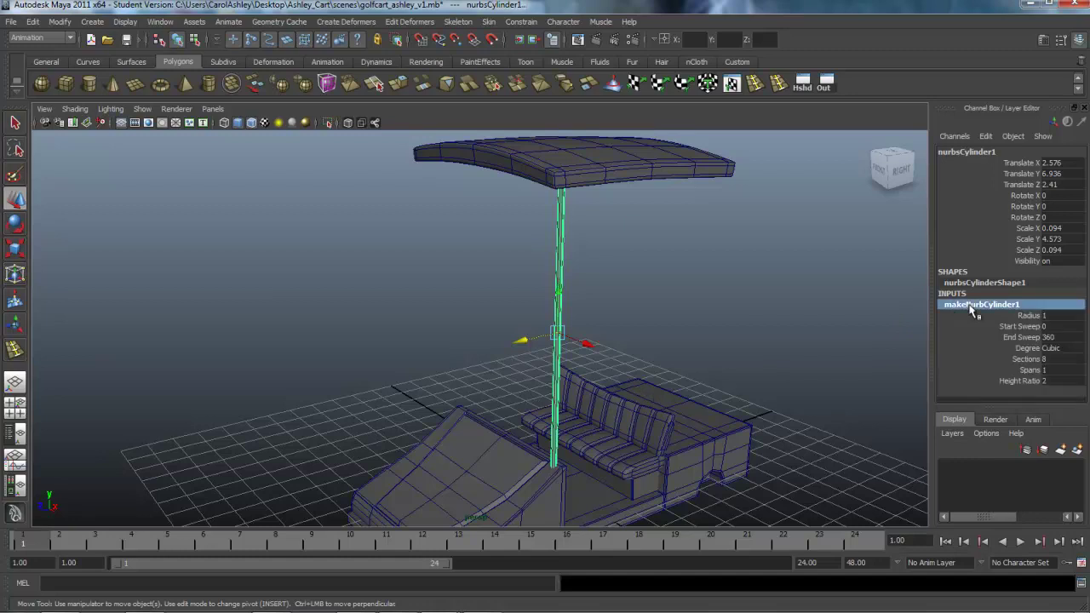
pyautogui.click(1053, 371)
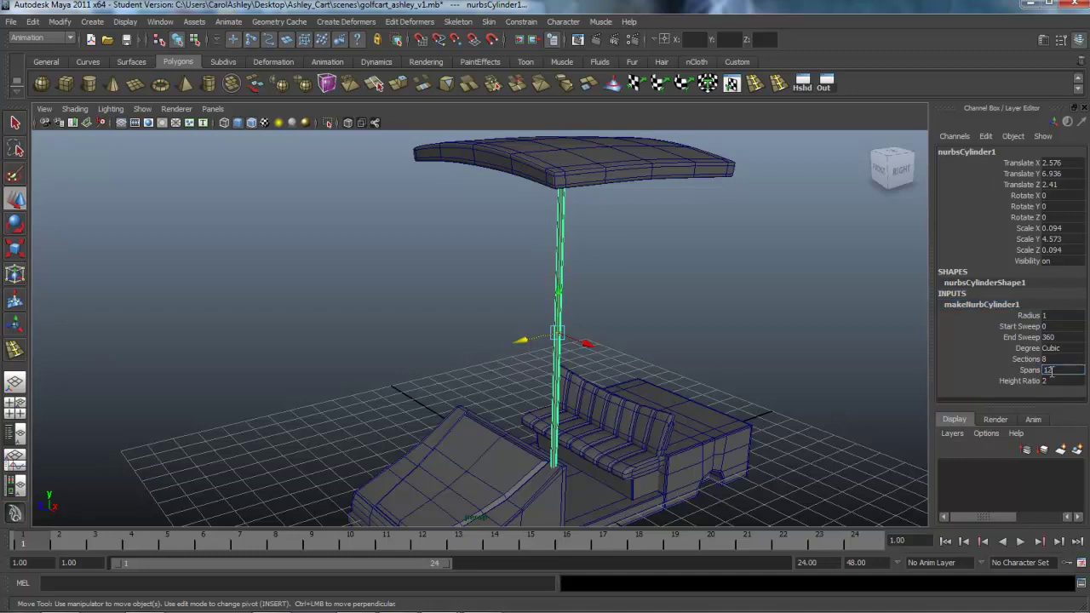
pyautogui.write('12')
pyautogui.press('Return')
pyautogui.keyDown('alt'); pyautogui.moveTo(552, 414); pyautogui.dragTo(570, 400, button='right'); pyautogui.keyUp('alt')
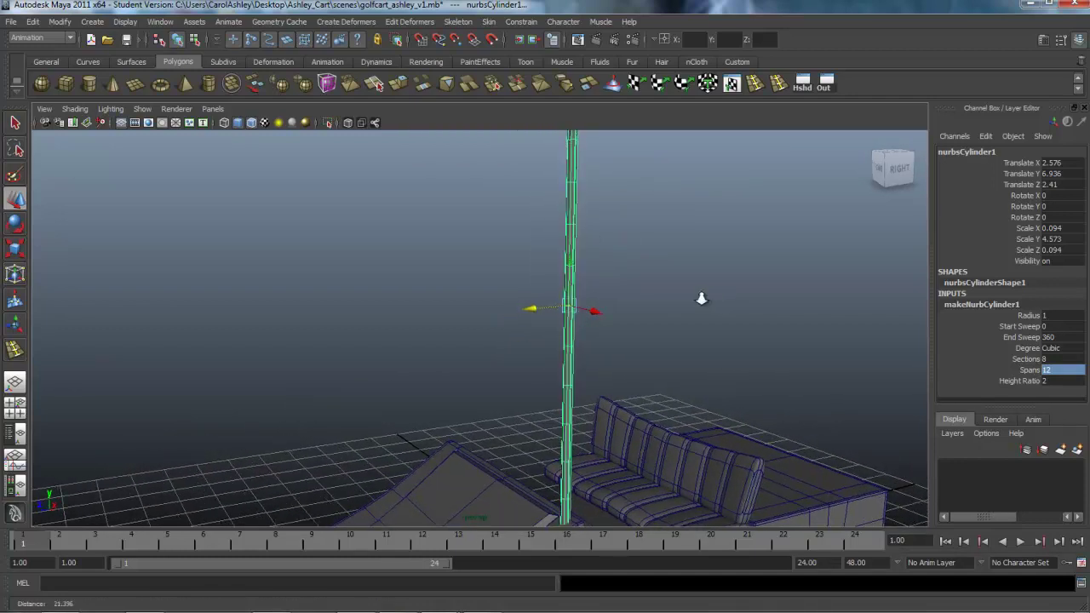
pyautogui.keyDown('alt'); pyautogui.moveTo(703, 299); pyautogui.dragTo(479, 301, button='right'); pyautogui.keyUp('alt')
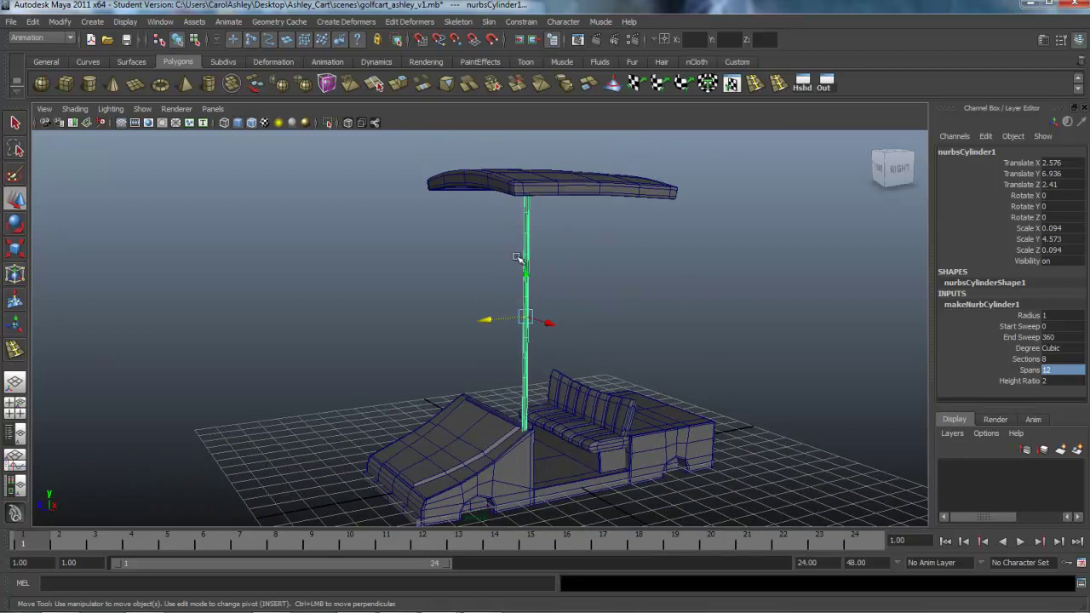
pyautogui.keyDown('alt'); pyautogui.moveTo(450, 352); pyautogui.dragTo(495, 370); pyautogui.keyUp('alt')
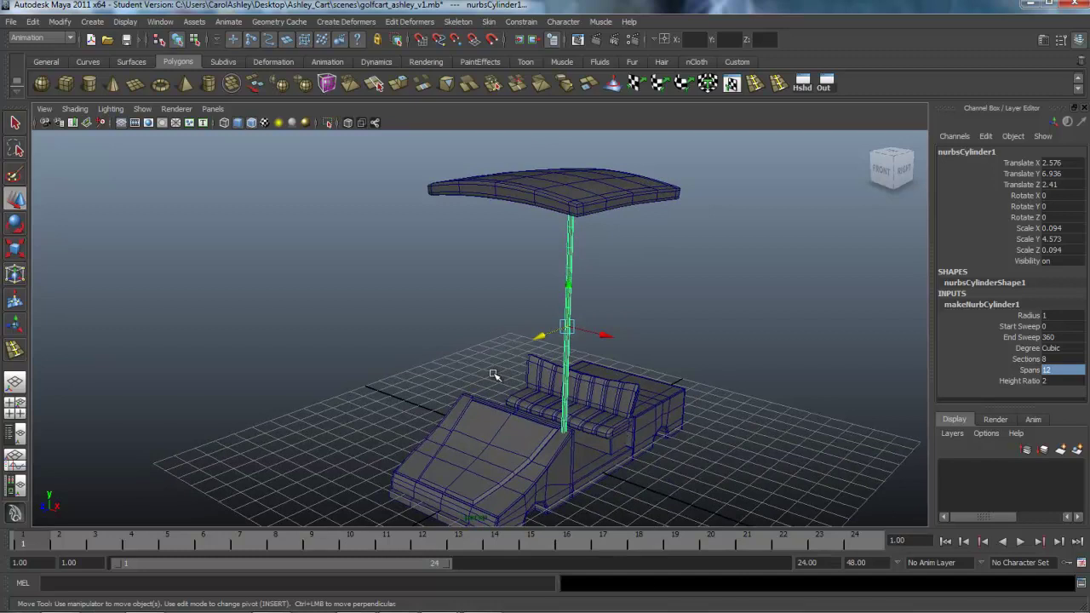
pyautogui.hotkey('ctrl', 'd')
# Move the copied post to the opposite front corner at Translate X -2.527, checking it in the top view
pyautogui.moveTo(602, 335); pyautogui.dragTo(502, 312)
pyautogui.keyDown('alt'); pyautogui.moveTo(461, 419); pyautogui.dragTo(510, 474); pyautogui.keyUp('alt')
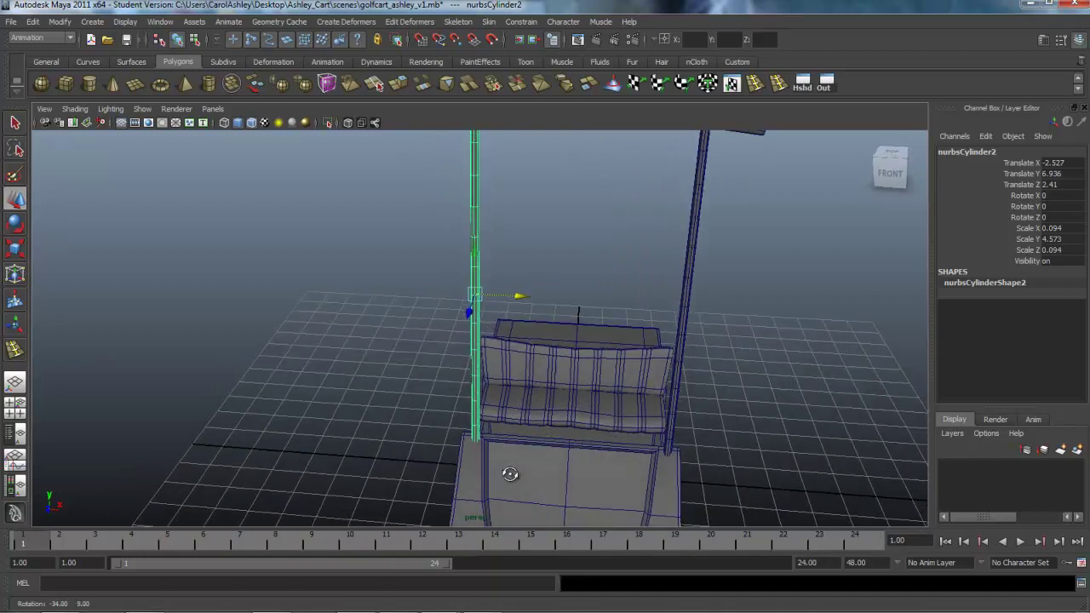
pyautogui.moveTo(521, 297); pyautogui.dragTo(520, 297)
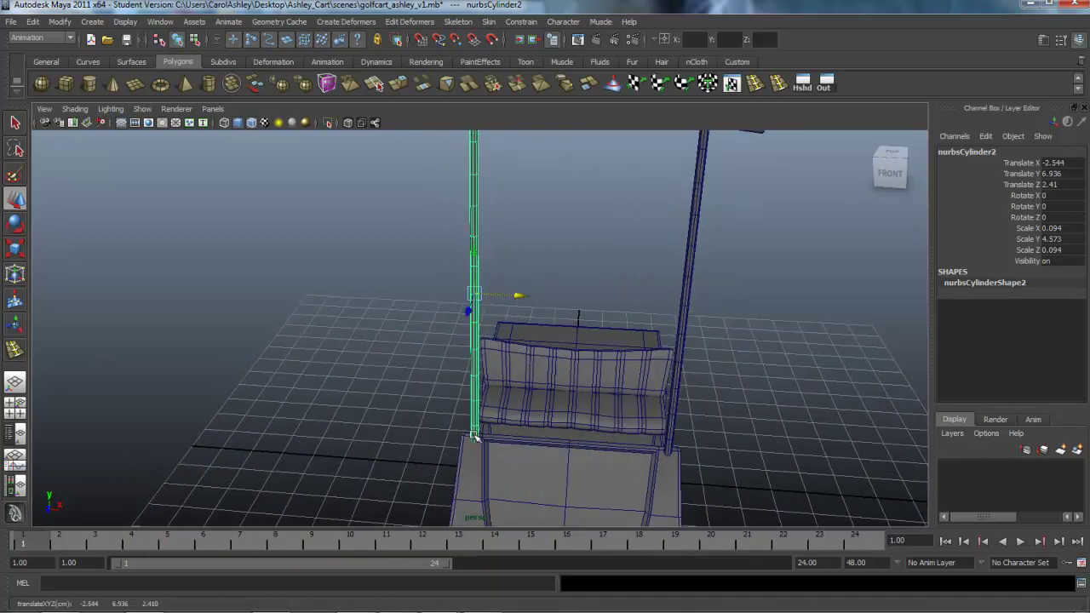
pyautogui.scroll(-4, 547, 477)
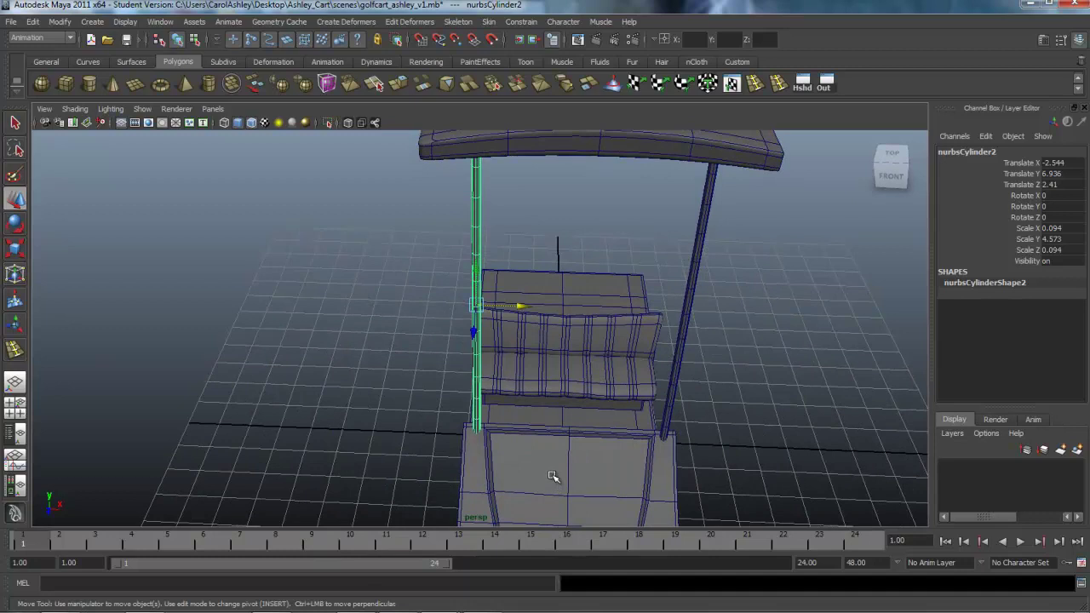
pyautogui.press('space')
pyautogui.press('space')
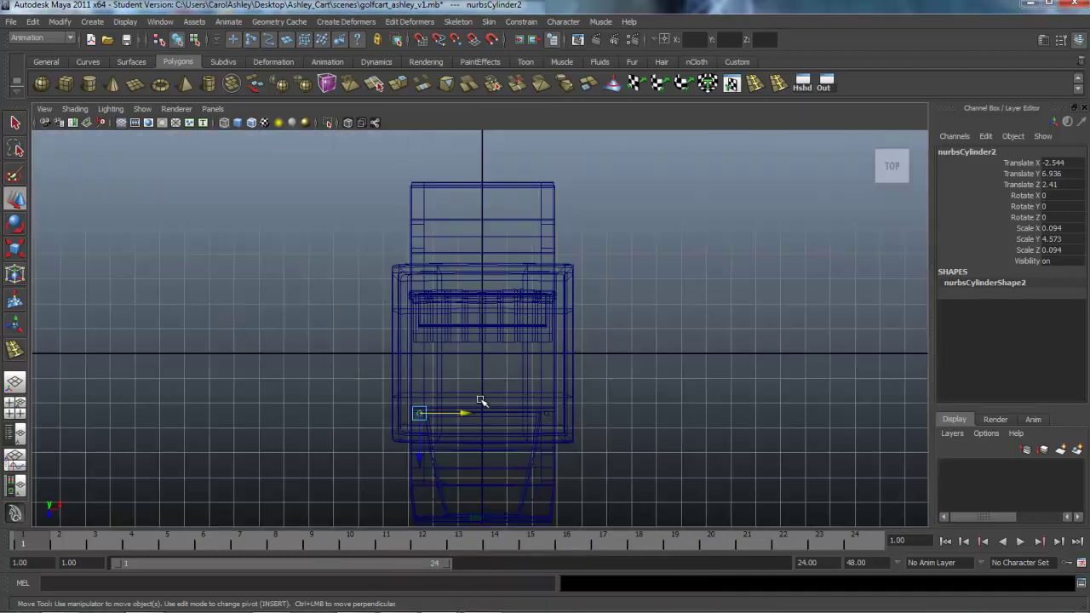
pyautogui.press('space')
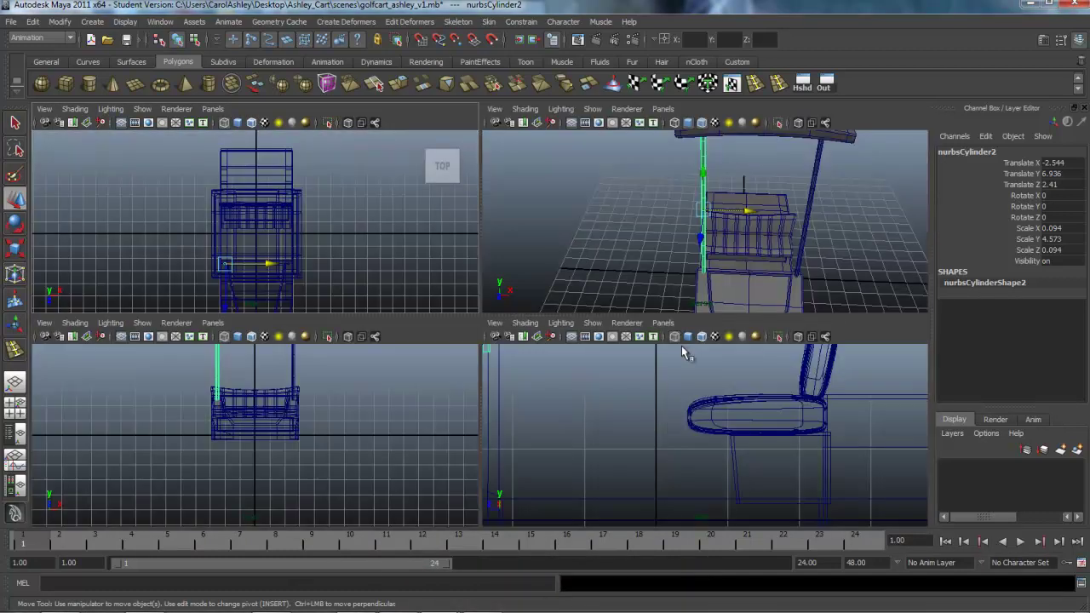
pyautogui.press('space')
pyautogui.keyDown('alt'); pyautogui.moveTo(674, 270); pyautogui.dragTo(541, 390); pyautogui.keyUp('alt')
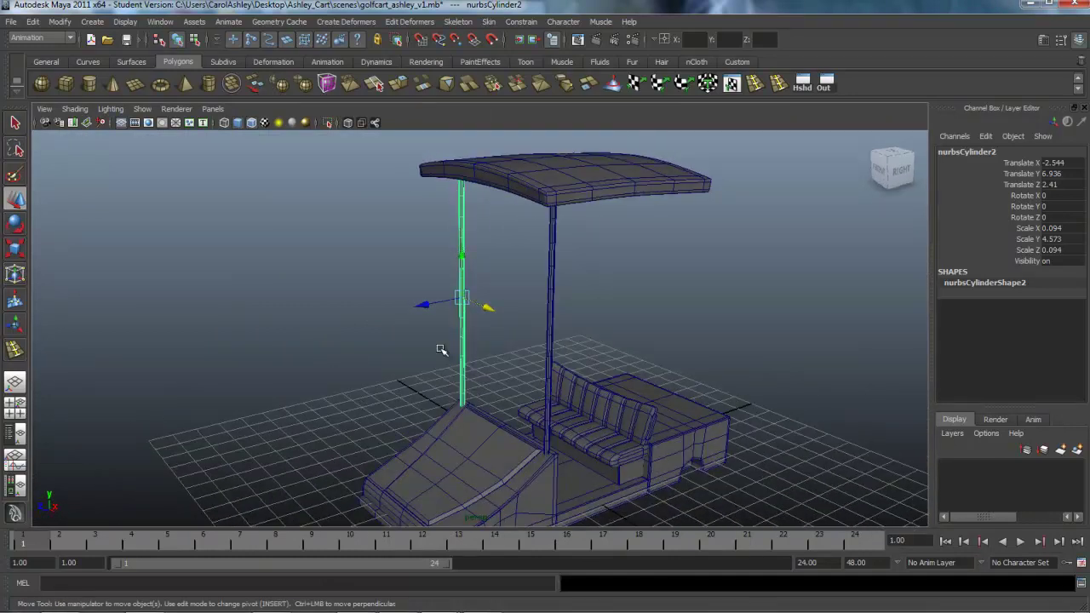
# Duplicate a third post, place it at a rear corner and adjust its height to reach the roof
pyautogui.hotkey('ctrl', 'd')
pyautogui.moveTo(424, 304); pyautogui.dragTo(579, 284)
pyautogui.keyDown('alt'); pyautogui.moveTo(501, 402); pyautogui.dragTo(551, 339); pyautogui.keyUp('alt')
pyautogui.press('r')
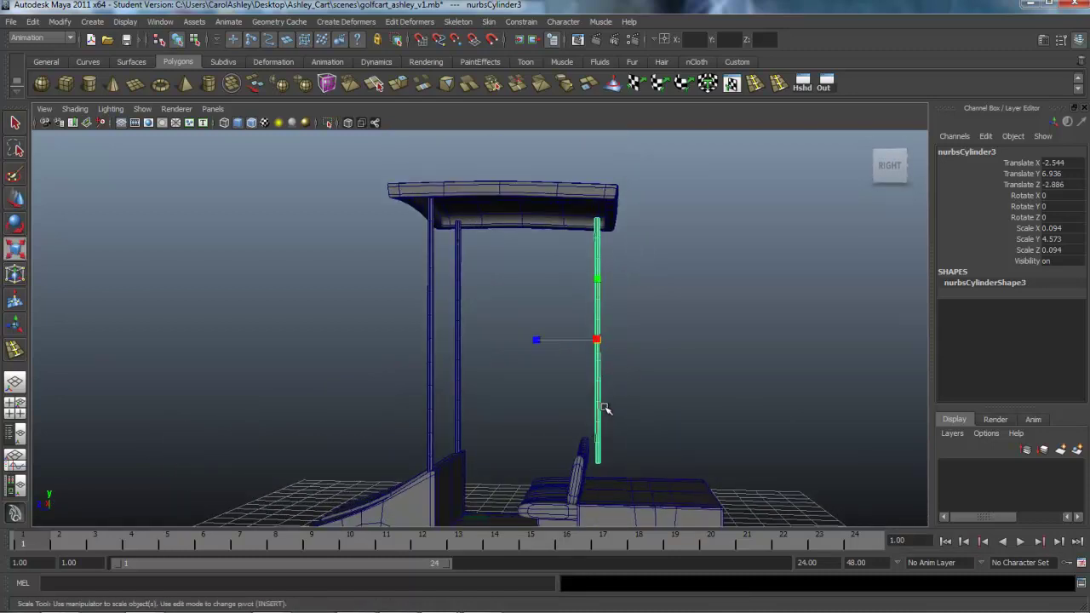
pyautogui.moveTo(595, 281); pyautogui.dragTo(599, 280)
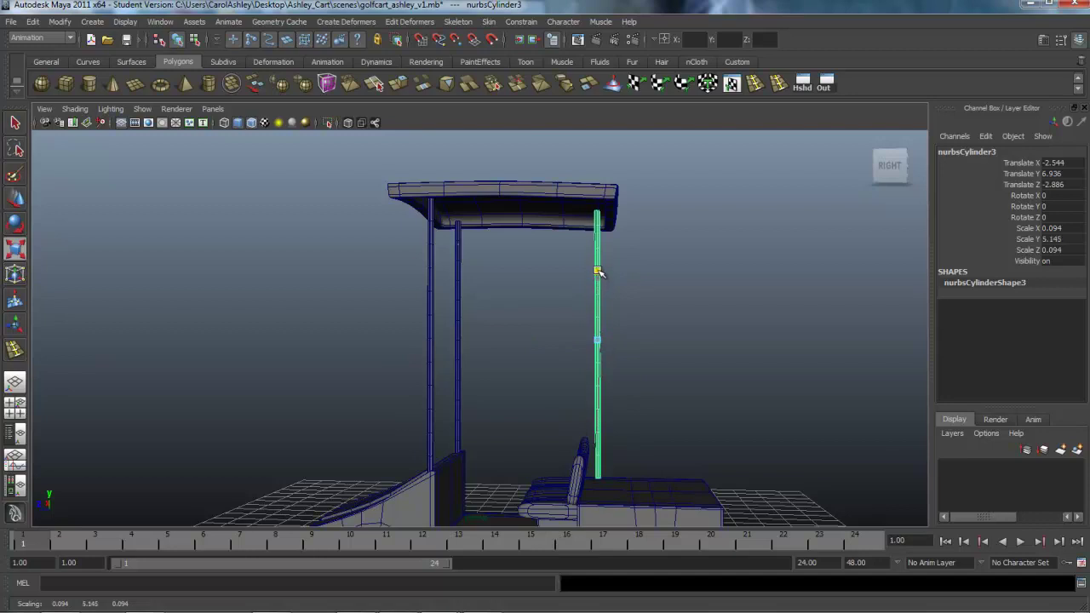
pyautogui.press('w')
pyautogui.moveTo(600, 290); pyautogui.dragTo(527, 359)
pyautogui.press('r')
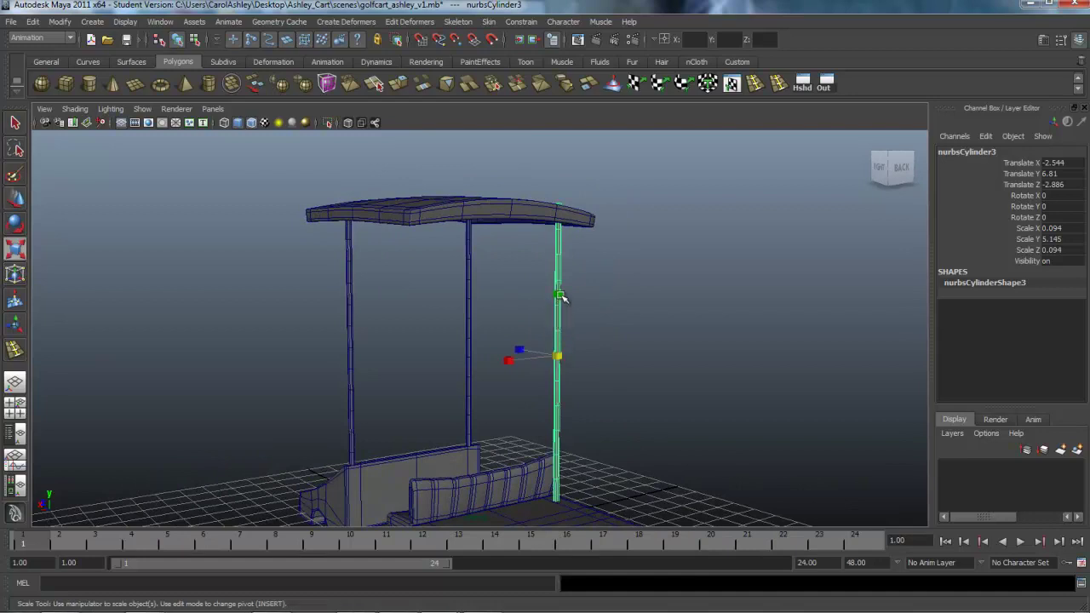
pyautogui.moveTo(560, 294); pyautogui.dragTo(535, 409)
pyautogui.press('w')
# Duplicate the rear post to the other rear corner (X 2.546, Z -2.886) and select all four posts
pyautogui.hotkey('ctrl', 'd')
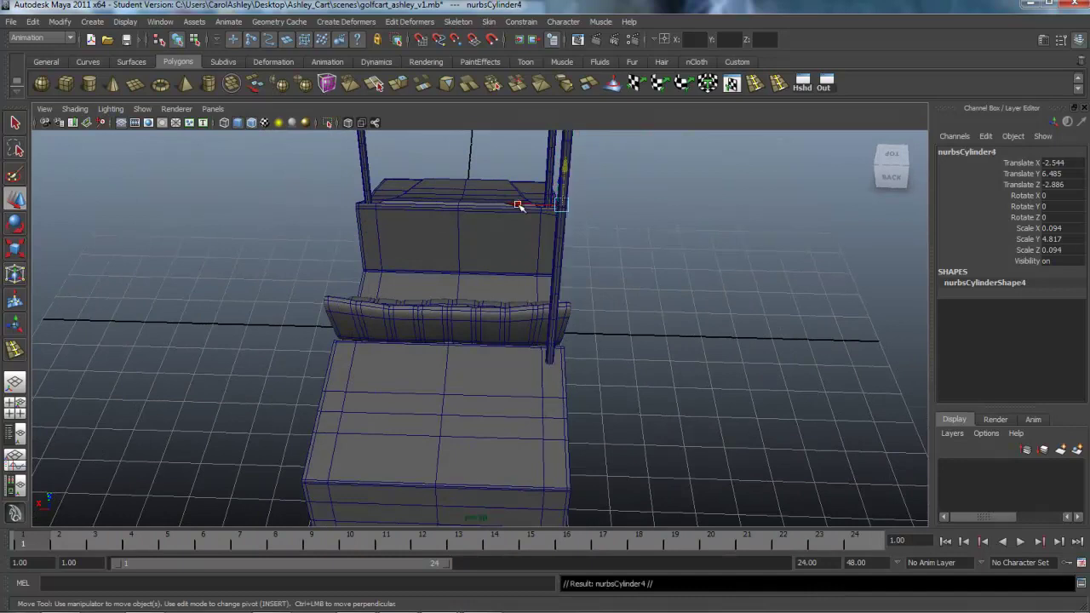
pyautogui.moveTo(520, 206); pyautogui.dragTo(517, 404)
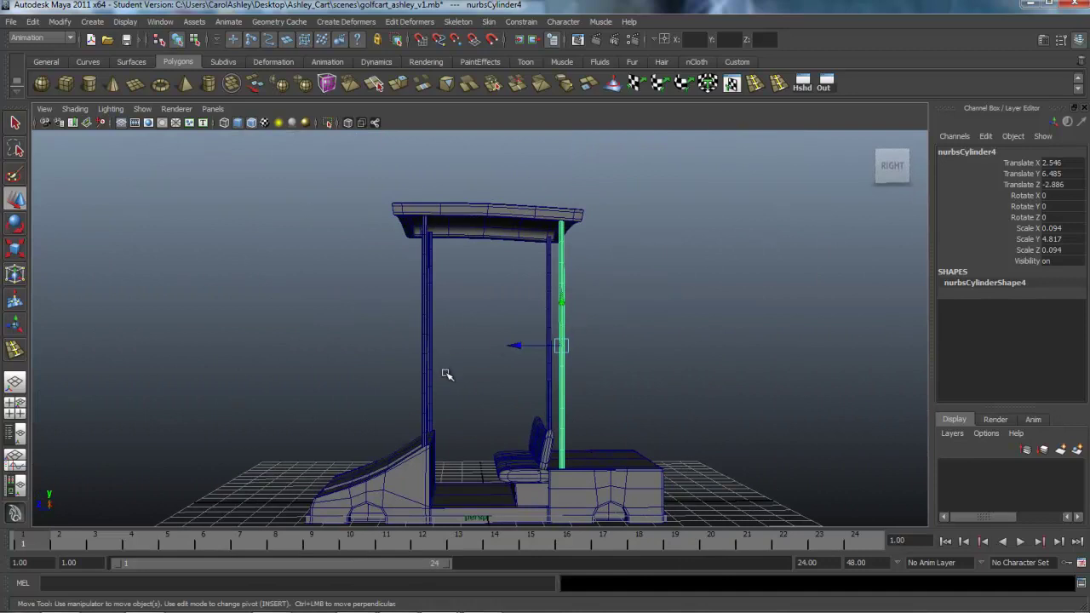
pyautogui.moveTo(447, 374)
pyautogui.keyDown('alt'); pyautogui.mouseDown()
pyautogui.moveTo(576, 380)
pyautogui.moveTo(435, 378)
pyautogui.mouseUp(); pyautogui.keyUp('alt')
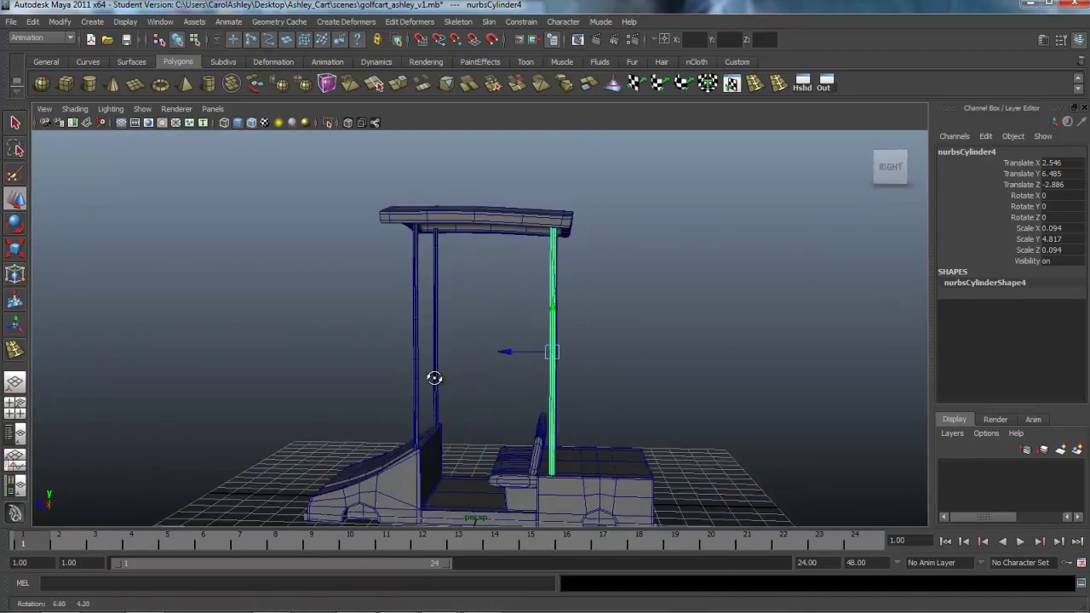
pyautogui.keyDown('alt'); pyautogui.moveTo(506, 372); pyautogui.dragTo(559, 382); pyautogui.keyUp('alt')
pyautogui.keyDown('shift'); pyautogui.moveTo(706, 293); pyautogui.dragTo(448, 314); pyautogui.keyUp('shift')
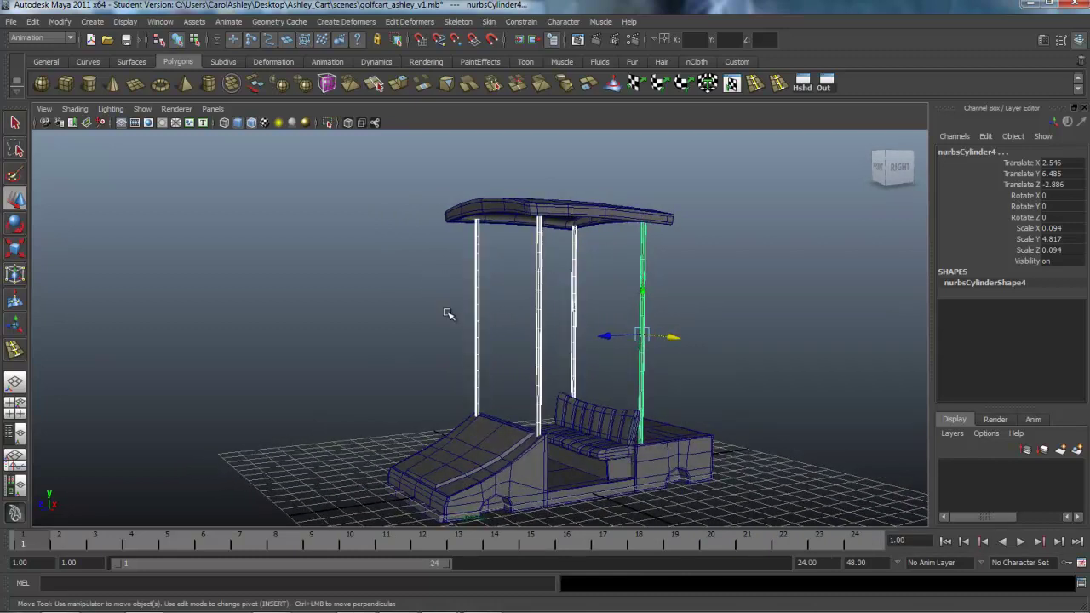
pyautogui.keyDown('alt'); pyautogui.moveTo(515, 288); pyautogui.dragTo(504, 322, button='middle'); pyautogui.keyUp('alt')
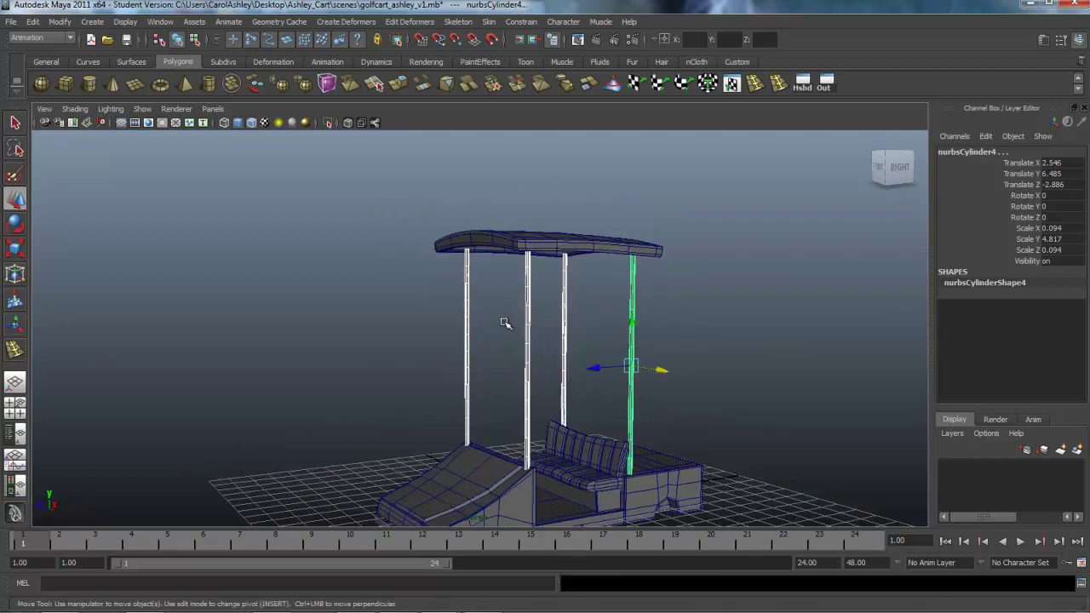
pyautogui.click(345, 22)
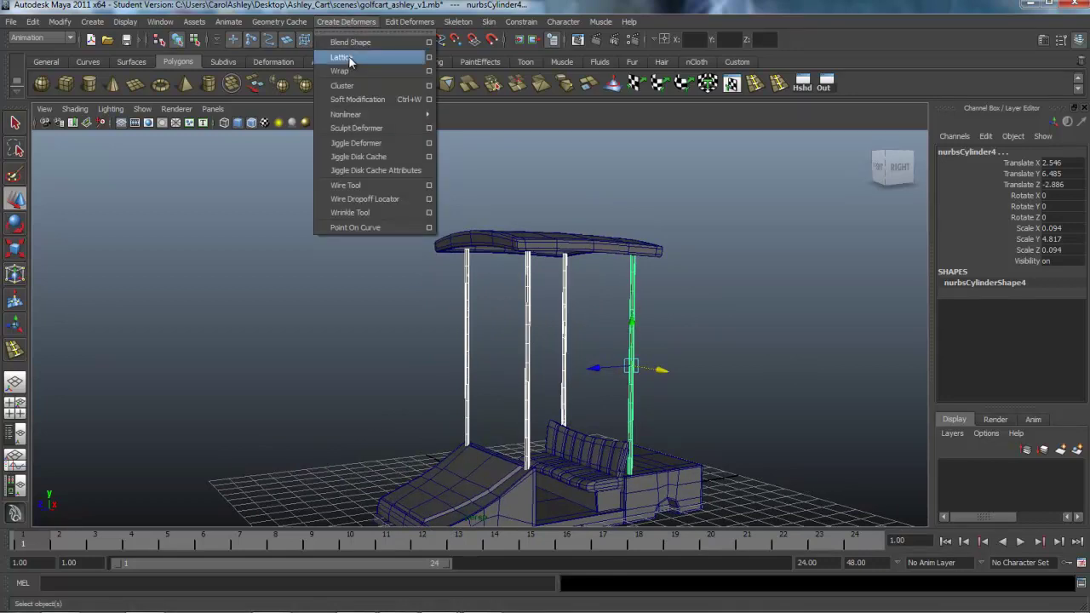
# Add a 5 × 5 × 5 lattice, ffd1Lattice, around the four posts and call up its marking menu
pyautogui.click(348, 56)
pyautogui.keyDown('alt'); pyautogui.moveTo(511, 379); pyautogui.dragTo(593, 404); pyautogui.keyUp('alt')
pyautogui.rightClick(592, 363)
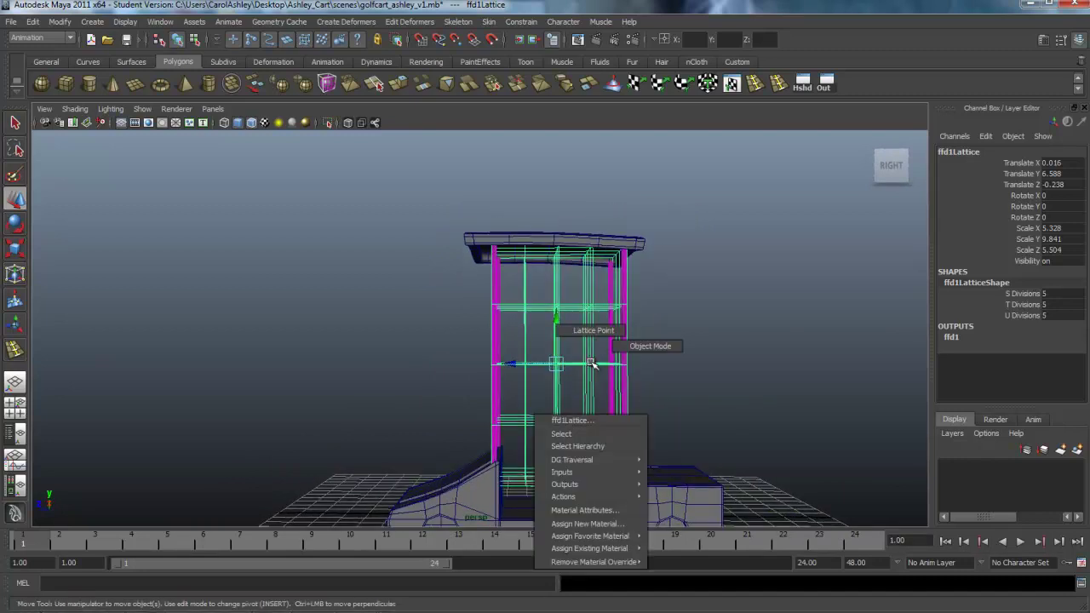
# Select the lattice's top row of points and scale them outward to flare the posts beneath the roof
pyautogui.click(592, 331)
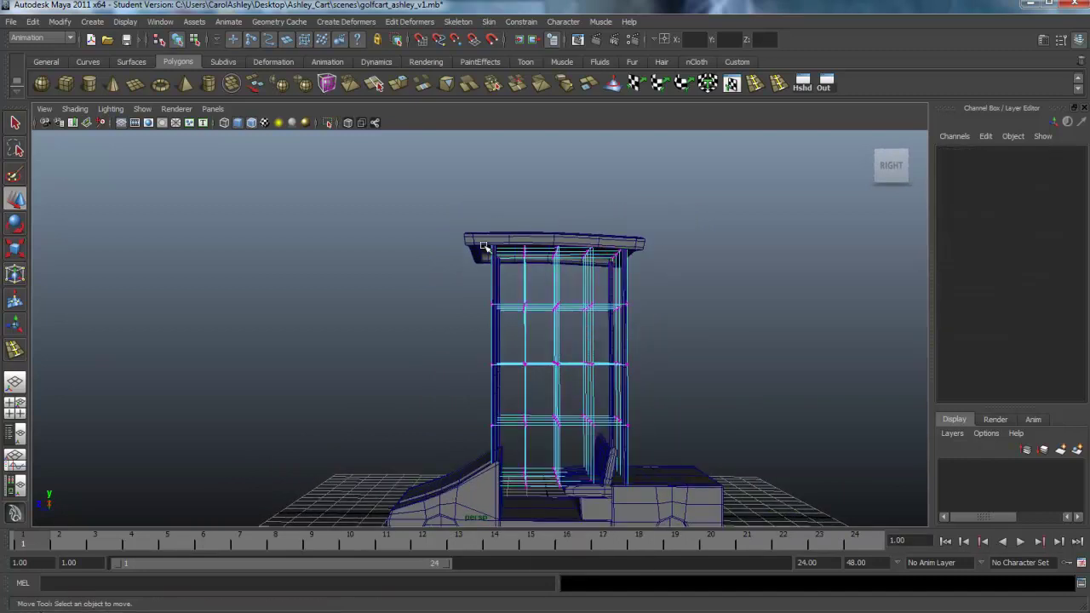
pyautogui.moveTo(479, 231); pyautogui.dragTo(673, 270)
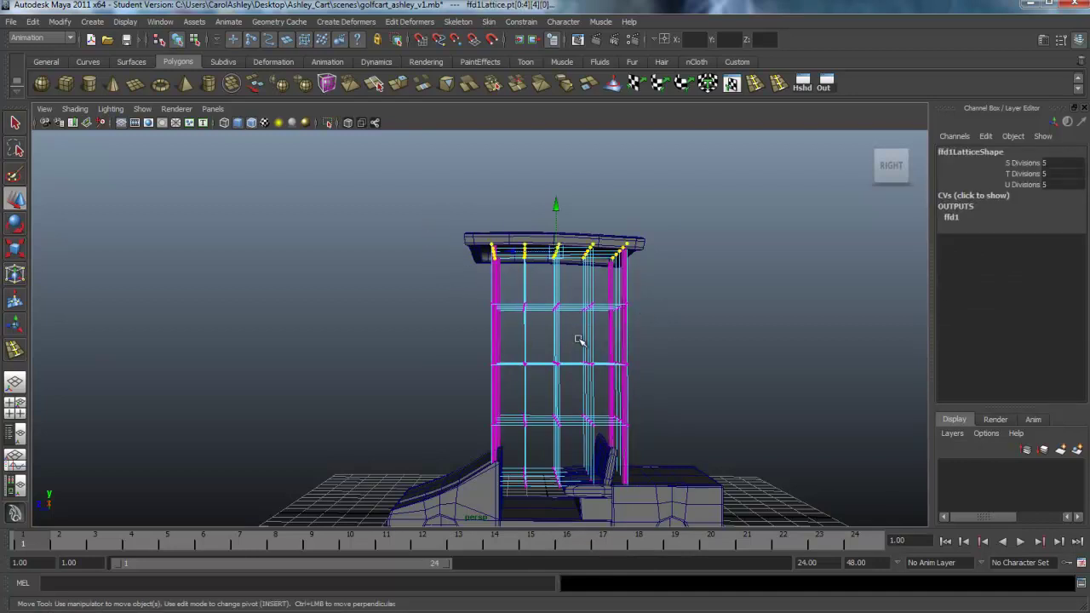
pyautogui.moveTo(576, 335)
pyautogui.keyDown('alt'); pyautogui.mouseDown()
pyautogui.moveTo(567, 343)
pyautogui.moveTo(596, 343)
pyautogui.mouseUp(); pyautogui.keyUp('alt')
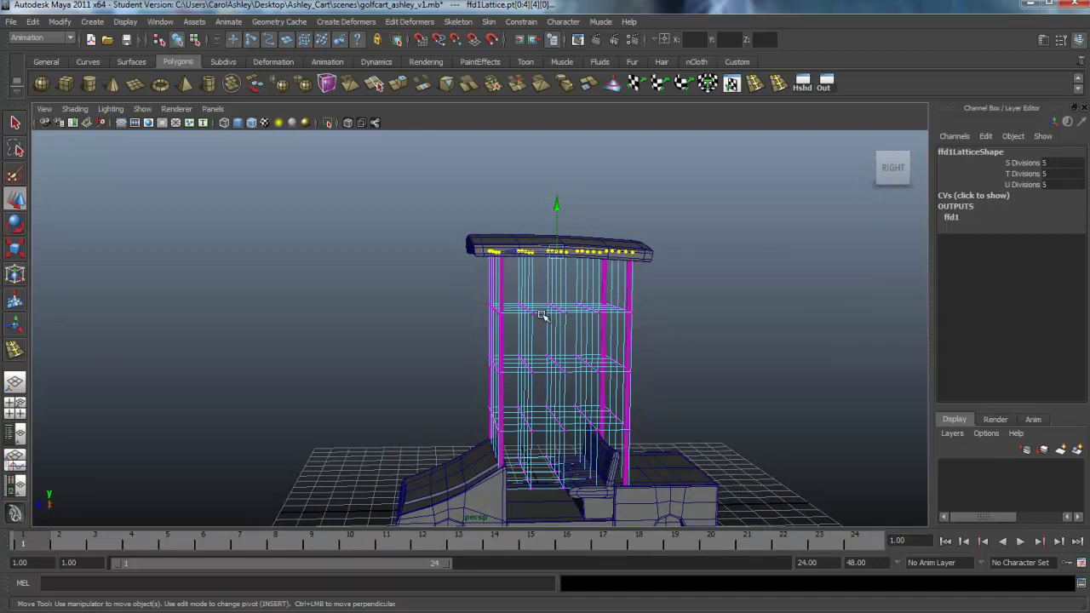
pyautogui.press('r')
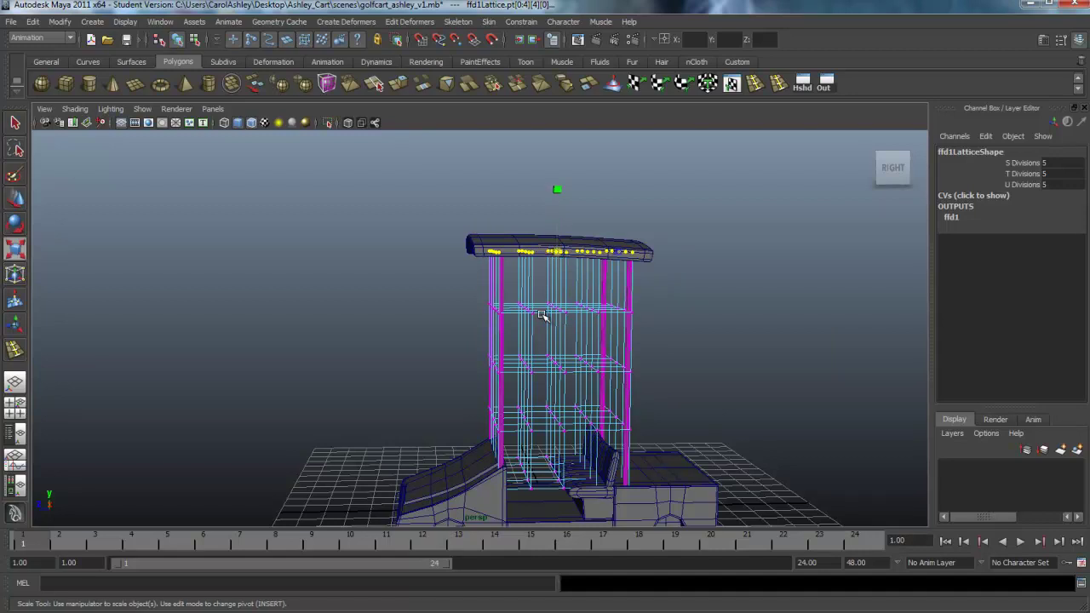
pyautogui.keyDown('alt'); pyautogui.moveTo(542, 315); pyautogui.dragTo(573, 252); pyautogui.keyUp('alt')
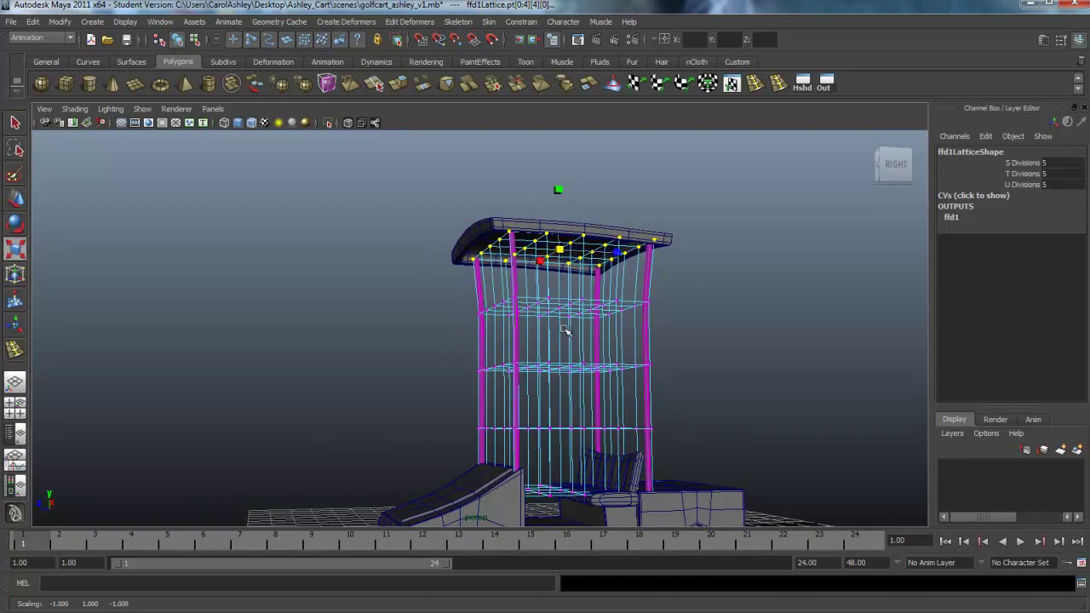
pyautogui.keyDown('alt'); pyautogui.moveTo(566, 331); pyautogui.dragTo(453, 219); pyautogui.keyUp('alt')
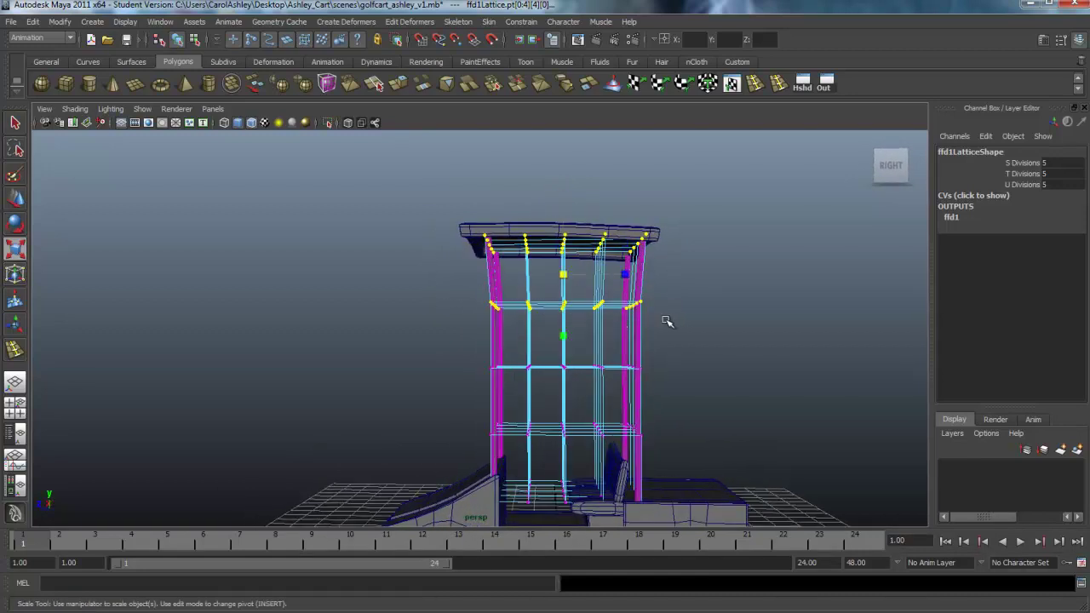
pyautogui.moveTo(562, 275); pyautogui.dragTo(473, 295)
# Select a lower row of lattice points and scale it inward to pinch the posts
pyautogui.moveTo(589, 316); pyautogui.dragTo(528, 324)
pyautogui.keyDown('alt'); pyautogui.moveTo(528, 324); pyautogui.dragTo(683, 365, button='right'); pyautogui.keyUp('alt')
pyautogui.keyDown('alt'); pyautogui.moveTo(684, 365); pyautogui.dragTo(515, 302); pyautogui.keyUp('alt')
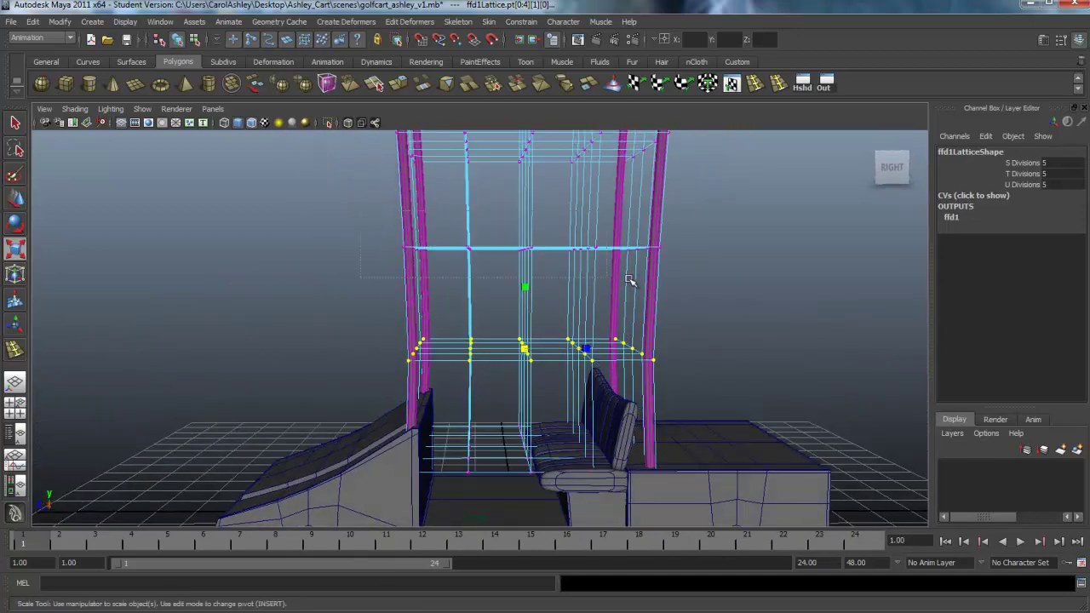
pyautogui.keyDown('alt'); pyautogui.moveTo(584, 241); pyautogui.dragTo(522, 247); pyautogui.keyUp('alt')
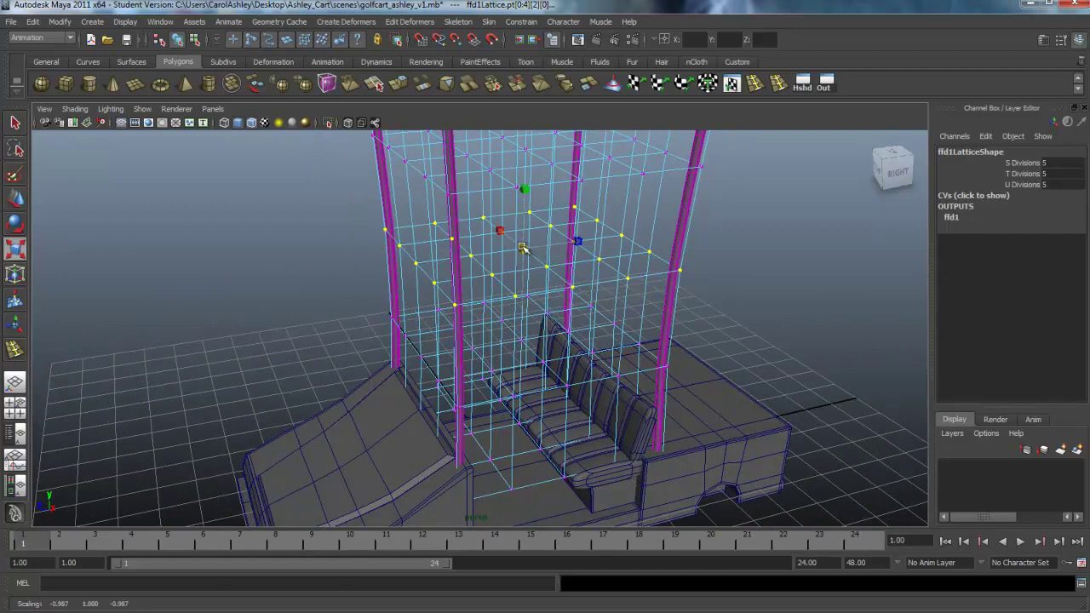
pyautogui.keyDown('alt'); pyautogui.moveTo(522, 247); pyautogui.dragTo(562, 304, button='right'); pyautogui.keyUp('alt')
pyautogui.keyDown('alt'); pyautogui.moveTo(494, 331); pyautogui.dragTo(545, 341); pyautogui.keyUp('alt')
pyautogui.keyDown('alt'); pyautogui.moveTo(545, 341); pyautogui.dragTo(578, 357, button='right'); pyautogui.keyUp('alt')
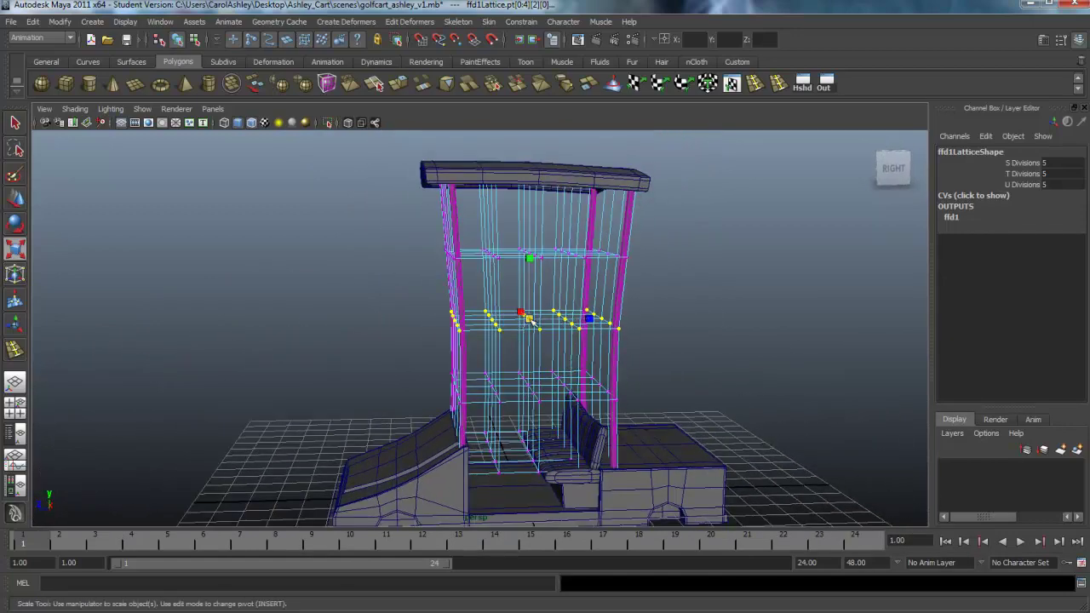
pyautogui.keyDown('alt'); pyautogui.moveTo(530, 321); pyautogui.dragTo(527, 364); pyautogui.keyUp('alt')
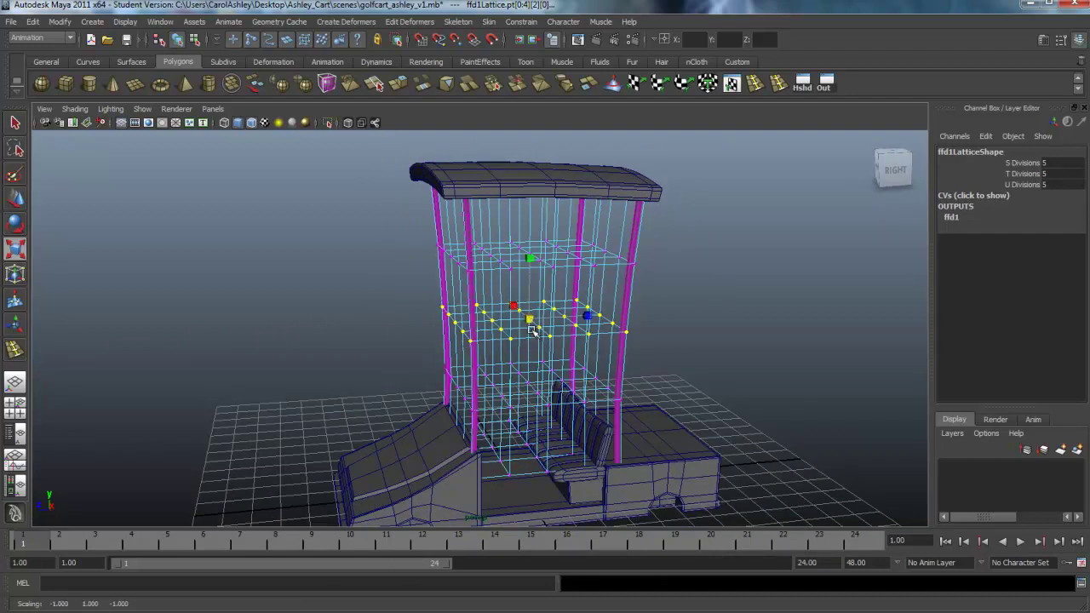
pyautogui.moveTo(405, 232); pyautogui.dragTo(667, 301)
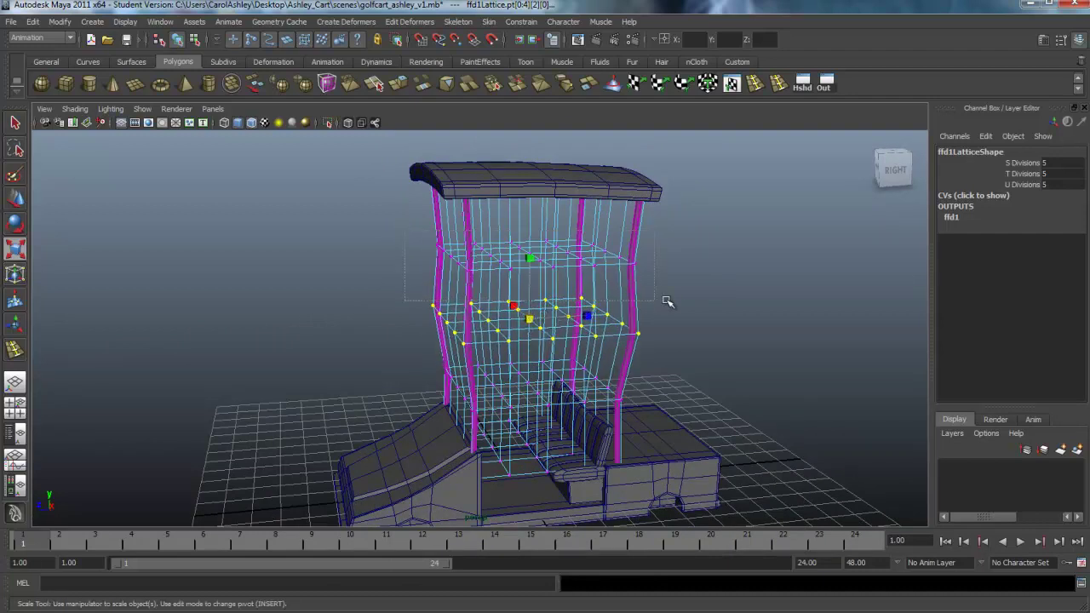
pyautogui.moveTo(552, 269); pyautogui.dragTo(404, 372)
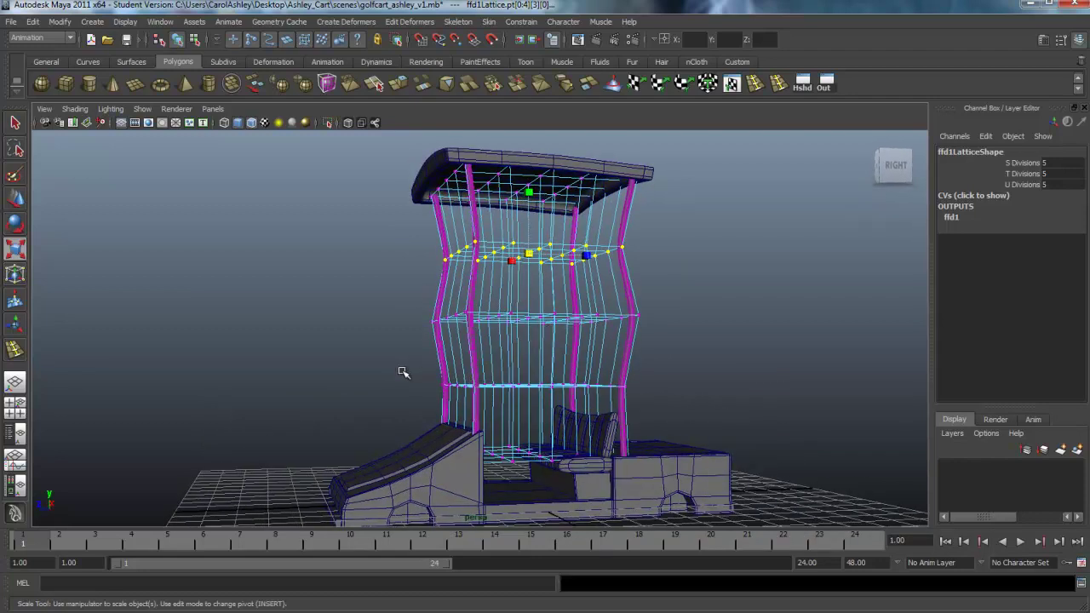
# Undo the unwanted lattice scaling and select the middle row of points for rescaling
pyautogui.keyDown('alt'); pyautogui.moveTo(537, 377); pyautogui.dragTo(610, 416); pyautogui.keyUp('alt')
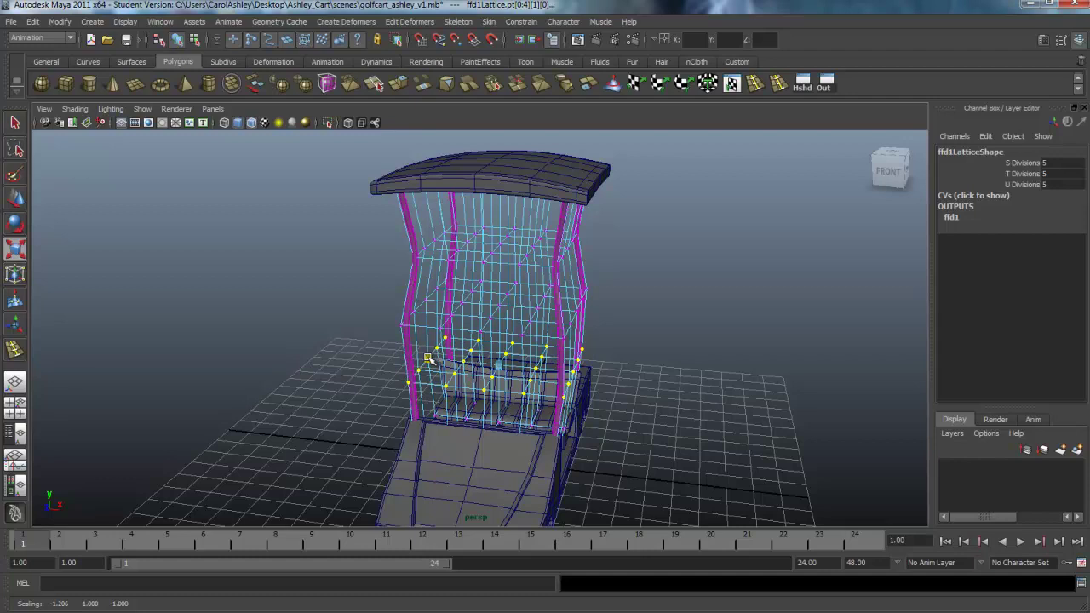
pyautogui.keyDown('alt'); pyautogui.moveTo(481, 405); pyautogui.dragTo(407, 411); pyautogui.keyUp('alt')
pyautogui.hotkey('ctrl', 'z')
pyautogui.hotkey('ctrl', 'z')
pyautogui.hotkey('ctrl', 'z')
pyautogui.hotkey('ctrl', 'z')
pyautogui.hotkey('ctrl', 'z')
pyautogui.hotkey('ctrl', 'z')
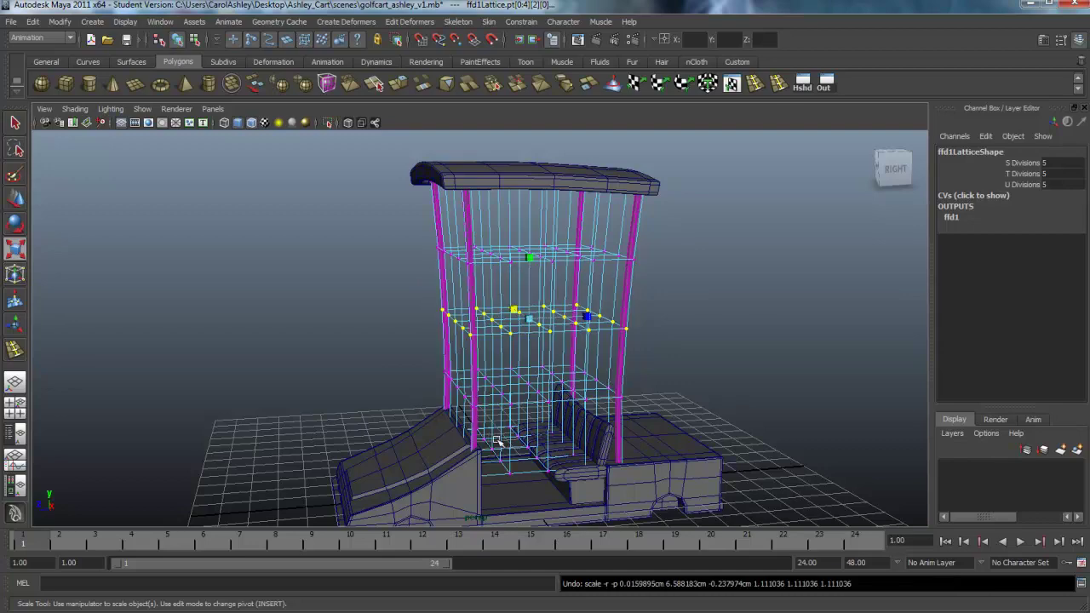
pyautogui.keyDown('alt'); pyautogui.moveTo(498, 440); pyautogui.dragTo(499, 376); pyautogui.keyUp('alt')
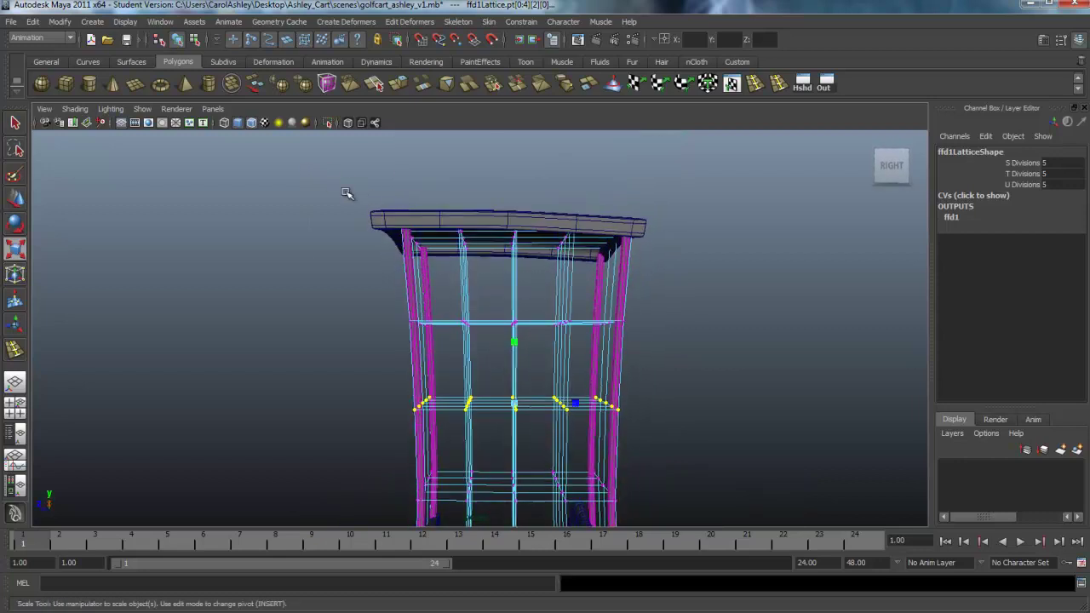
pyautogui.keyDown('alt'); pyautogui.moveTo(517, 314); pyautogui.dragTo(517, 268); pyautogui.keyUp('alt')
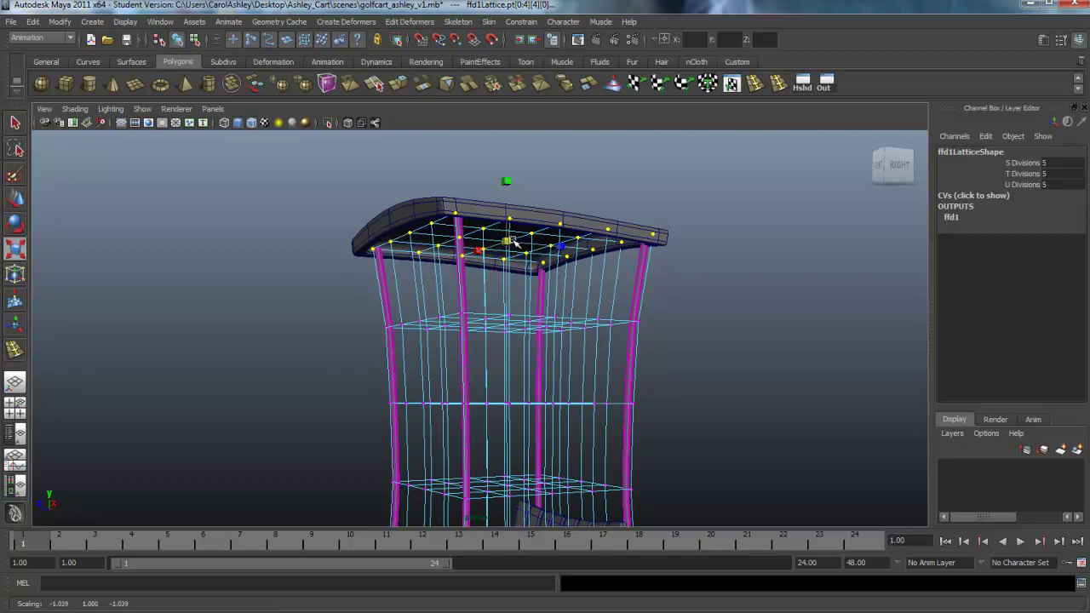
pyautogui.keyDown('alt'); pyautogui.moveTo(514, 243); pyautogui.dragTo(538, 262); pyautogui.keyUp('alt')
pyautogui.press('r')
pyautogui.keyDown('alt'); pyautogui.moveTo(541, 324); pyautogui.dragTo(561, 238); pyautogui.keyUp('alt')
pyautogui.keyDown('alt'); pyautogui.moveTo(620, 365); pyautogui.dragTo(435, 356); pyautogui.keyUp('alt')
pyautogui.moveTo(591, 392); pyautogui.dragTo(592, 393)
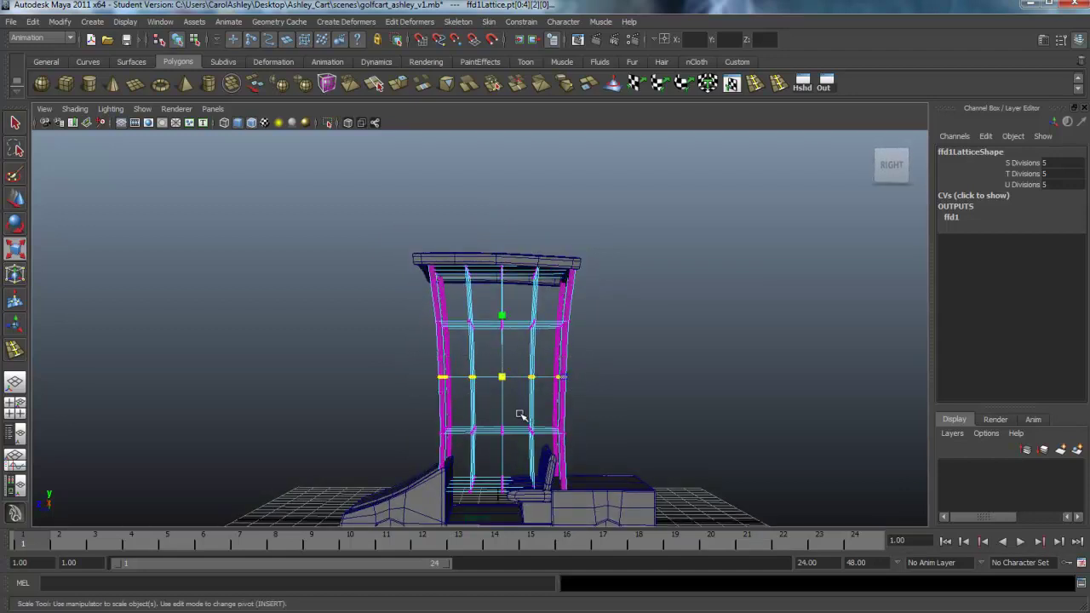
pyautogui.moveTo(522, 414)
pyautogui.keyDown('alt'); pyautogui.mouseDown()
pyautogui.moveTo(521, 390)
pyautogui.moveTo(628, 395)
pyautogui.moveTo(519, 418)
pyautogui.moveTo(513, 405)
pyautogui.moveTo(531, 398)
pyautogui.moveTo(521, 398)
pyautogui.mouseUp(); pyautogui.keyUp('alt')
# Switch to Object Mode and select the lattice surrounding the four roof posts
pyautogui.rightClick(607, 379)
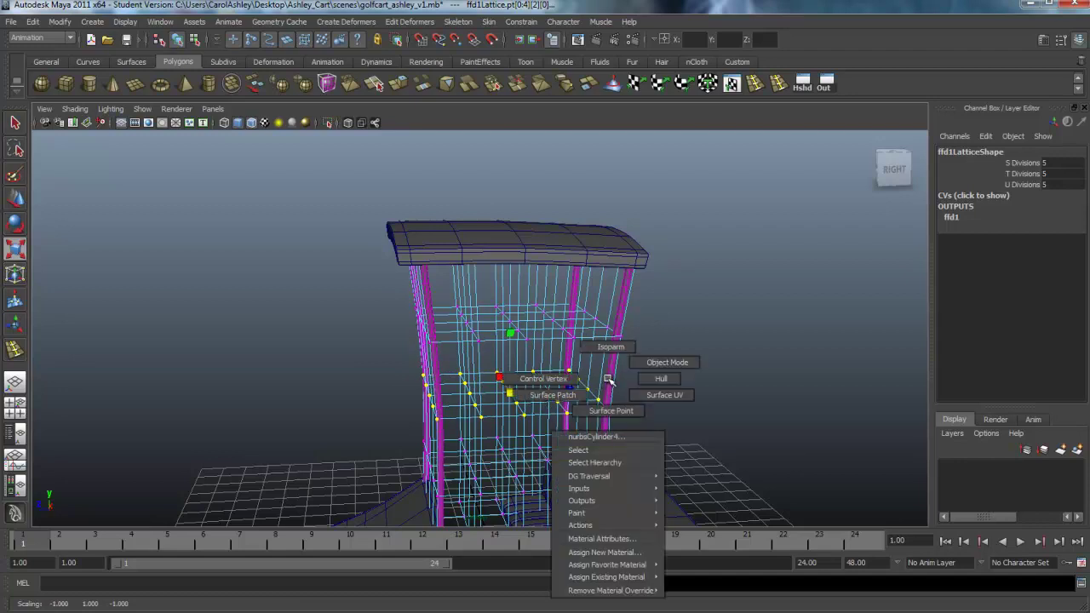
pyautogui.click(644, 362)
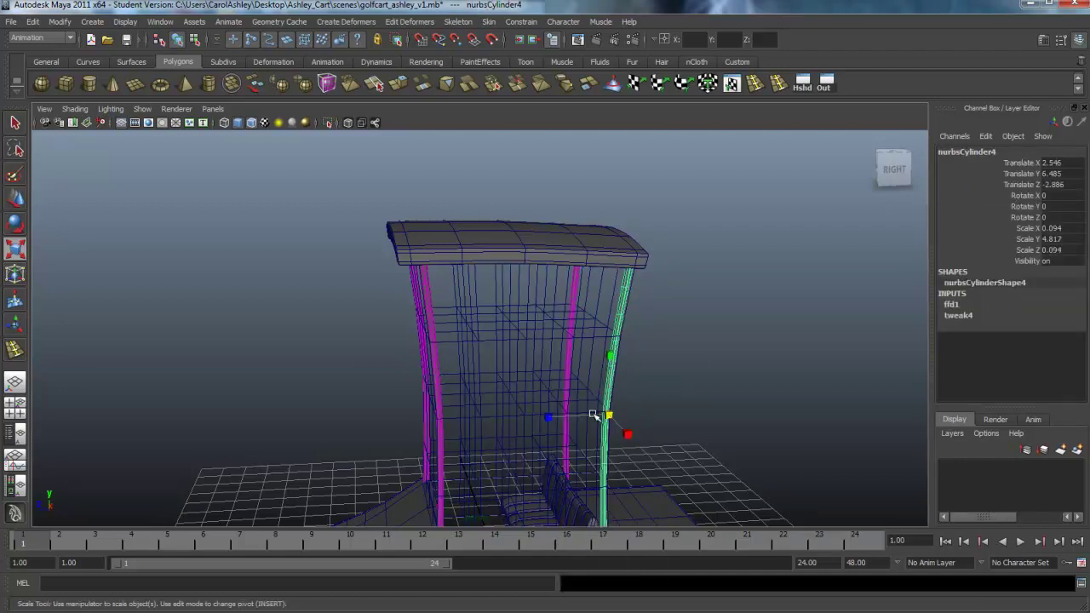
pyautogui.moveTo(354, 329); pyautogui.dragTo(772, 417)
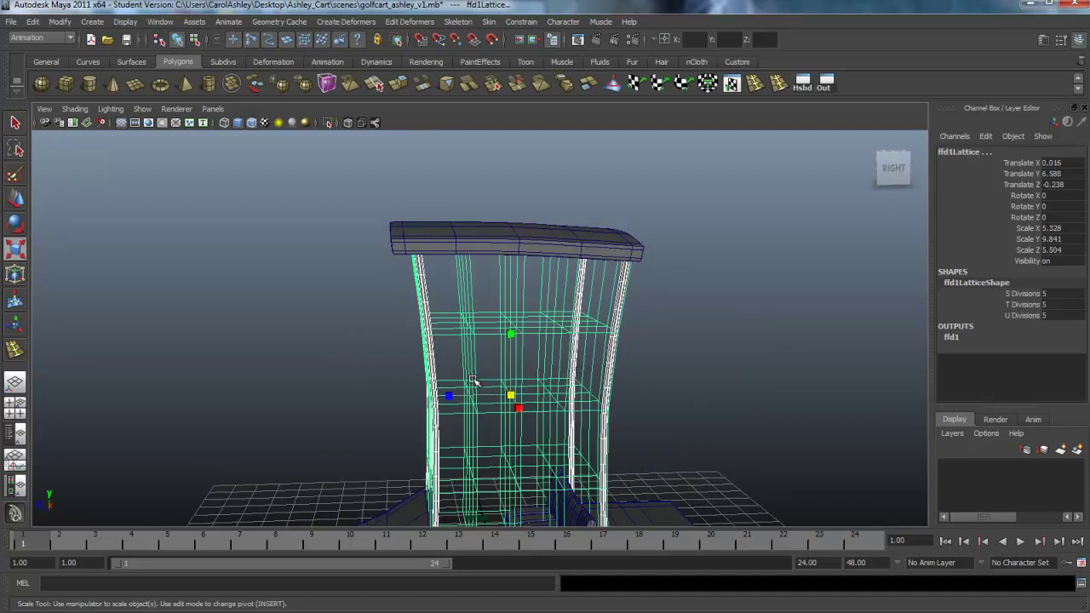
pyautogui.scroll(-3, 285, 225)
pyautogui.keyDown('alt'); pyautogui.moveTo(285, 225); pyautogui.dragTo(348, 200); pyautogui.keyUp('alt')
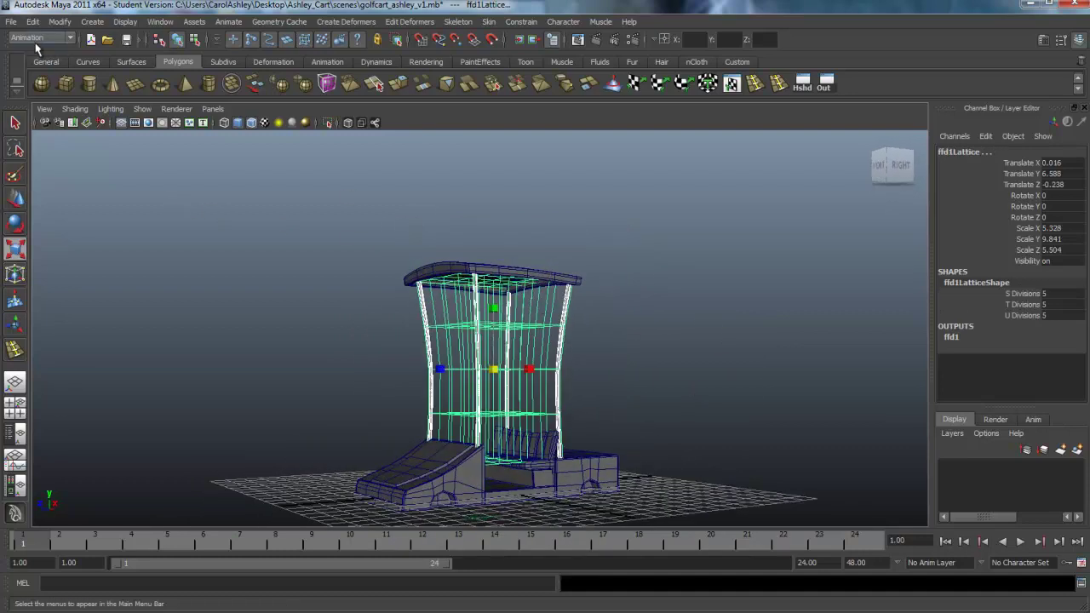
# Delete history via Edit > Delete by Type > History, making the post curves permanent and removing the lattice
pyautogui.click(32, 21)
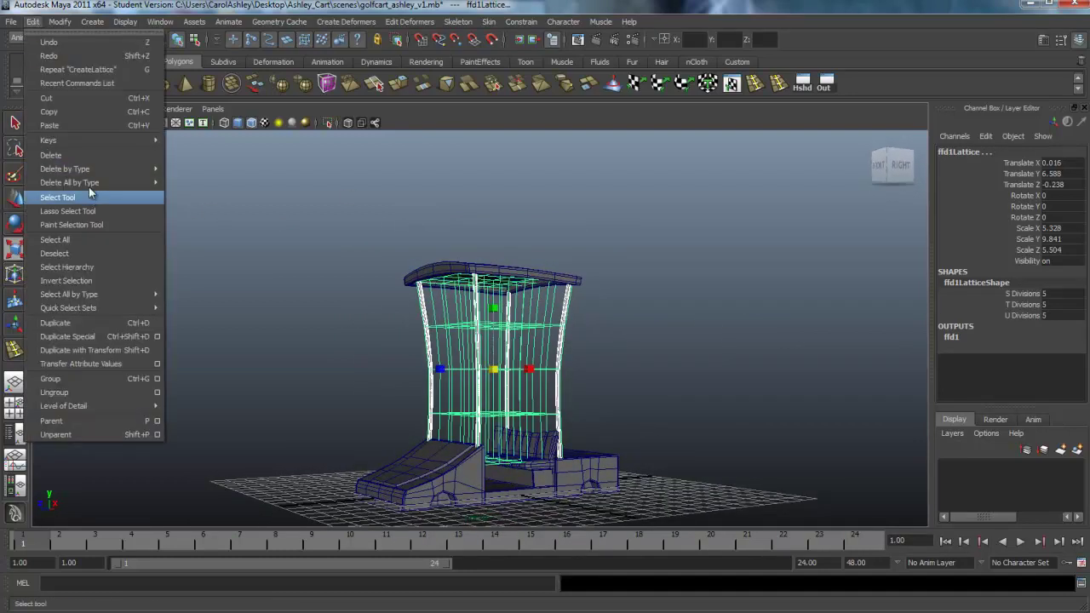
pyautogui.moveTo(89, 171)
pyautogui.click(187, 177)
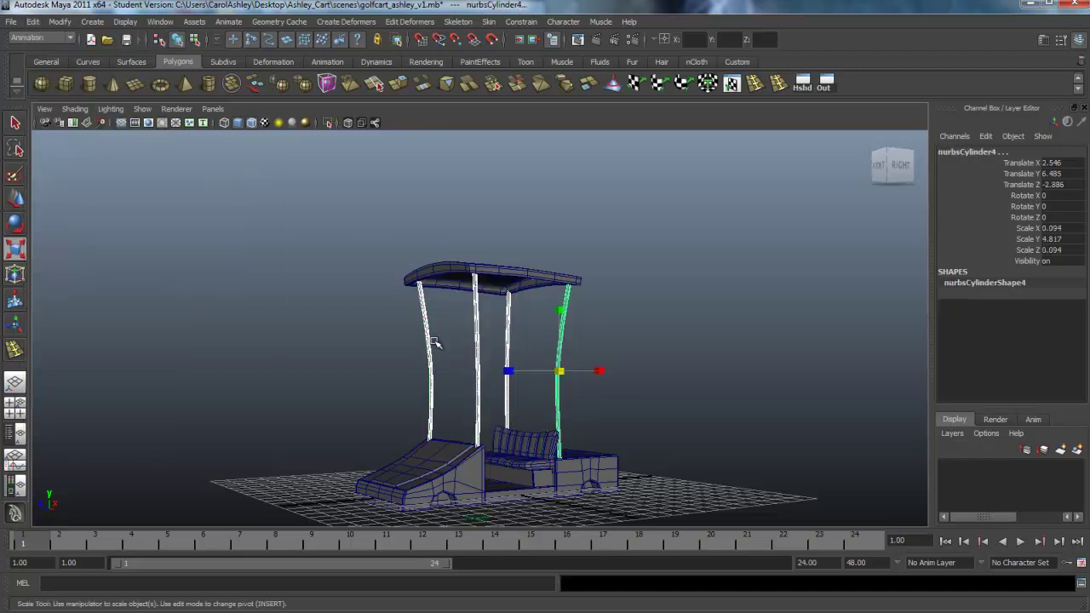
# Select the roof slab pCube5
pyautogui.keyDown('alt'); pyautogui.moveTo(340, 366); pyautogui.dragTo(469, 360, button='right'); pyautogui.keyUp('alt')
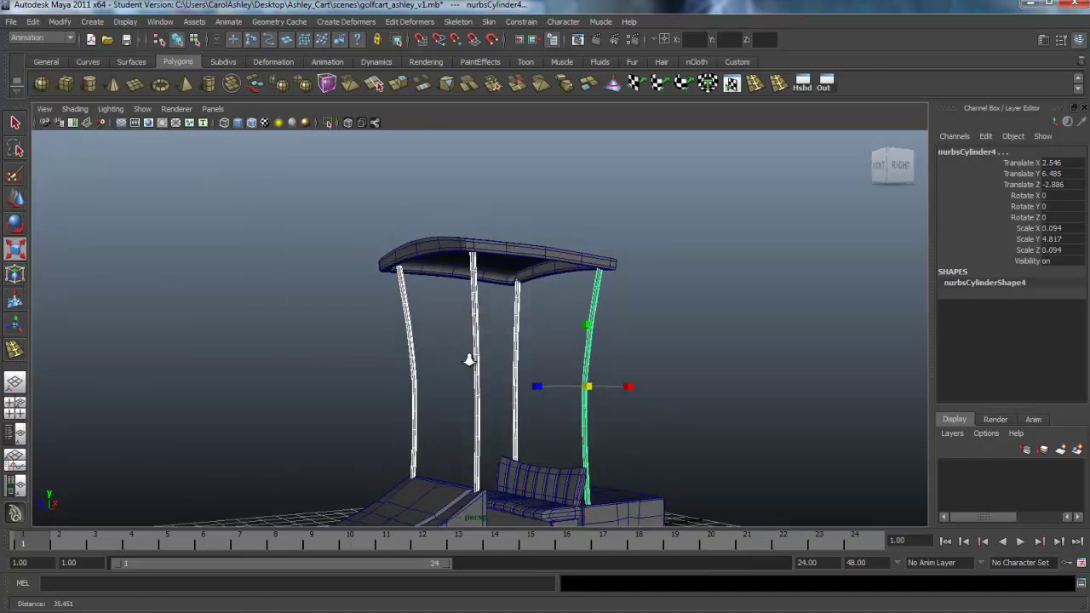
pyautogui.keyDown('alt'); pyautogui.moveTo(469, 361); pyautogui.dragTo(452, 364); pyautogui.keyUp('alt')
pyautogui.click(464, 256)
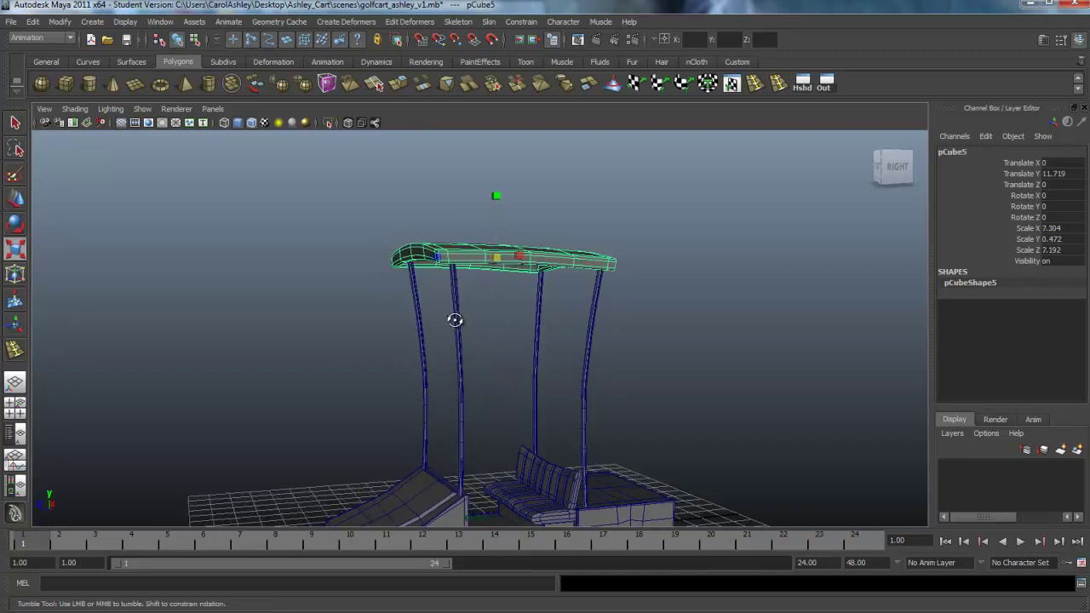
# Widen the roof slab slightly along Z and start lowering it
pyautogui.keyDown('alt'); pyautogui.moveTo(455, 319); pyautogui.dragTo(511, 324); pyautogui.keyUp('alt')
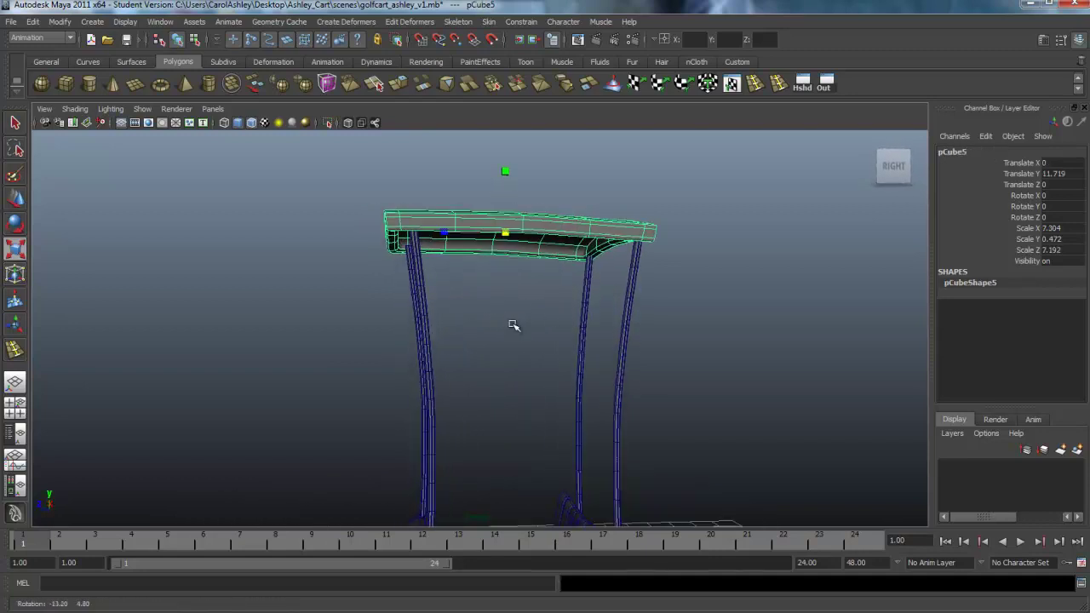
pyautogui.moveTo(446, 234); pyautogui.dragTo(523, 316)
pyautogui.press('w')
pyautogui.moveTo(527, 164); pyautogui.dragTo(413, 249)
# Check the left post, then lower roof slab pCube5 onto the posts to Translate Y 11.502
pyautogui.rightClick(375, 257)
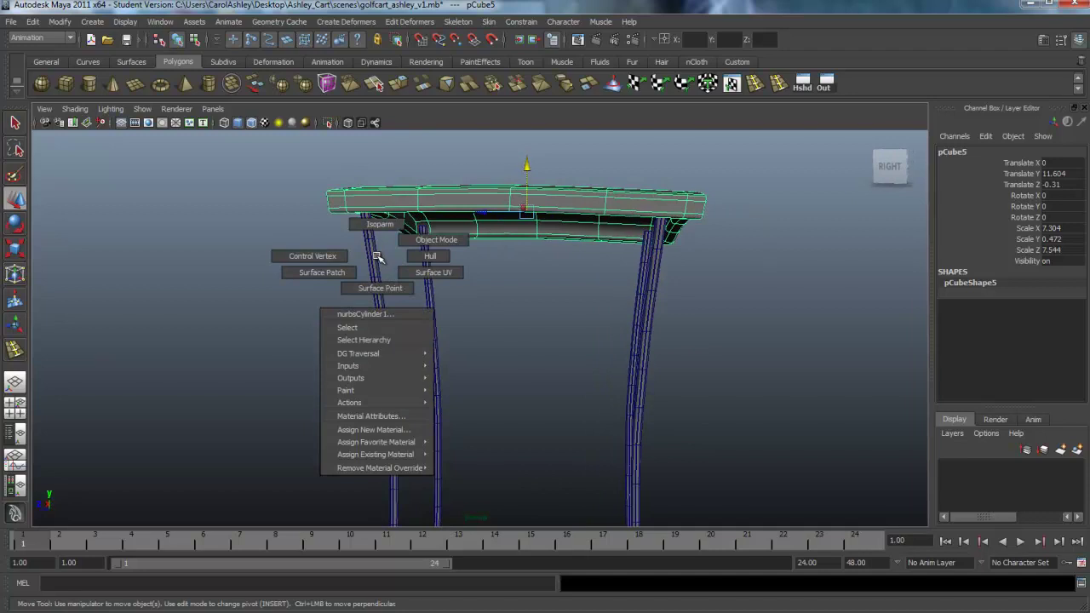
pyautogui.click(376, 270)
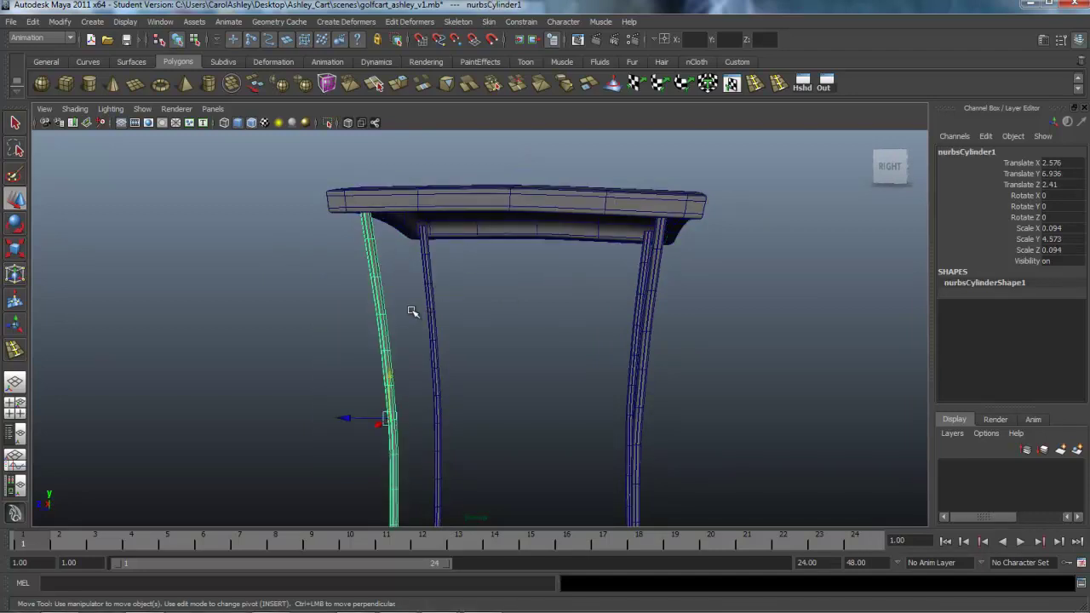
pyautogui.keyDown('alt'); pyautogui.moveTo(412, 312); pyautogui.dragTo(467, 303); pyautogui.keyUp('alt')
pyautogui.click(499, 207)
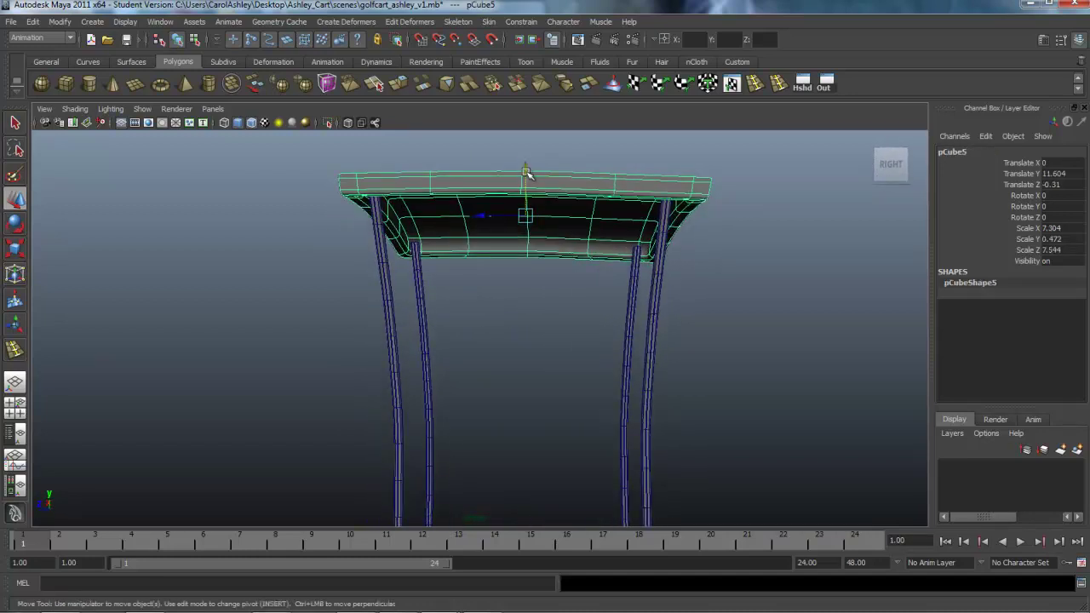
pyautogui.moveTo(527, 173); pyautogui.dragTo(496, 316)
# Orbit, zoom and pan around the golf cart to inspect the roof resting on the posts
pyautogui.keyDown('alt'); pyautogui.moveTo(496, 316); pyautogui.dragTo(528, 328, button='right'); pyautogui.keyUp('alt')
pyautogui.keyDown('alt'); pyautogui.moveTo(528, 328); pyautogui.dragTo(533, 360, button='middle'); pyautogui.keyUp('alt')
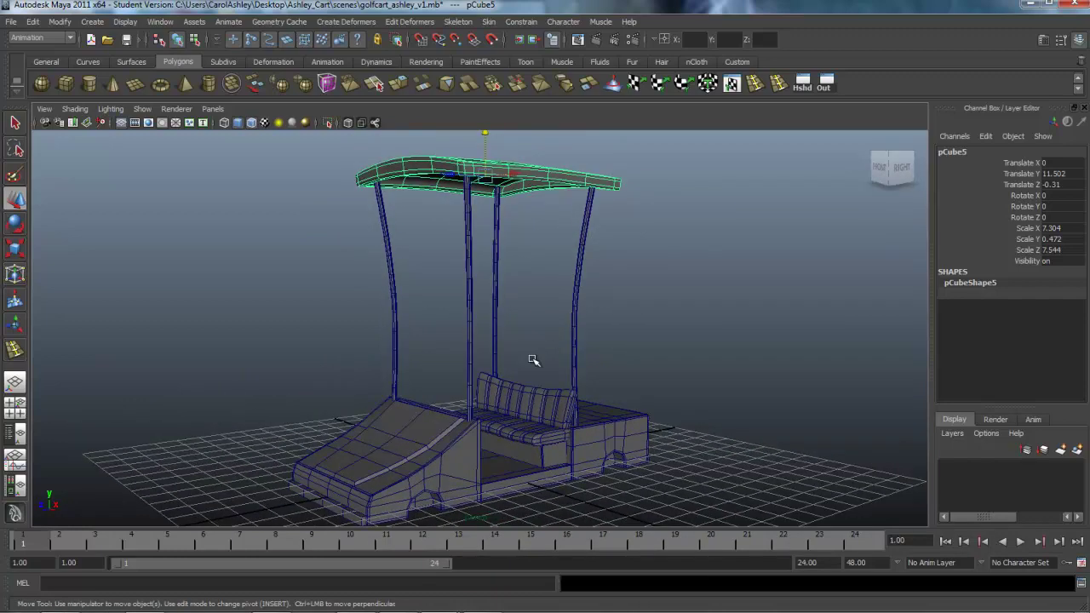
pyautogui.keyDown('alt'); pyautogui.moveTo(533, 360); pyautogui.dragTo(475, 370); pyautogui.keyUp('alt')
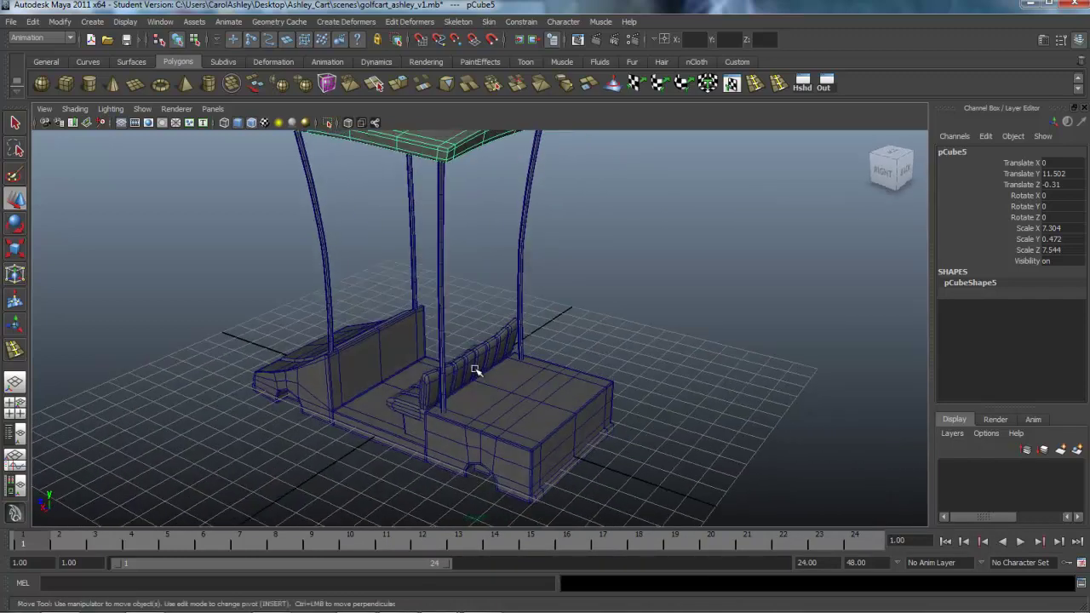
pyautogui.keyDown('alt'); pyautogui.moveTo(476, 371); pyautogui.dragTo(643, 383, button='right'); pyautogui.keyUp('alt')
pyautogui.keyDown('alt'); pyautogui.moveTo(567, 446); pyautogui.dragTo(528, 366, button='middle'); pyautogui.keyUp('alt')
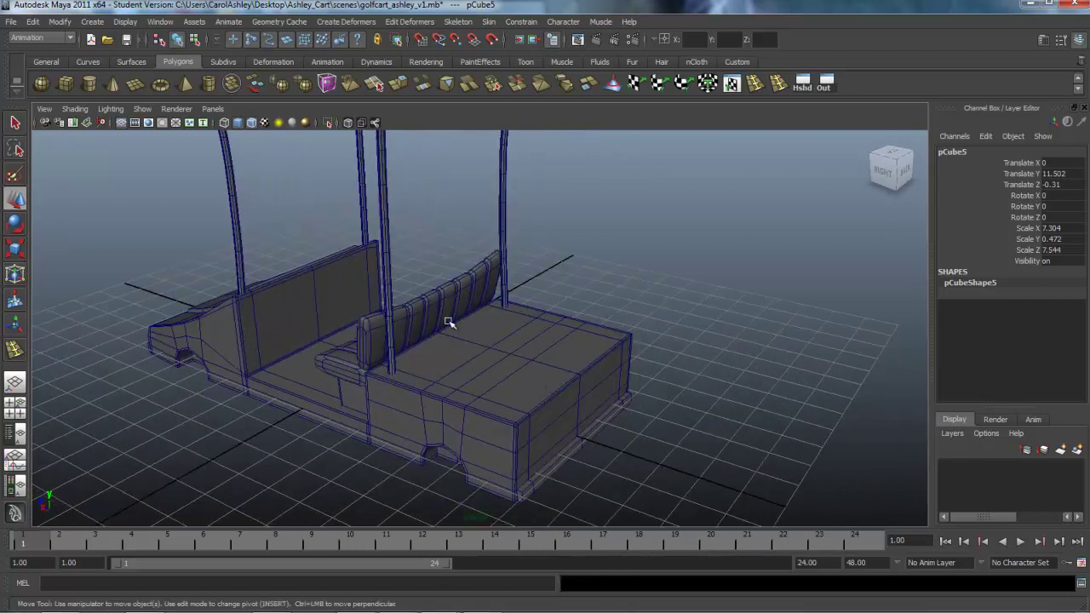